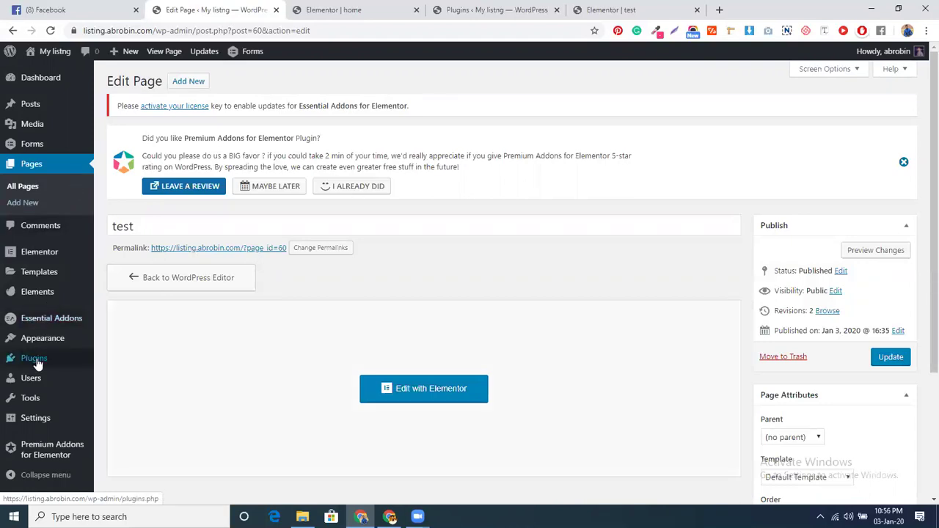
Upload the gravityformspaypal-3.1.1.zip file on the Add Plugins page and install it
mouse_move(42, 356)
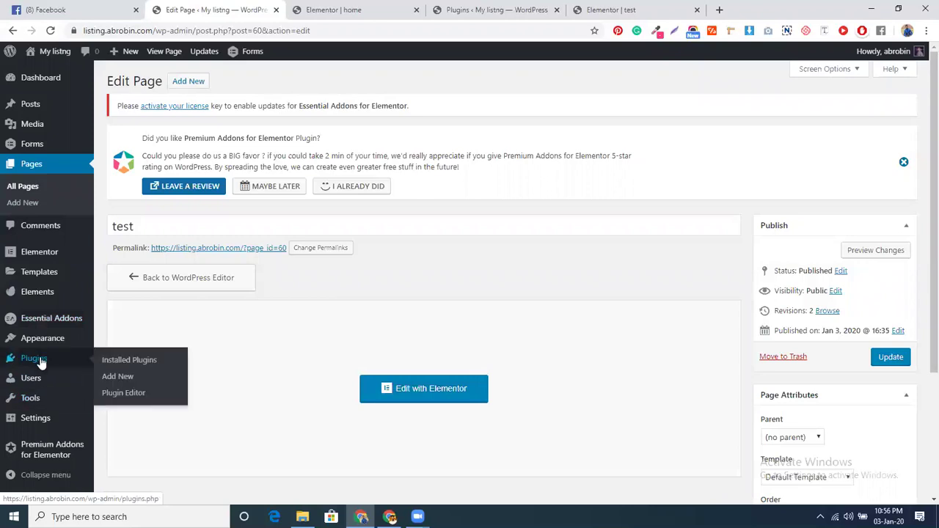
click(121, 378)
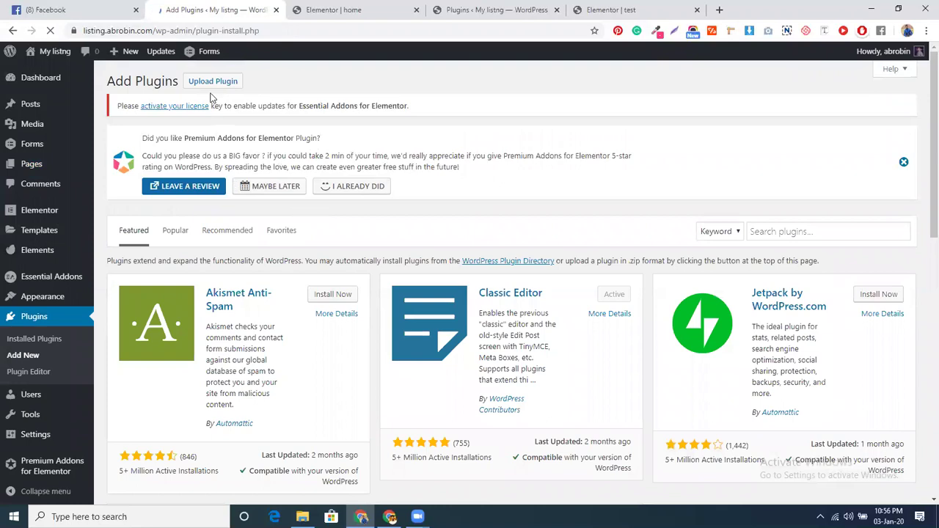
click(212, 82)
click(440, 305)
click(176, 119)
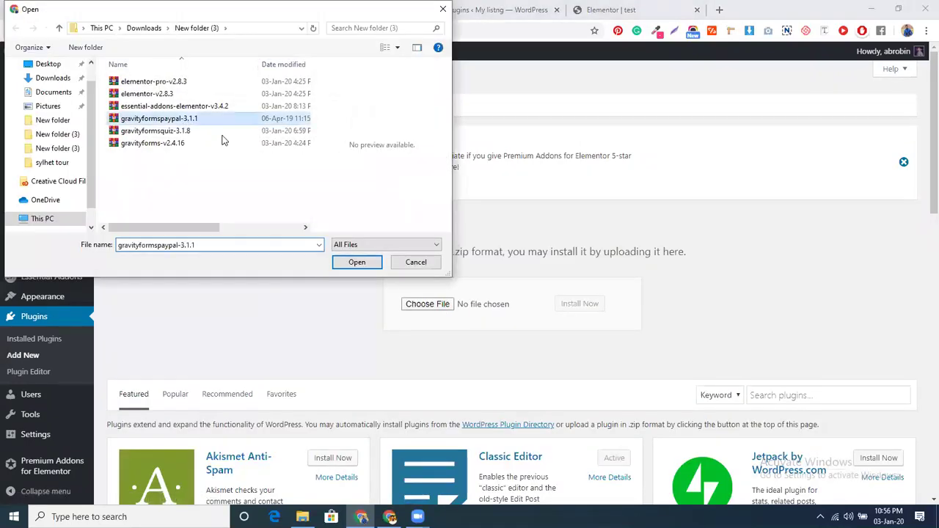
click(357, 262)
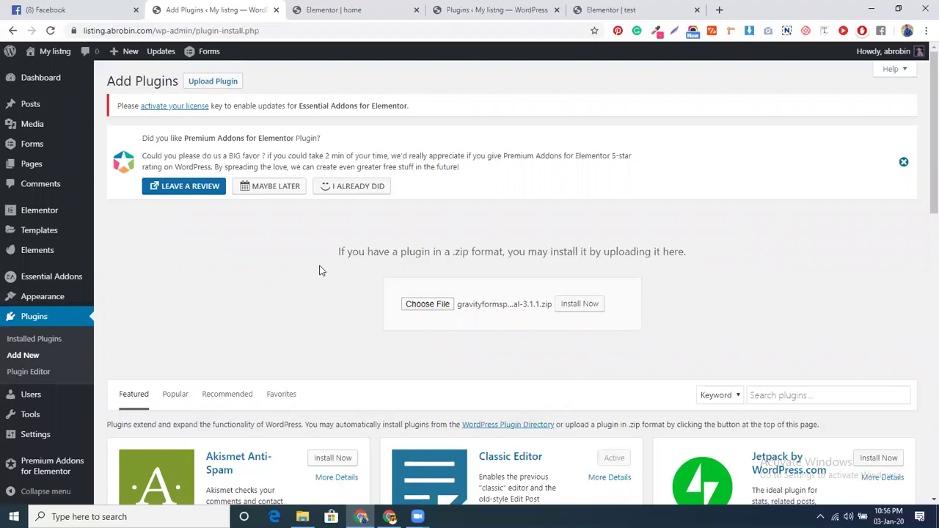
click(565, 303)
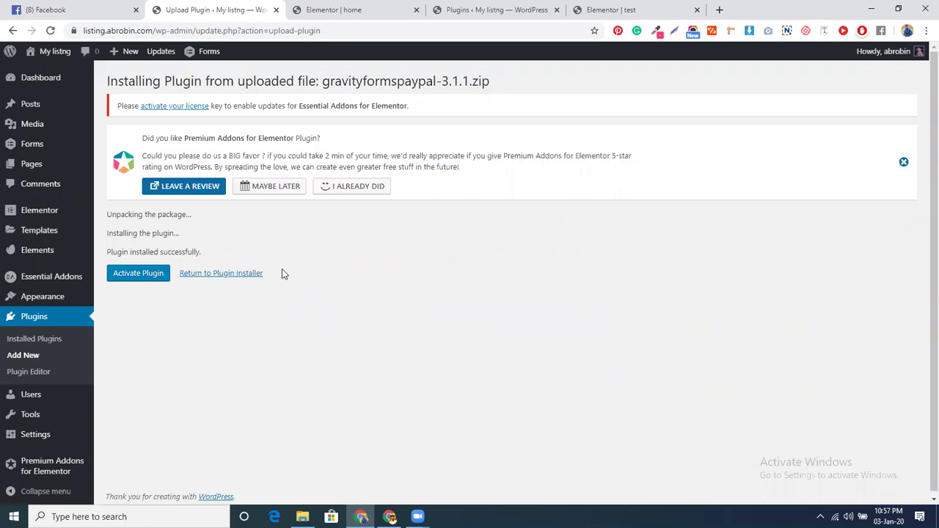
Activate the just-installed Gravity Forms PayPal add-on from the installation result page
click(132, 277)
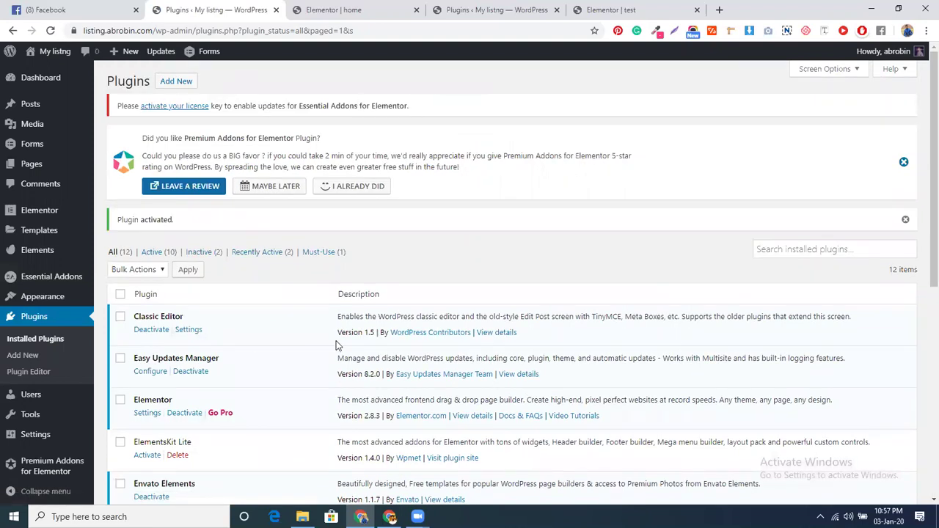
Create a new Gravity Forms form titled 'payment'
mouse_move(29, 151)
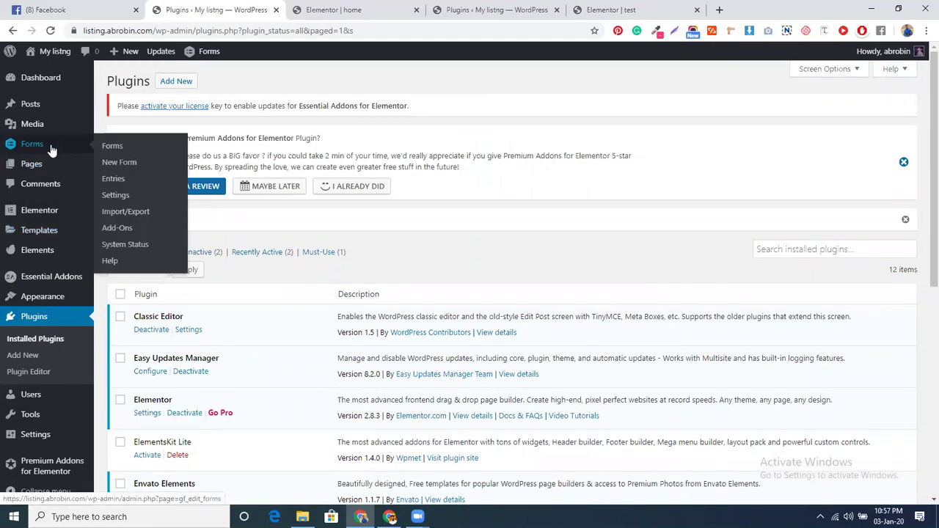
click(116, 162)
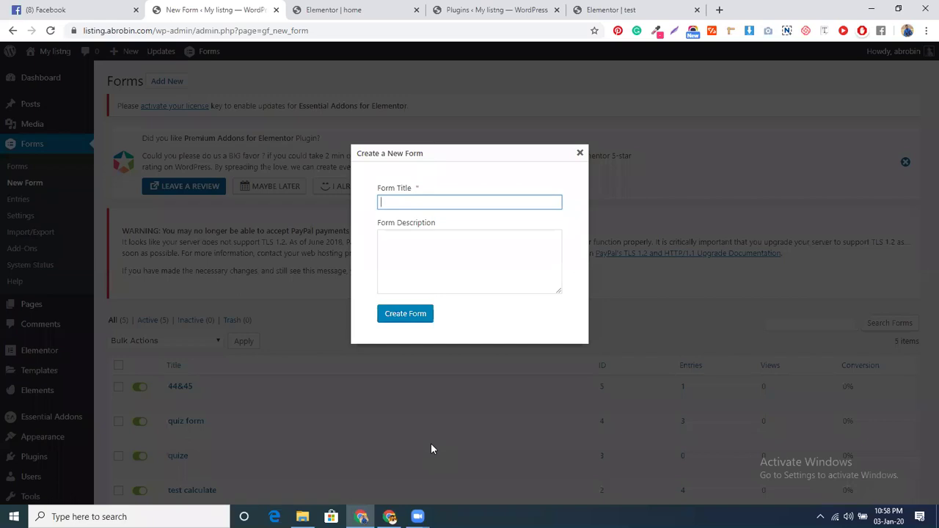
text(payment)
click(391, 313)
click(391, 313)
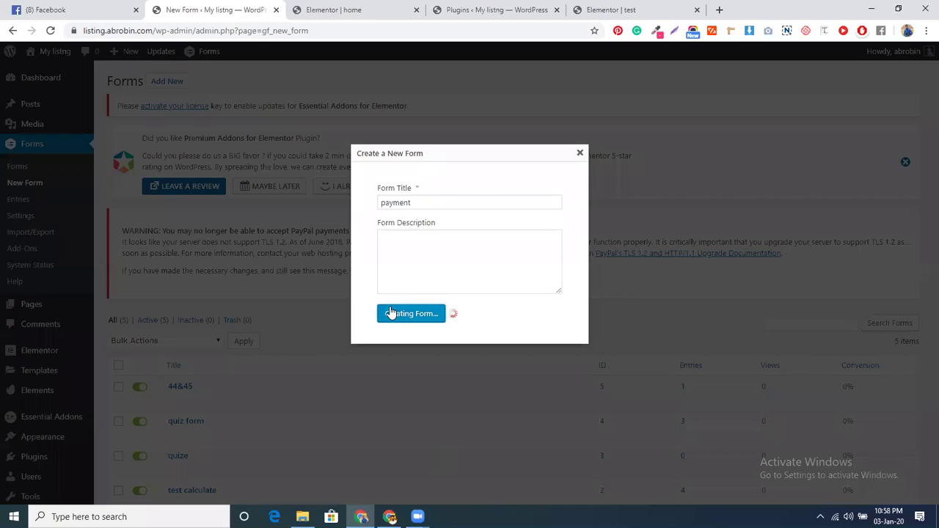
Close the Elementor home and Elementor test tabs, then switch to the other Chrome window
click(416, 10)
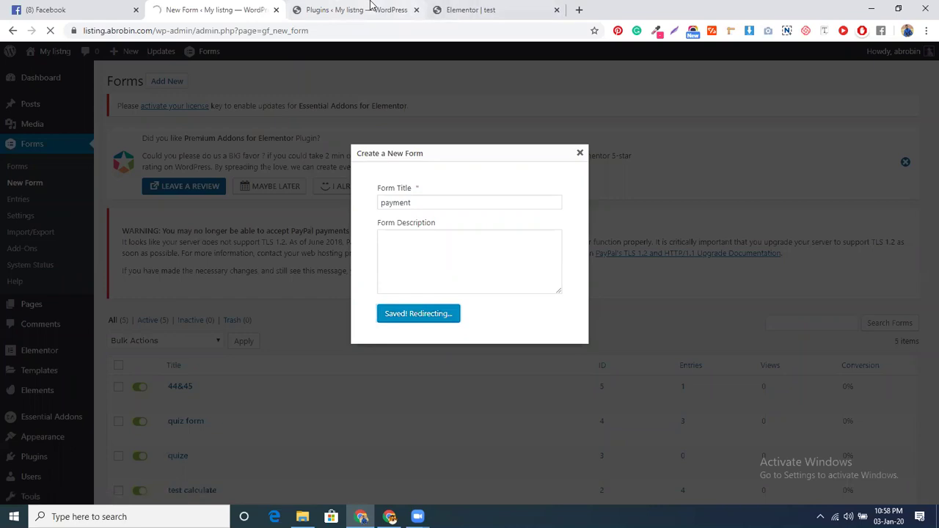
click(370, 7)
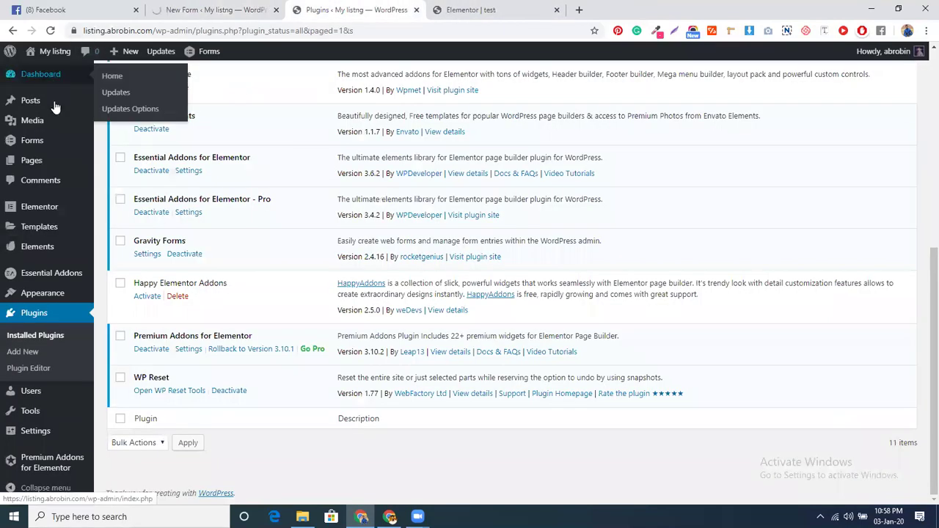
click(556, 11)
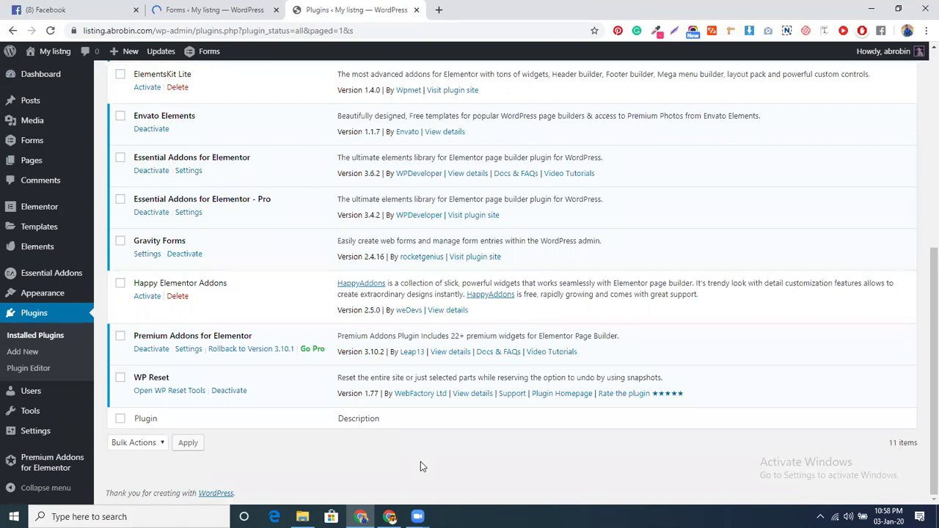
key(alt+Tab)
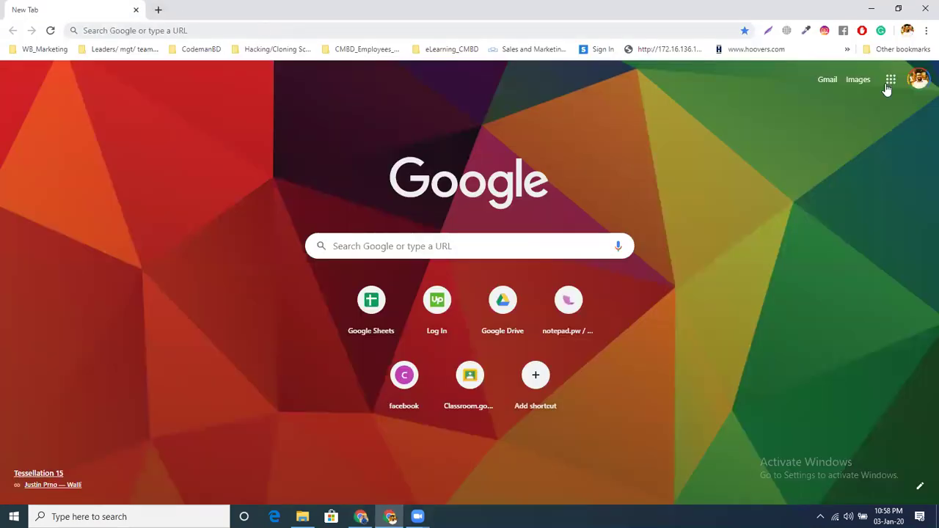
Open Google Drive from the apps grid and search it for 'gravity'
click(886, 84)
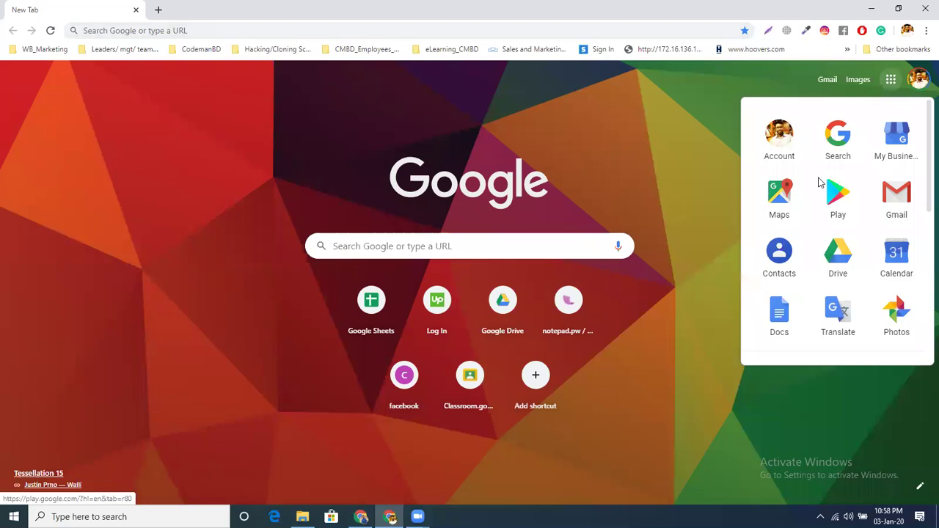
click(843, 257)
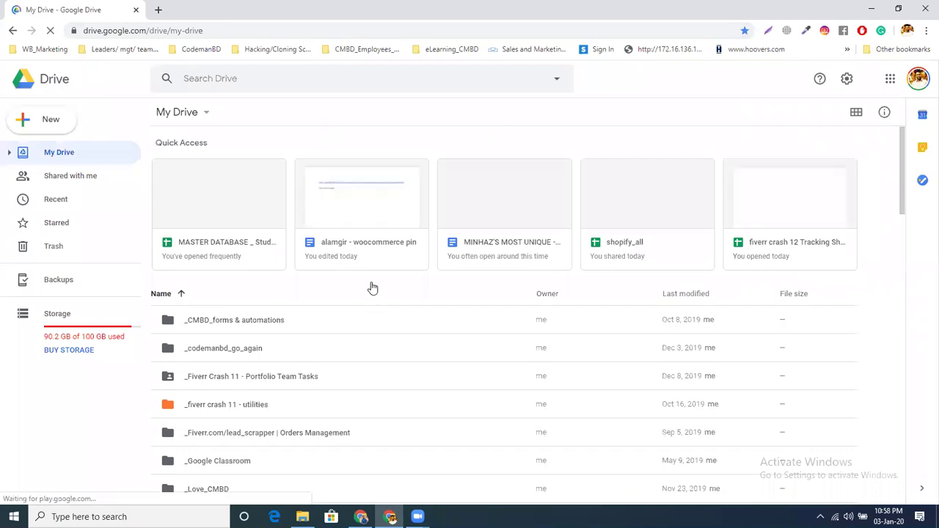
scroll(371, 287, down, 1)
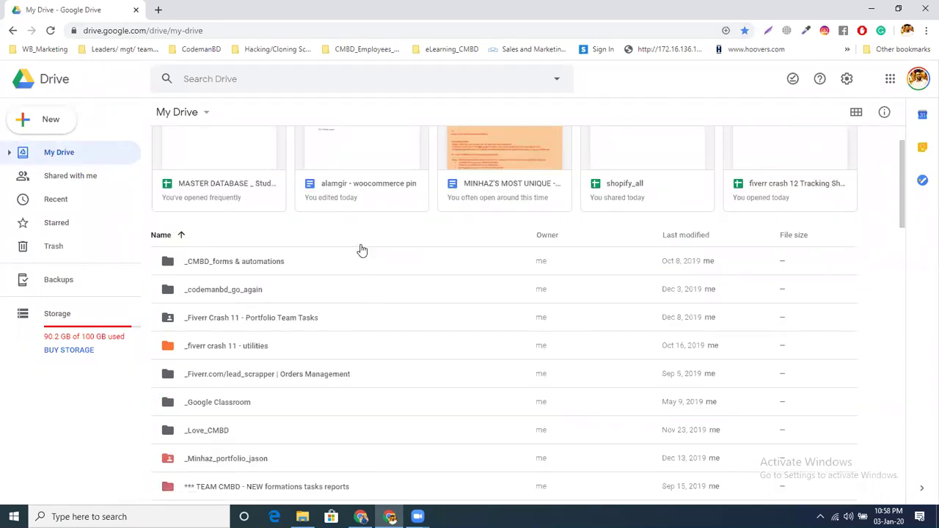
scroll(362, 250, up, 1)
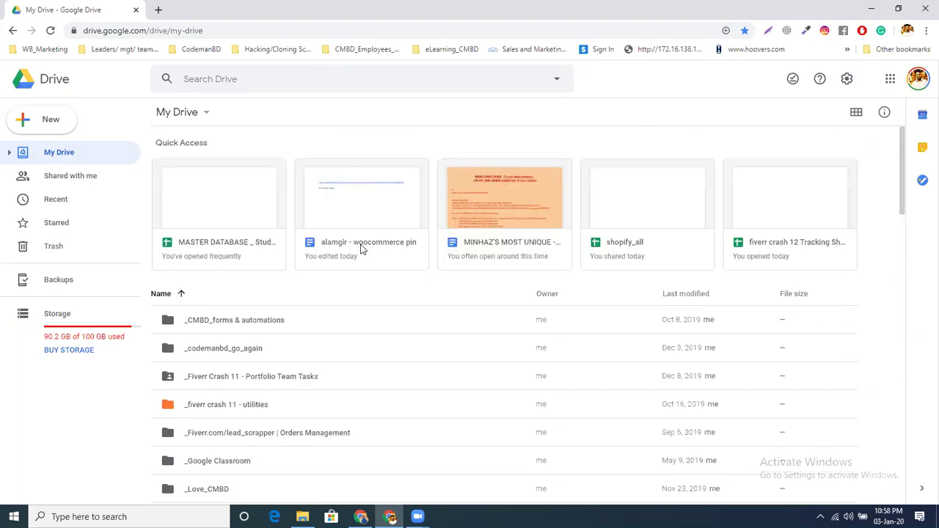
scroll(360, 247, down, 3)
scroll(357, 233, up, 1)
scroll(356, 233, up, 2)
click(294, 77)
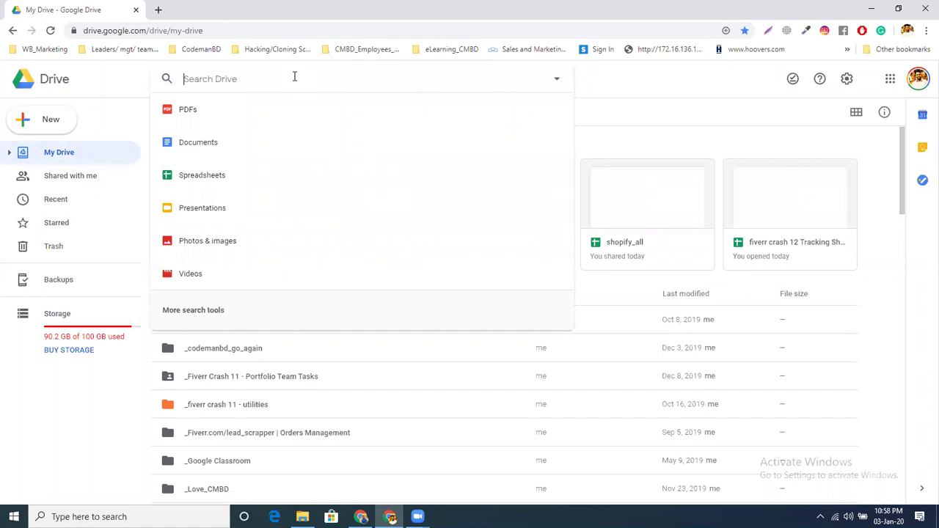
text(gravity)
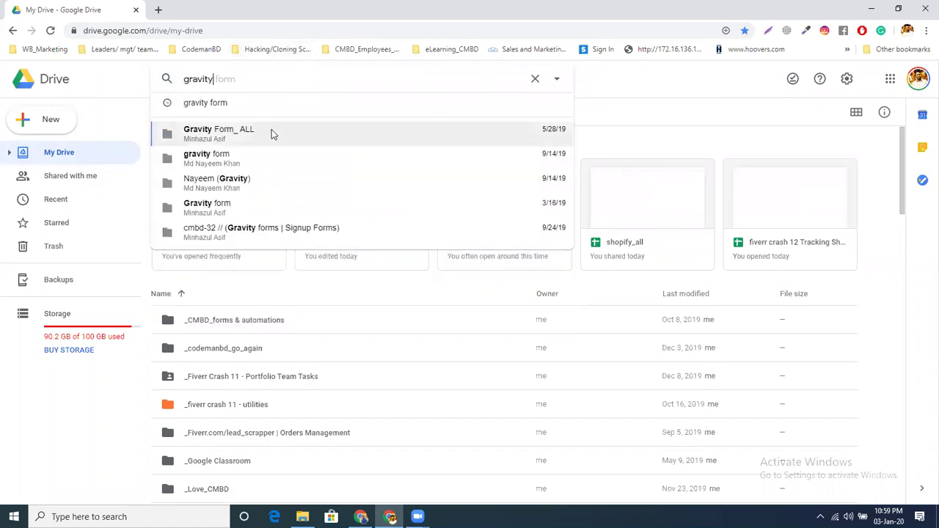
Open Gravity Form_ ALL, then RocketGenius, browse the add-on zips and return to WordPress
click(271, 134)
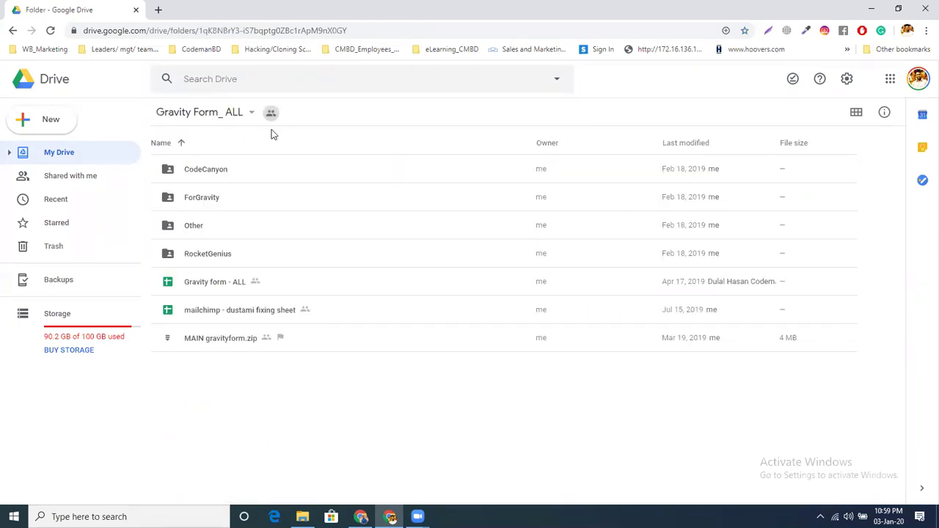
click(207, 254)
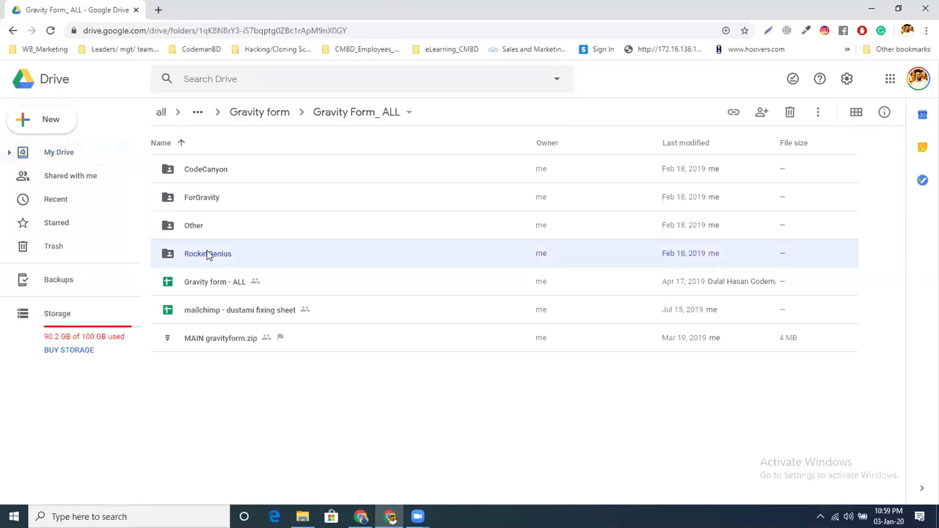
double_click(208, 255)
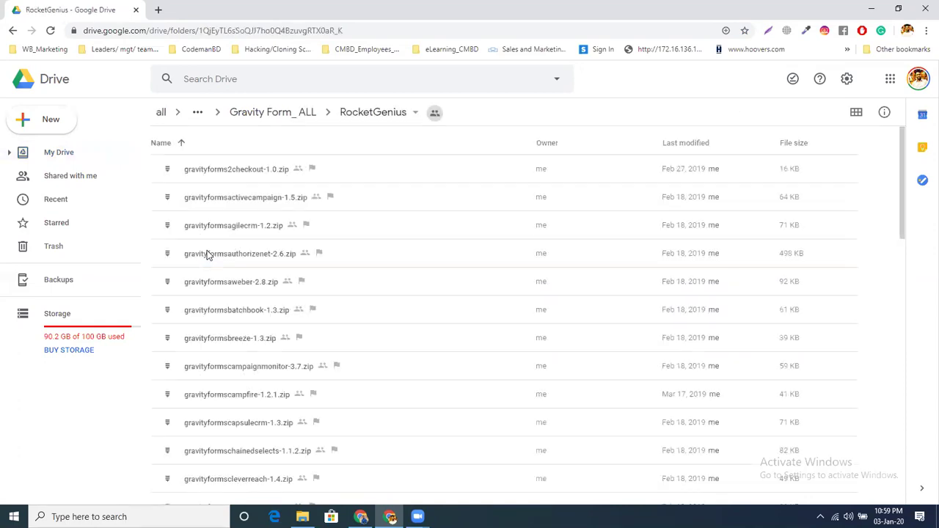
scroll(254, 220, down, 1)
scroll(254, 234, down, 10)
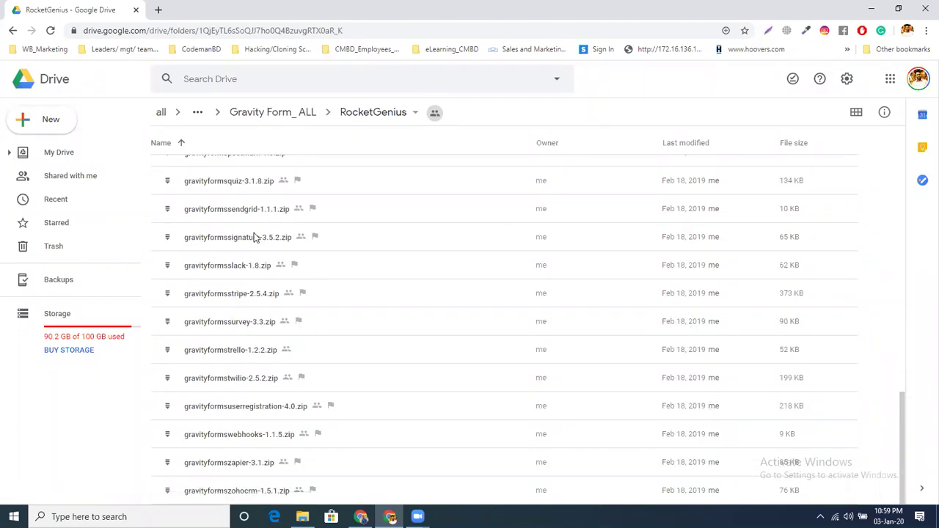
scroll(253, 236, up, 5)
scroll(254, 234, up, 5)
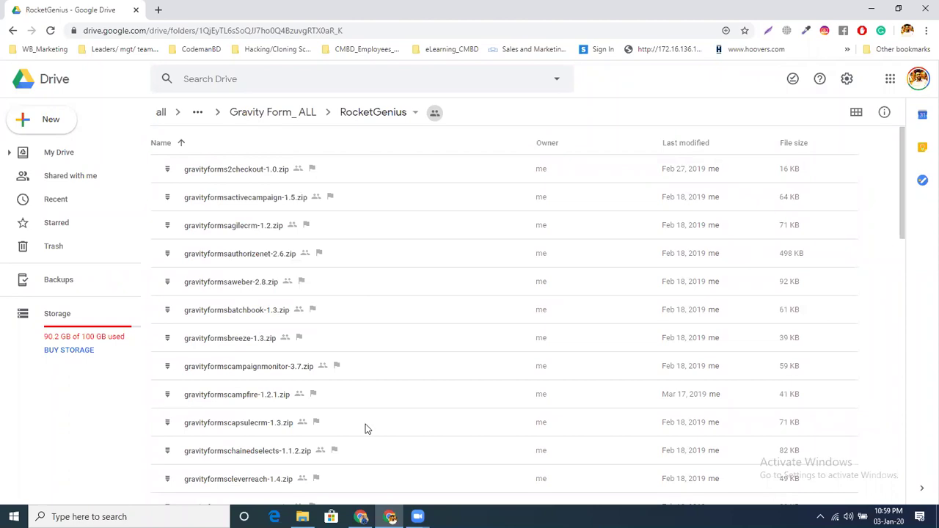
key(alt+Tab)
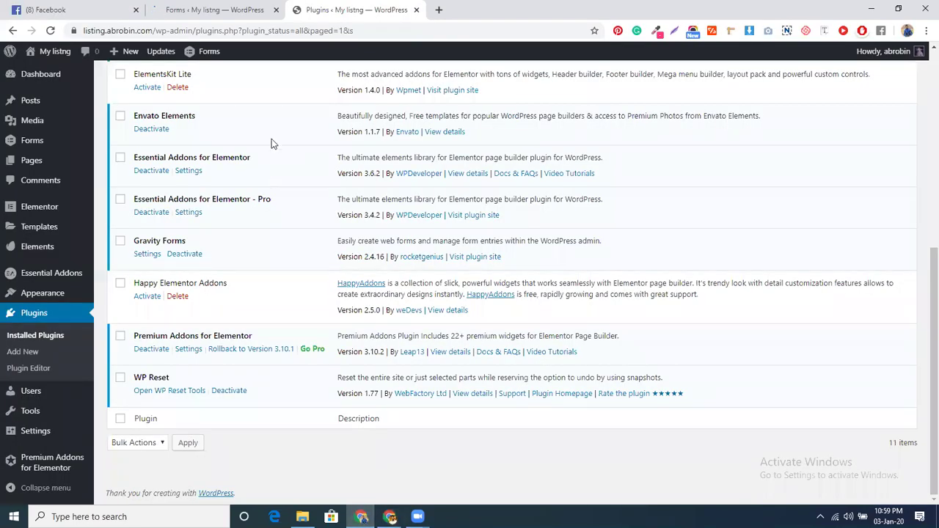
Reload the Plugins page to confirm Gravity Forms PayPal Standard Add-On 3.1.1 is active
scroll(31, 178, up, 1)
scroll(31, 178, up, 3)
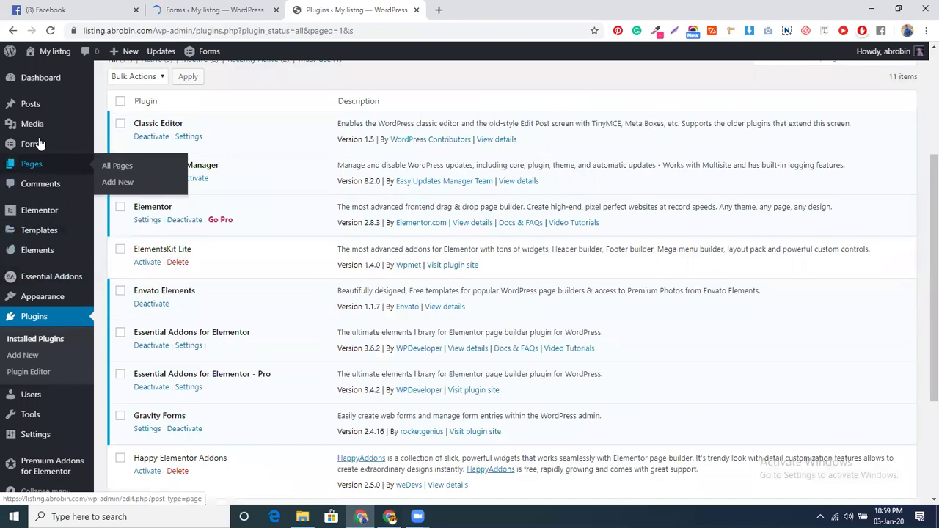
mouse_move(41, 144)
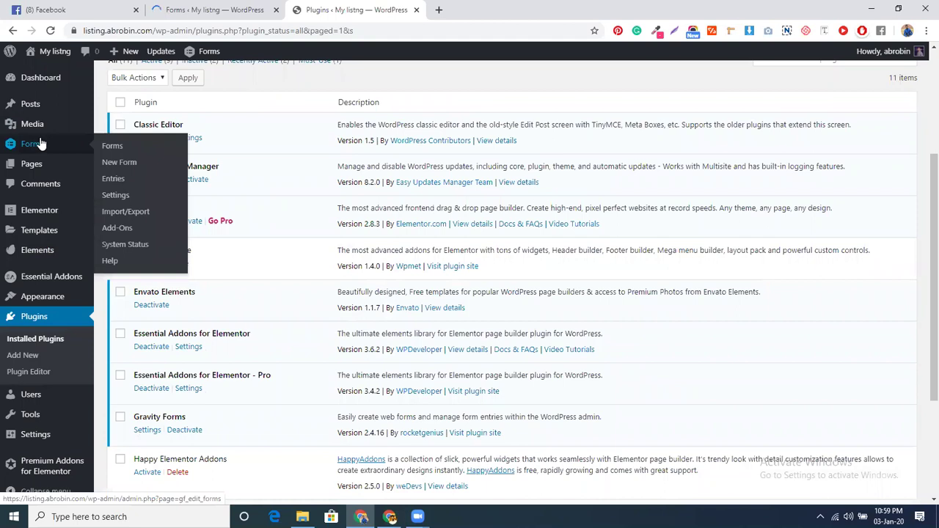
click(49, 30)
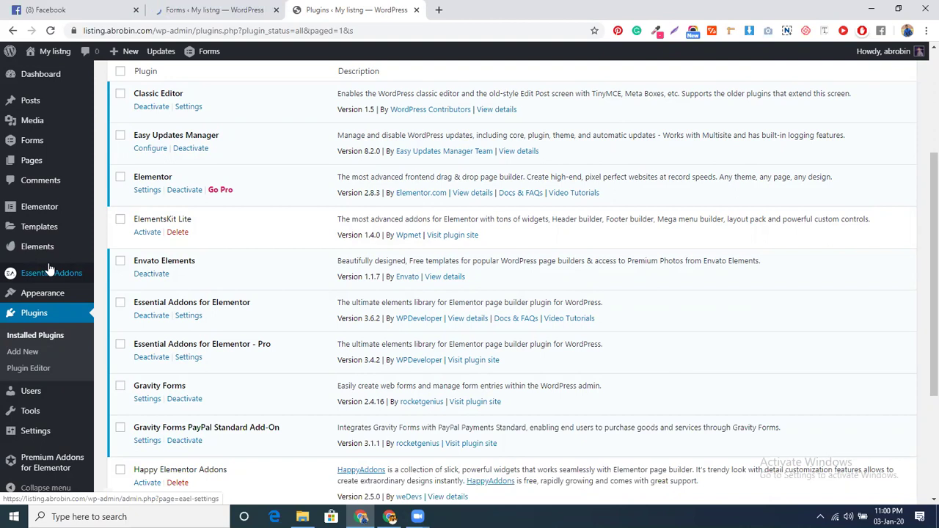
mouse_move(35, 144)
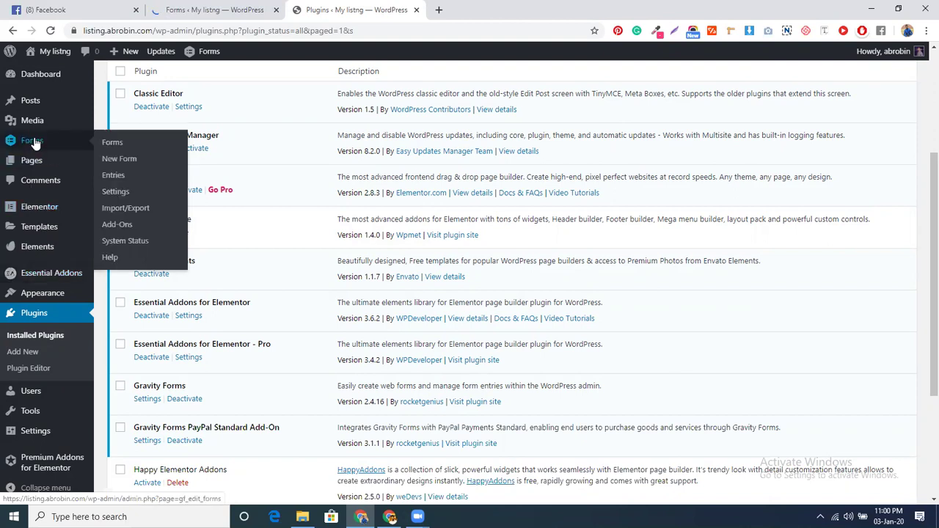
In Gravity Forms Settings > PayPal, confirm PayPal IPN is configured and update the settings
click(114, 193)
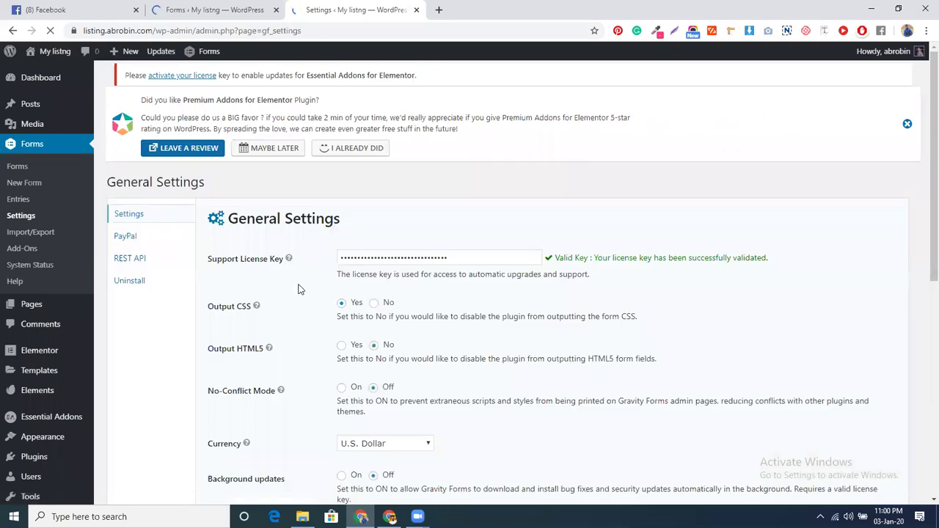
click(130, 248)
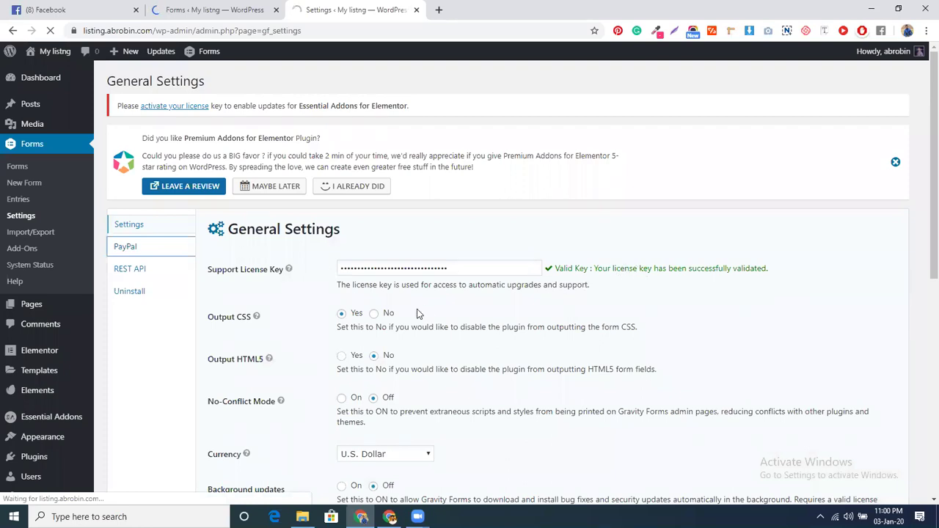
scroll(457, 301, down, 1)
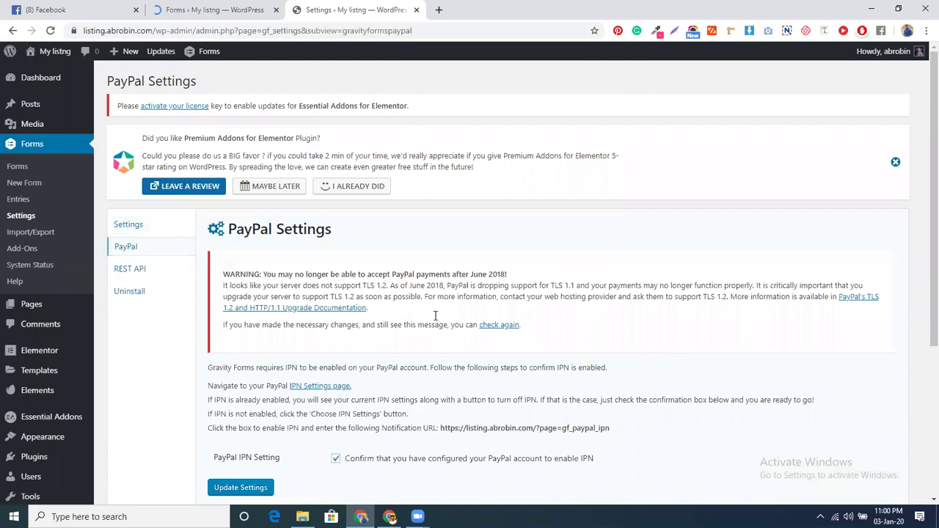
scroll(435, 315, down, 3)
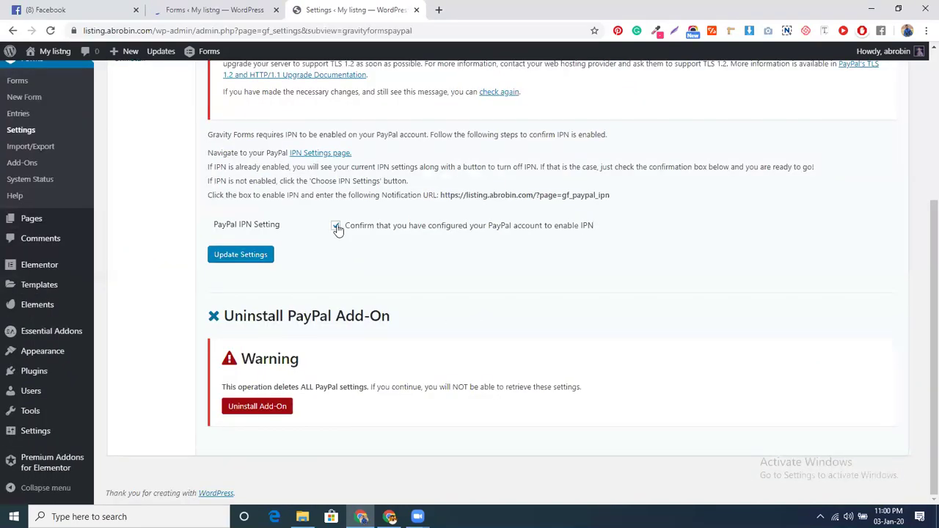
click(233, 257)
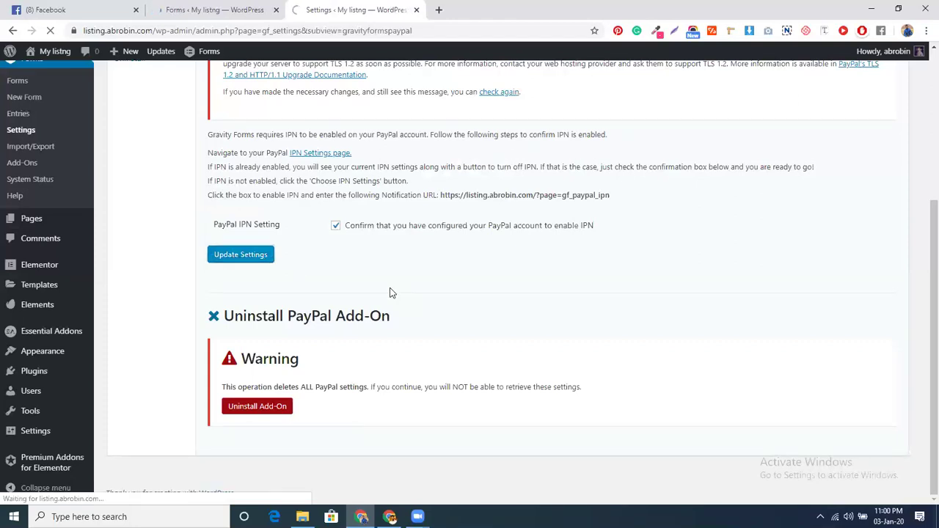
scroll(363, 272, up, 3)
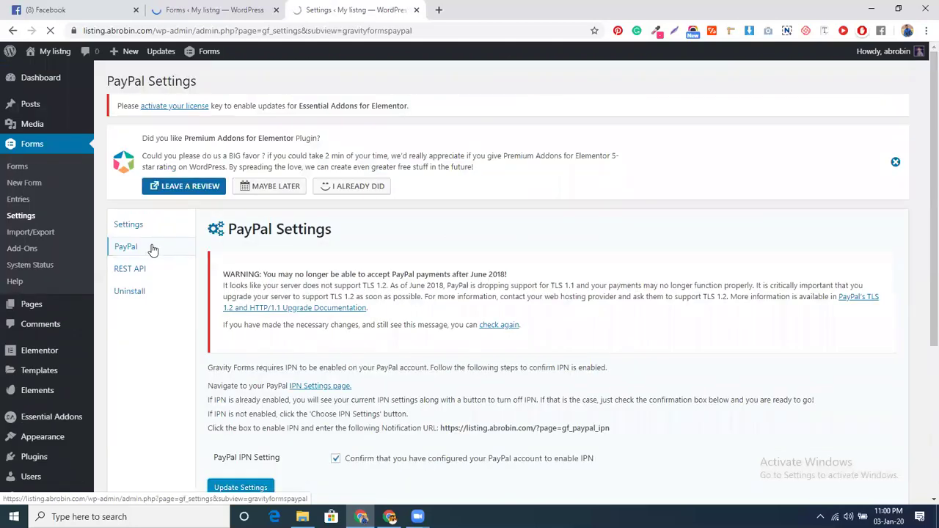
scroll(283, 391, down, 2)
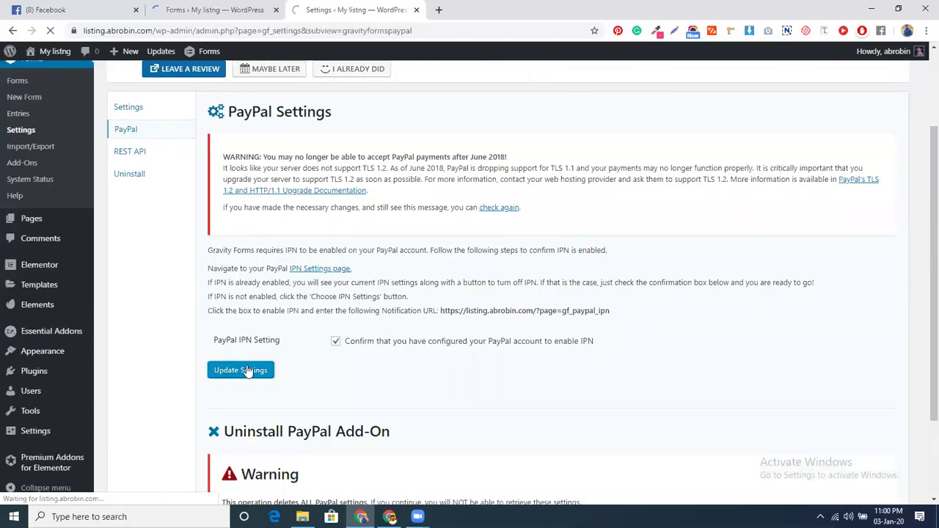
click(242, 370)
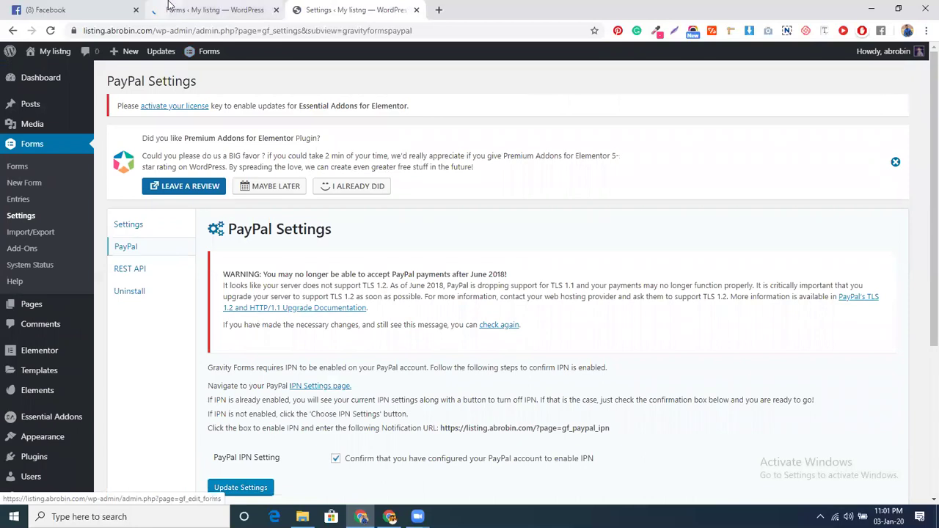
Add Name, Phone and Email fields from Advanced Fields to the payment form
key(ctrl+shift+Tab)
scroll(603, 342, down, 3)
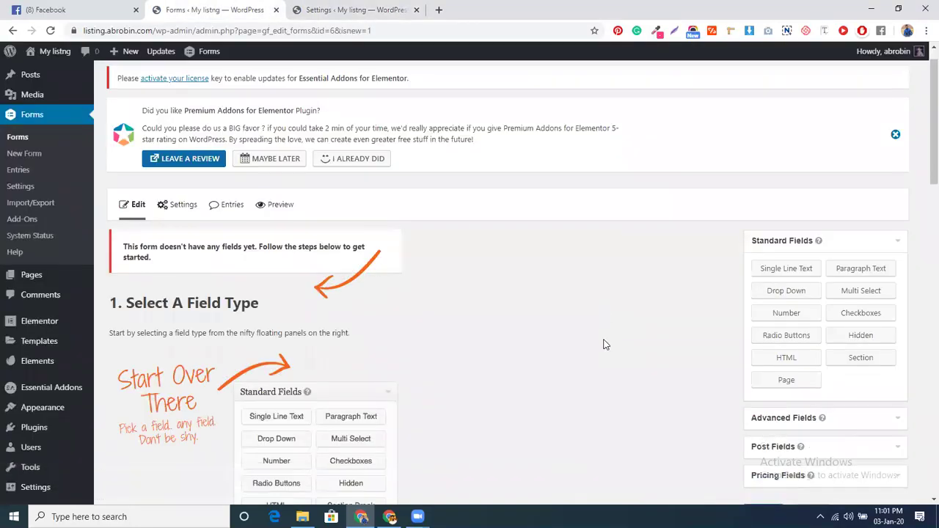
scroll(604, 342, up, 2)
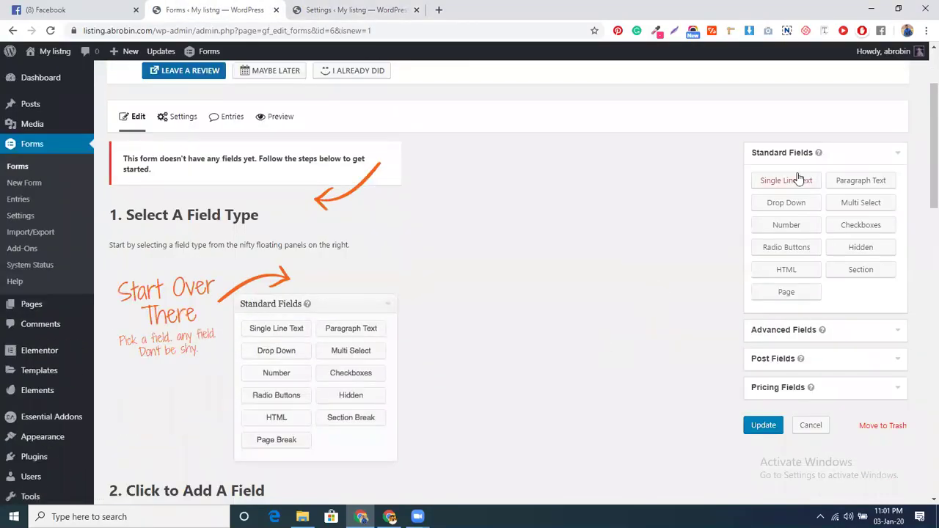
click(787, 180)
scroll(790, 215, down, 1)
click(779, 262)
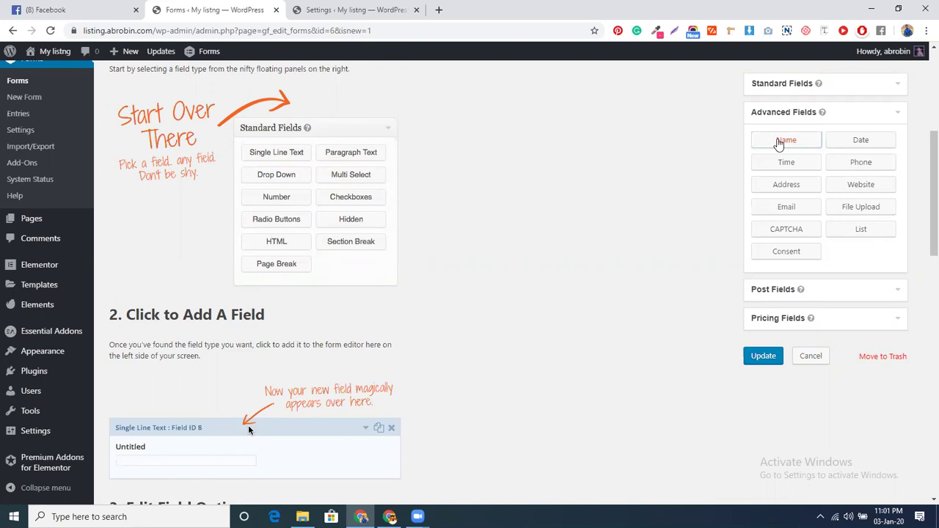
click(783, 140)
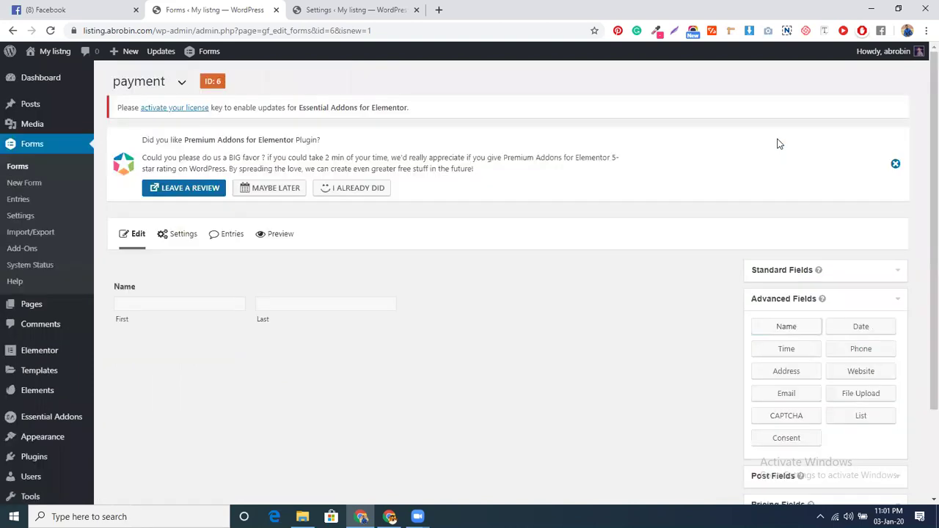
scroll(672, 275, down, 2)
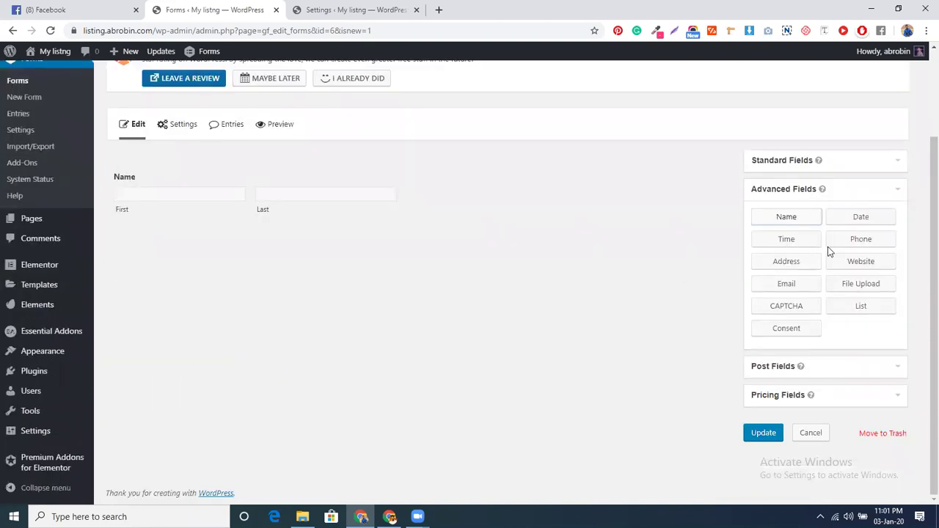
click(863, 240)
click(780, 283)
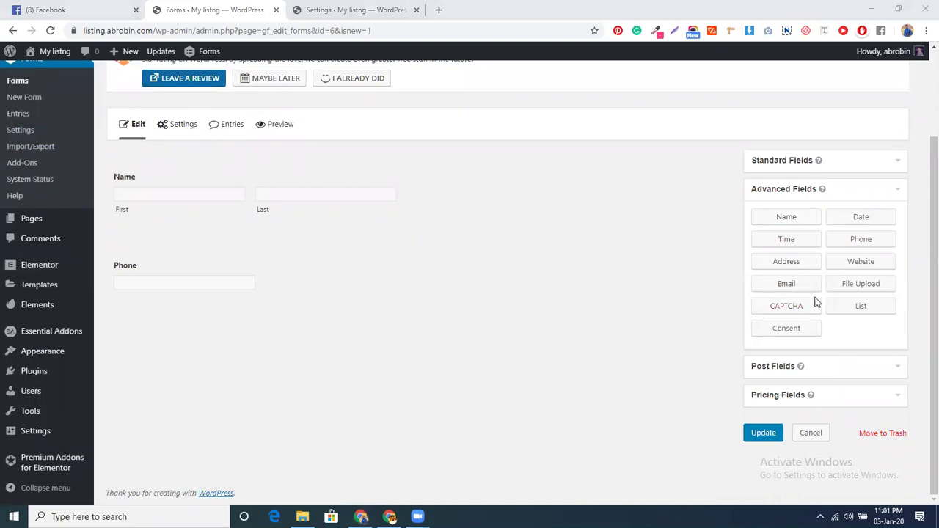
Add a Product pricing field, then delete it again
click(819, 395)
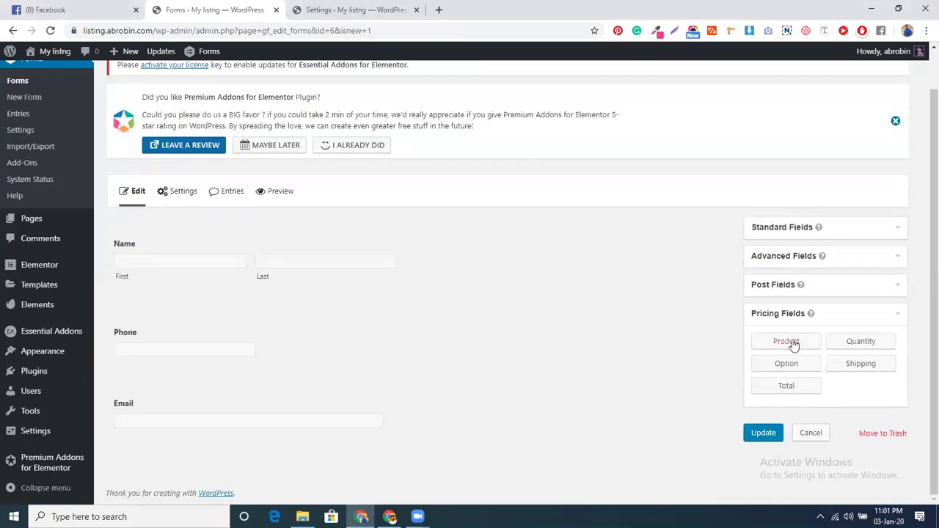
click(792, 343)
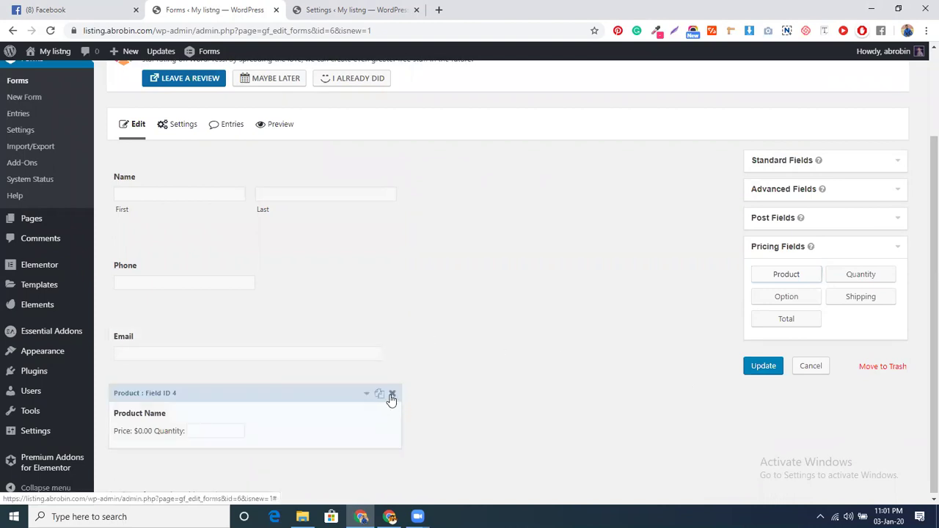
click(392, 393)
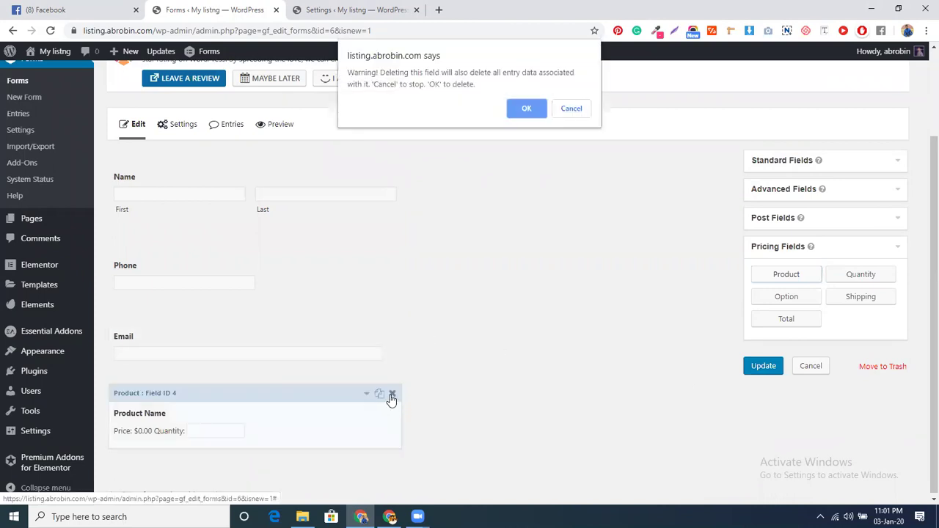
click(512, 111)
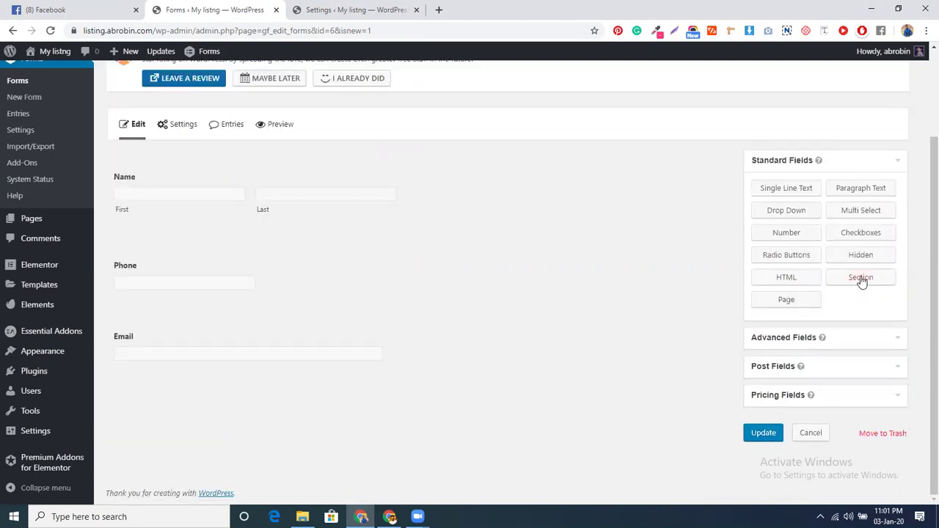
Place a Section Break labelled 'your information' at the top of the form, above Name
click(861, 282)
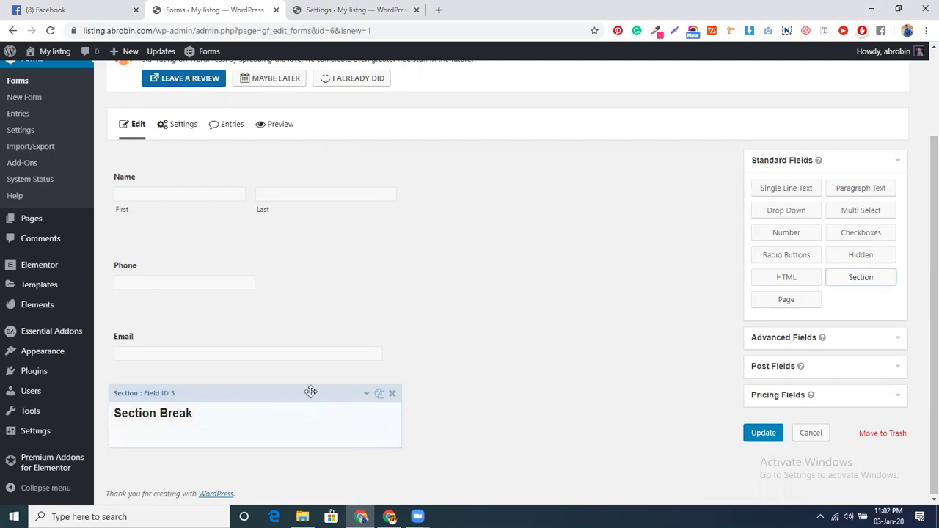
drag(304, 393, 278, 169)
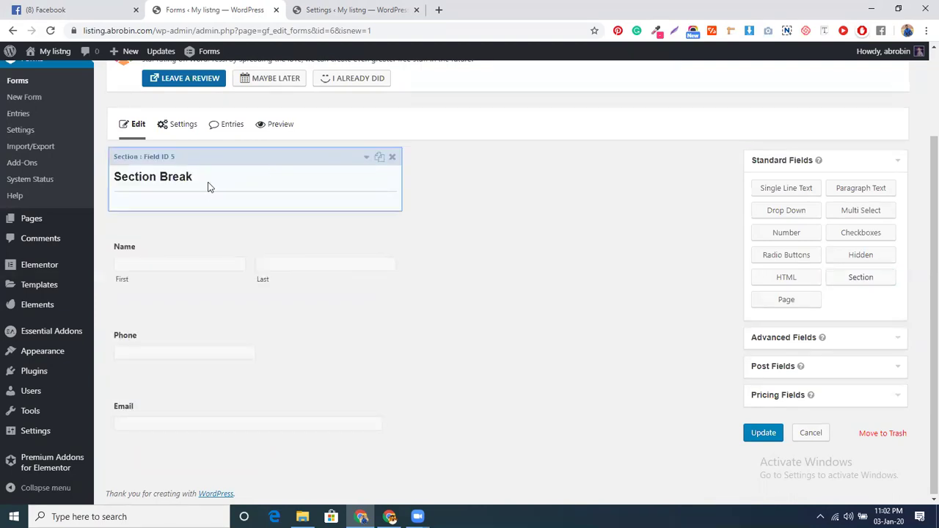
click(192, 176)
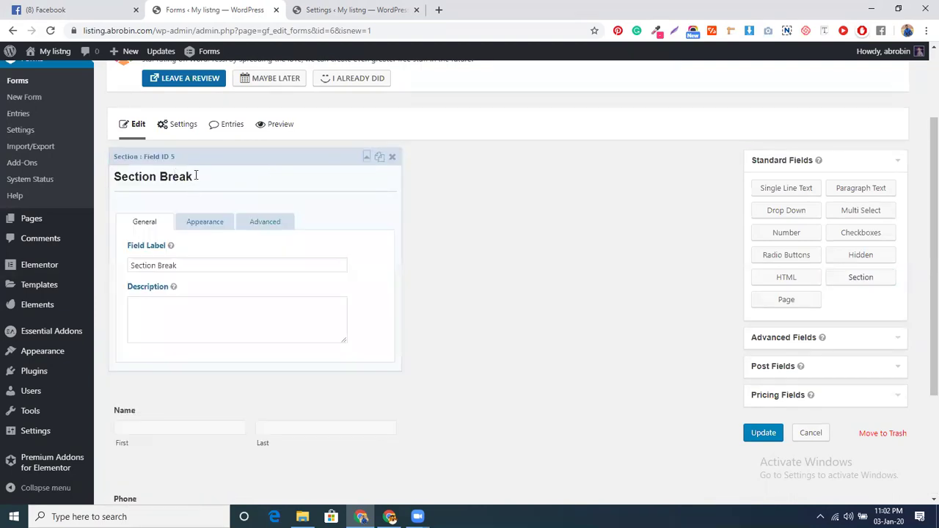
triple_click(151, 268)
text(your)
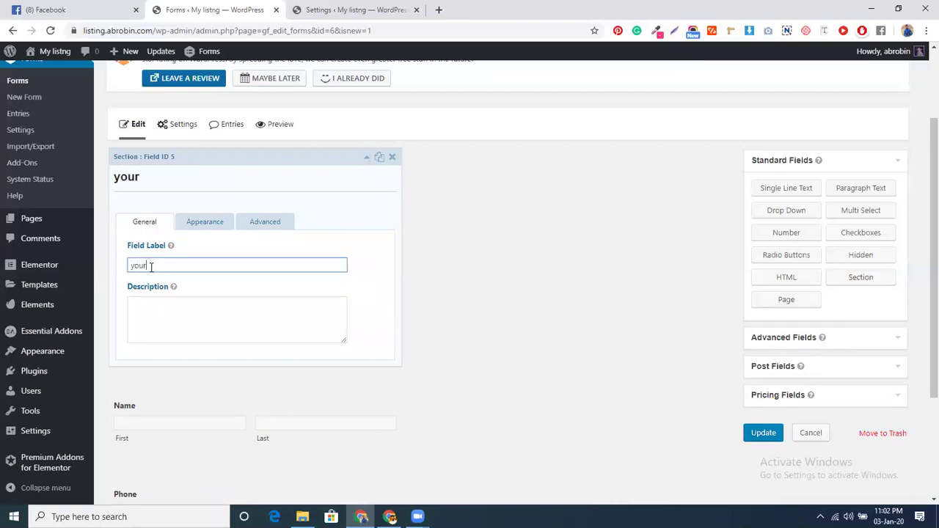
text( v)
key(BackSpace)
text(information)
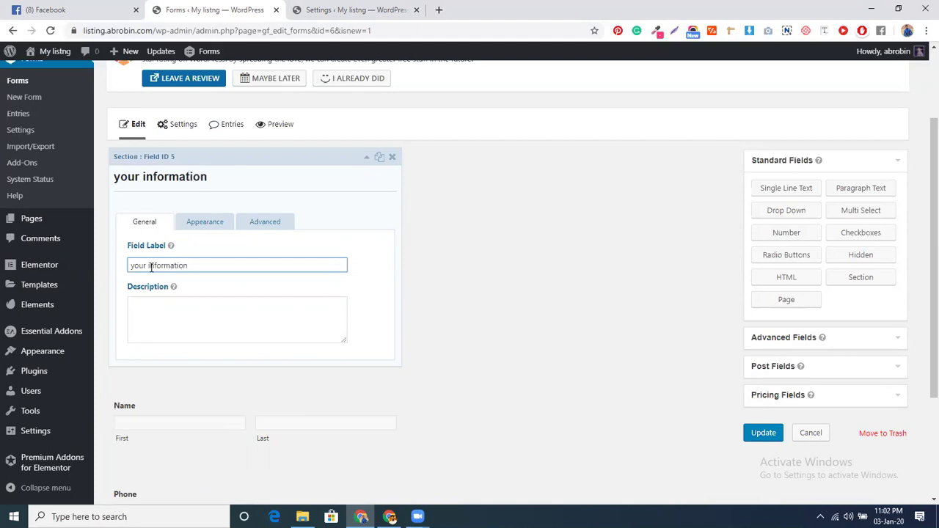
click(513, 305)
click(849, 286)
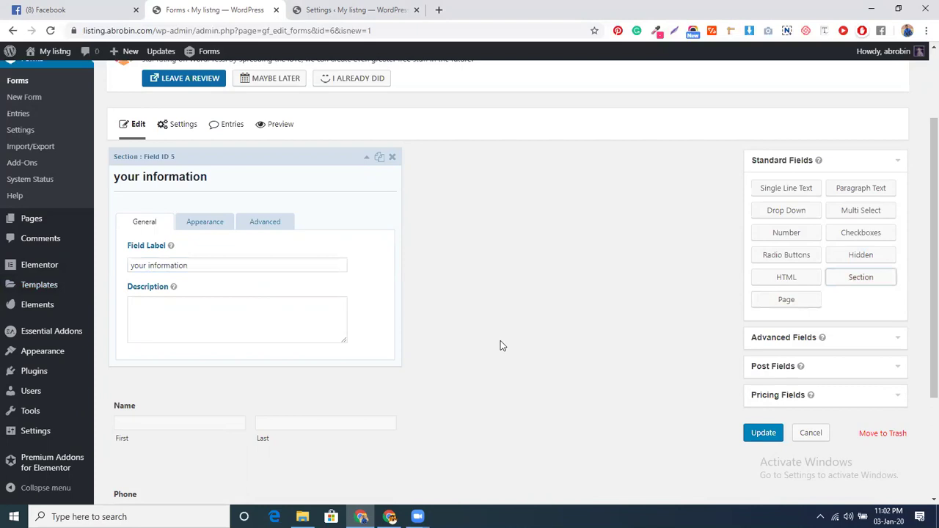
Label the second Section Break 'product info'
scroll(500, 345, down, 3)
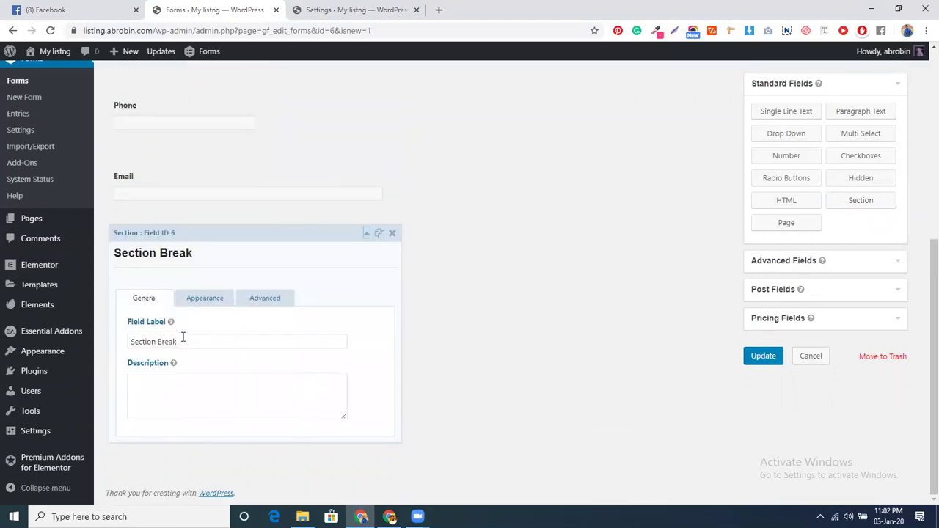
triple_click(156, 341)
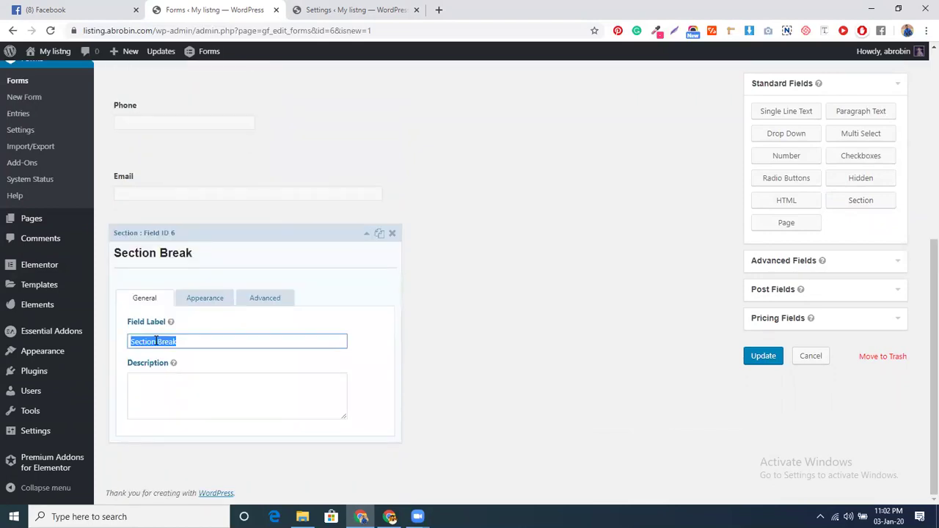
text(prod)
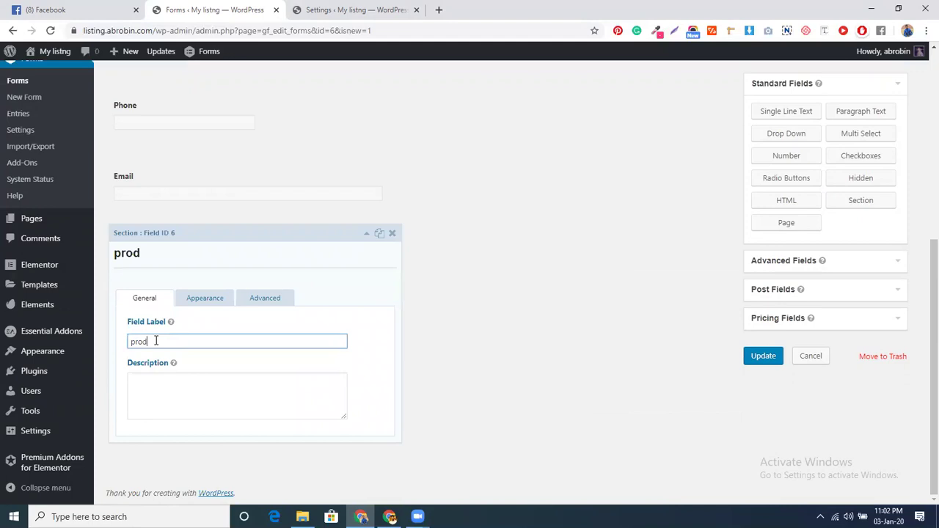
text(uct info)
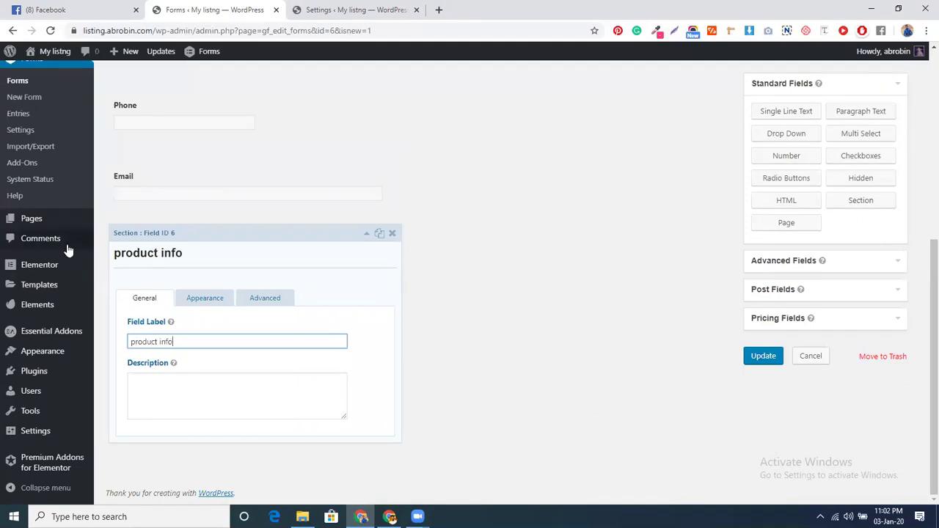
click(518, 325)
Insert a Page break after Email, directly above the 'product info' section
scroll(392, 306, up, 5)
scroll(477, 346, down, 2)
scroll(567, 356, up, 2)
drag(778, 414, 182, 280)
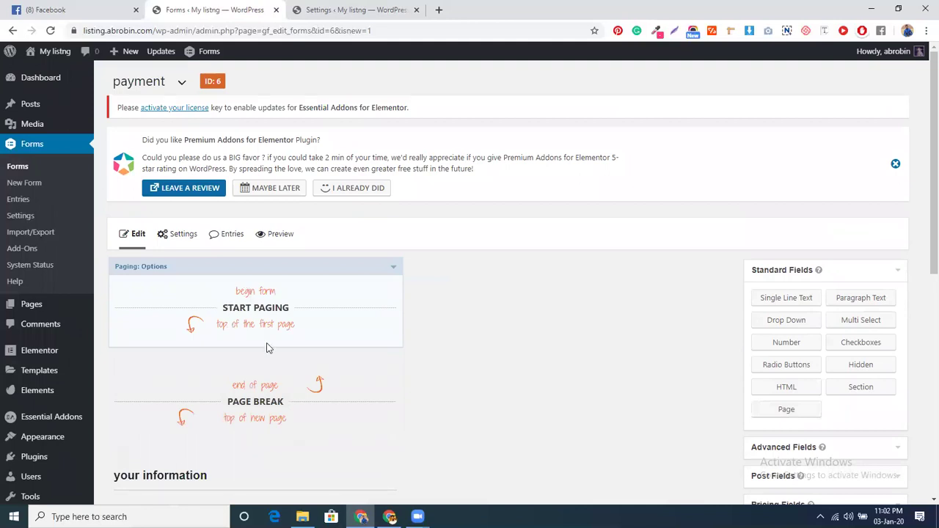
scroll(264, 271, down, 2)
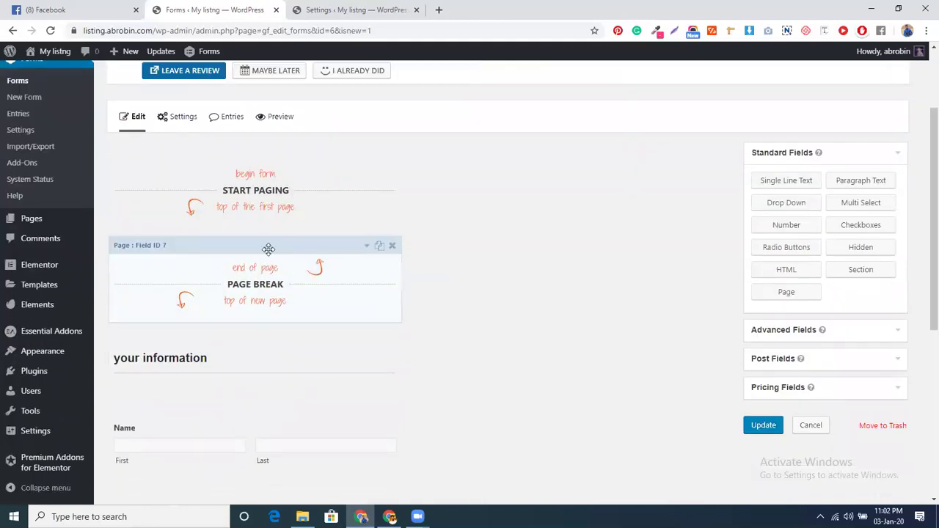
drag(268, 268, 281, 341)
scroll(264, 359, down, 5)
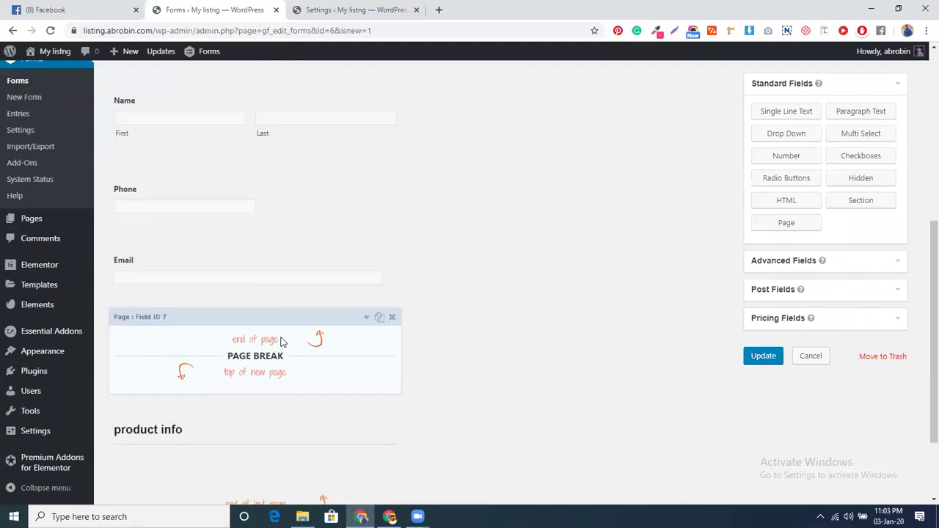
scroll(281, 341, down, 2)
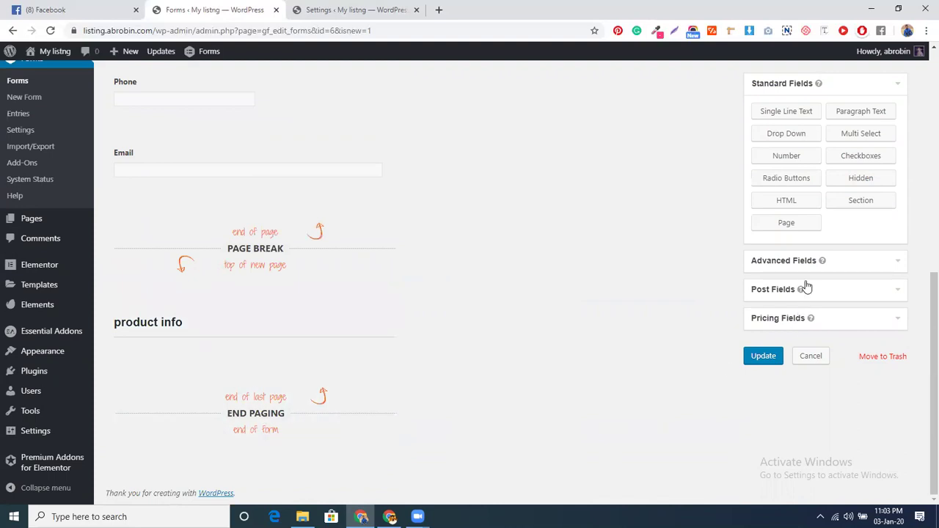
Add a Product field labelled 'Mango' under product info, with Field Type Drop Down
click(770, 262)
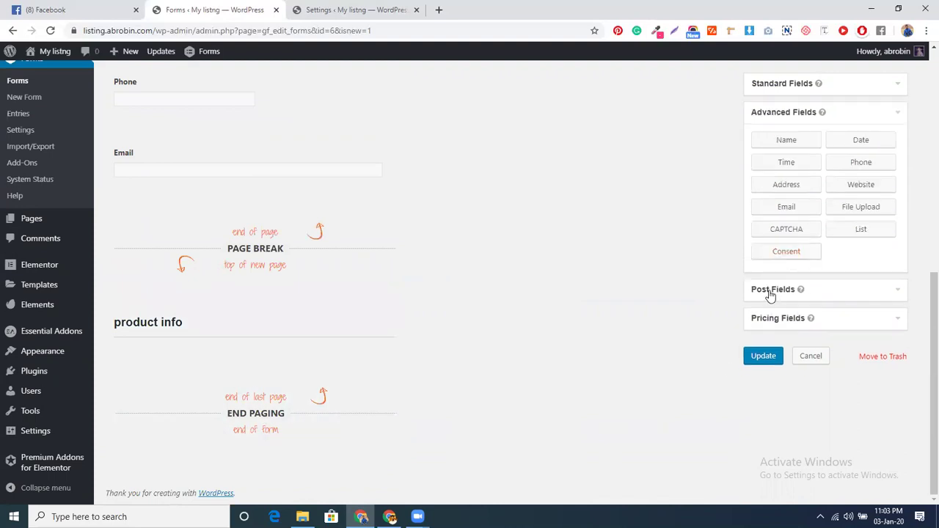
click(773, 320)
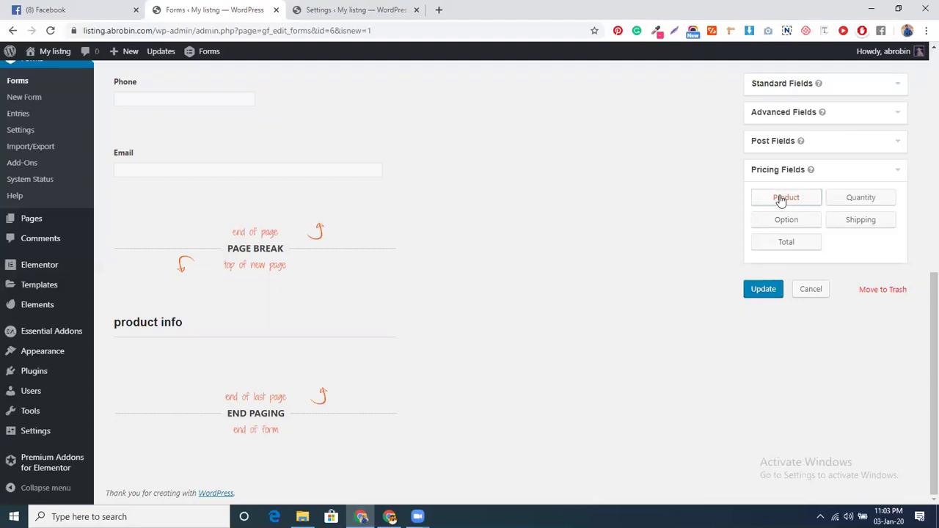
click(781, 200)
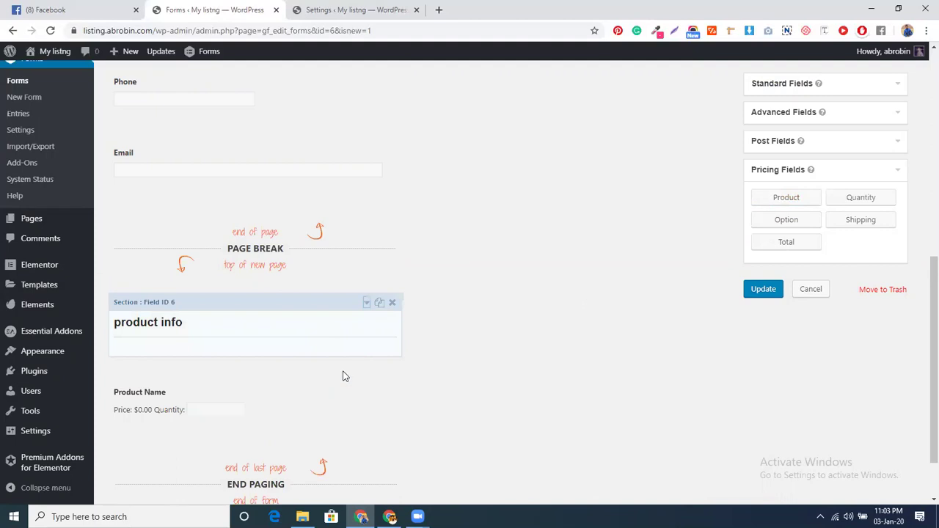
click(269, 392)
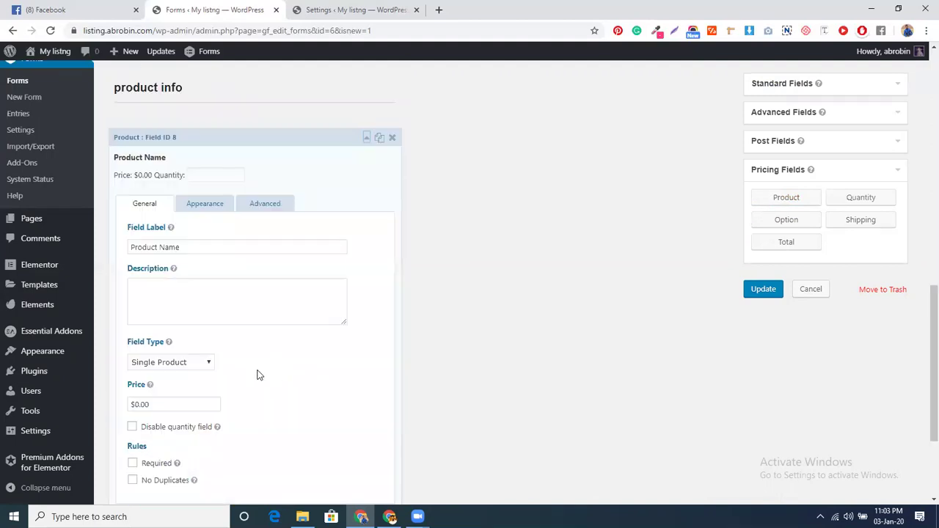
triple_click(184, 248)
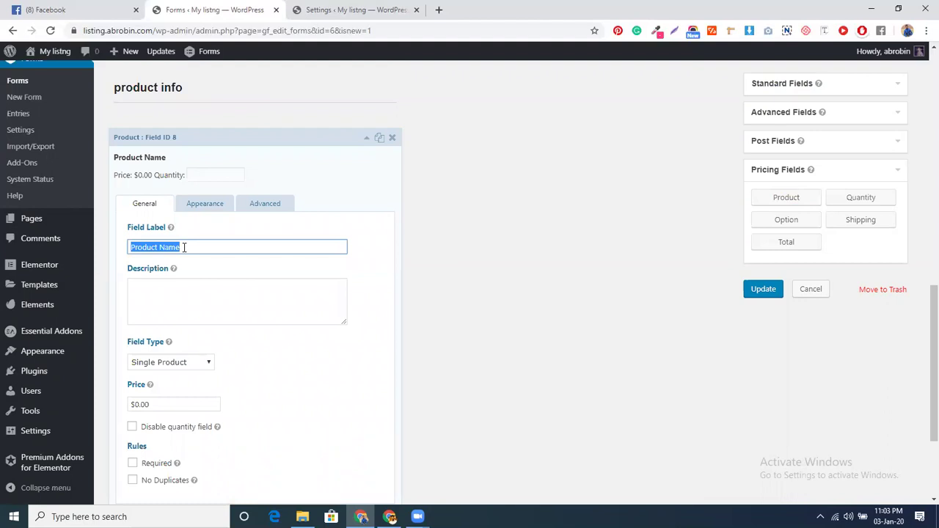
text(Mango)
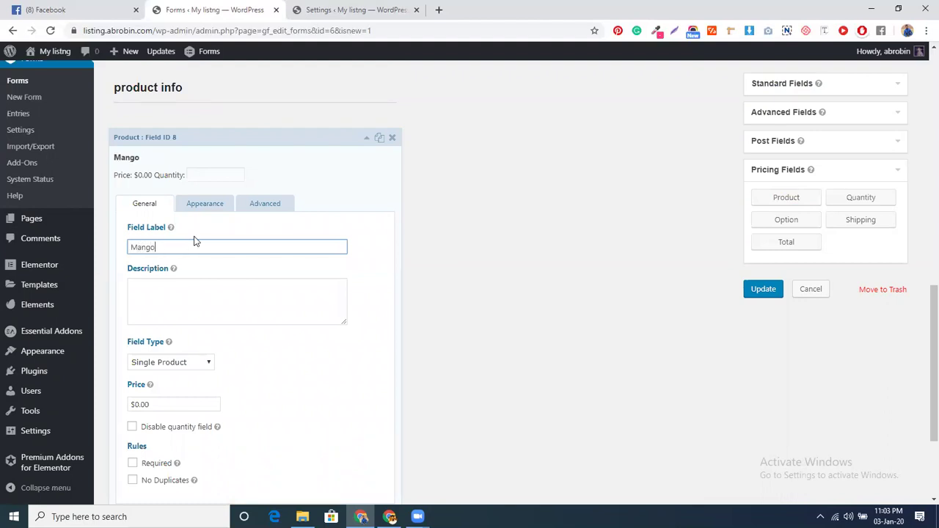
click(179, 366)
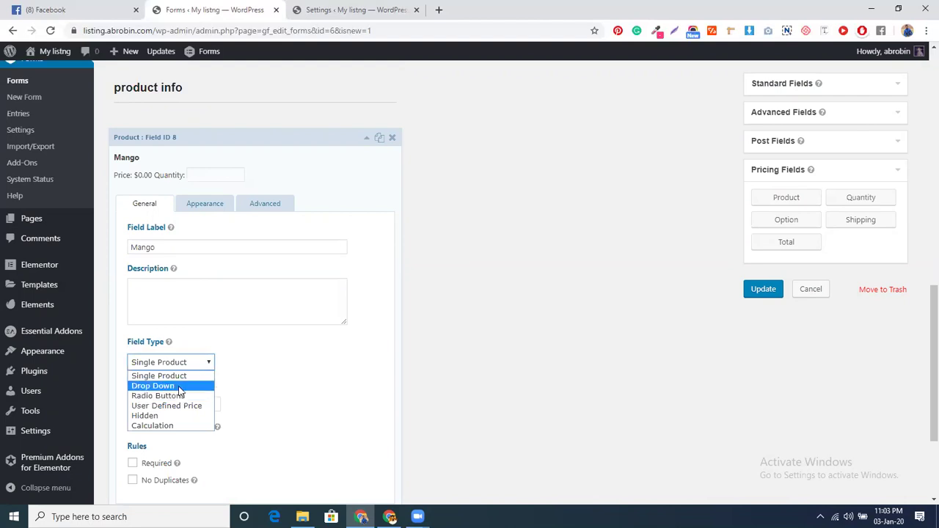
click(154, 385)
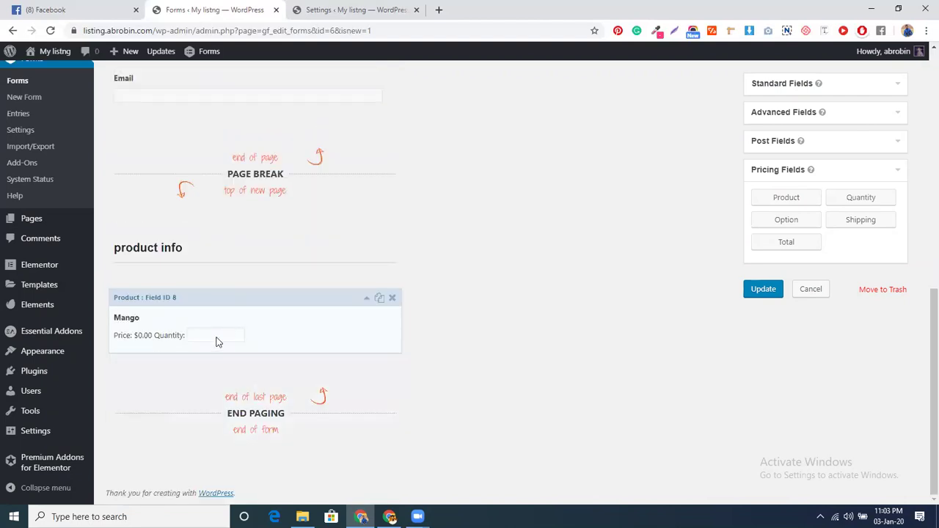
click(265, 305)
scroll(235, 346, down, 2)
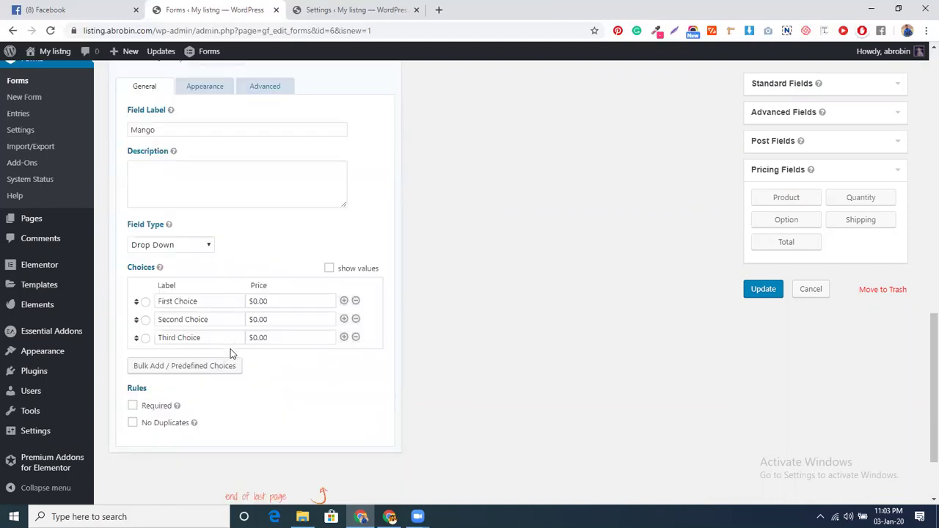
click(209, 307)
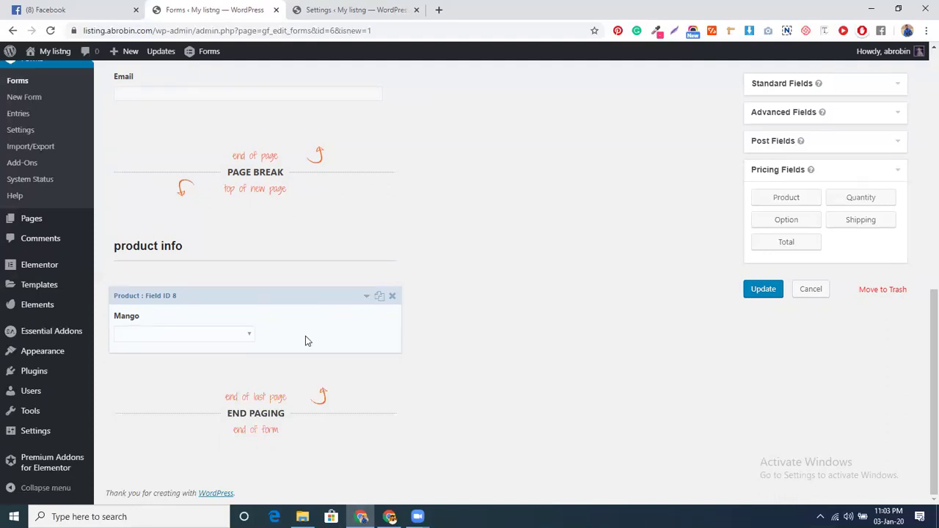
Delete the Mango drop-down field and add a new Product pricing field under product info
scroll(440, 348, up, 2)
scroll(430, 346, down, 2)
click(392, 296)
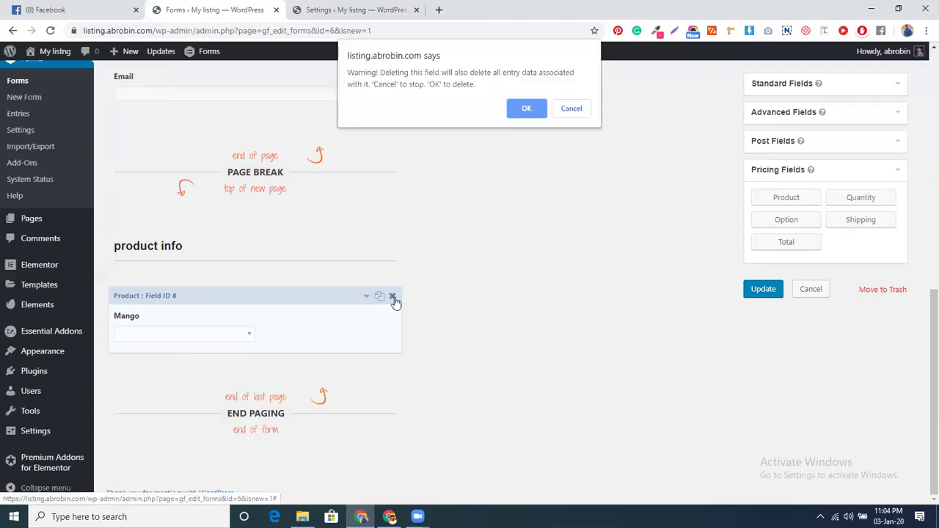
click(513, 110)
click(789, 200)
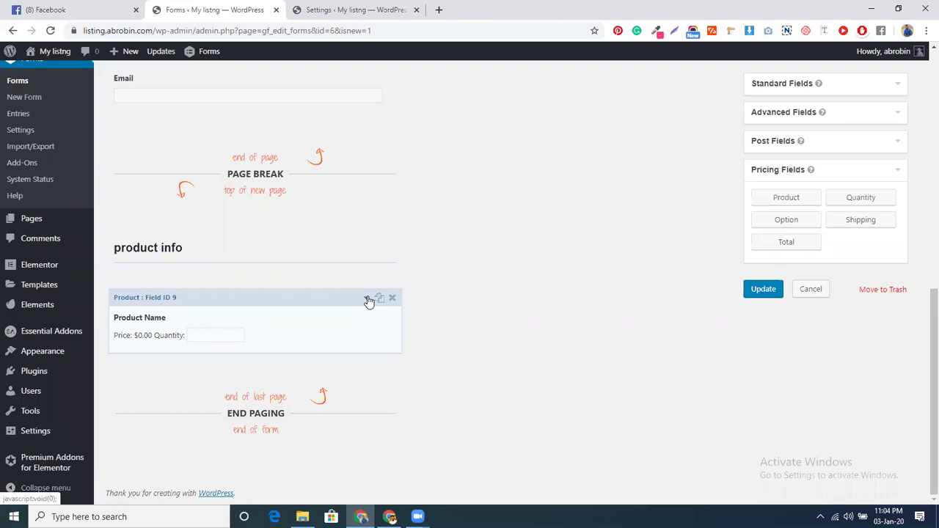
Scroll through the form to review the product info section and its Product Name field
scroll(477, 318, up, 5)
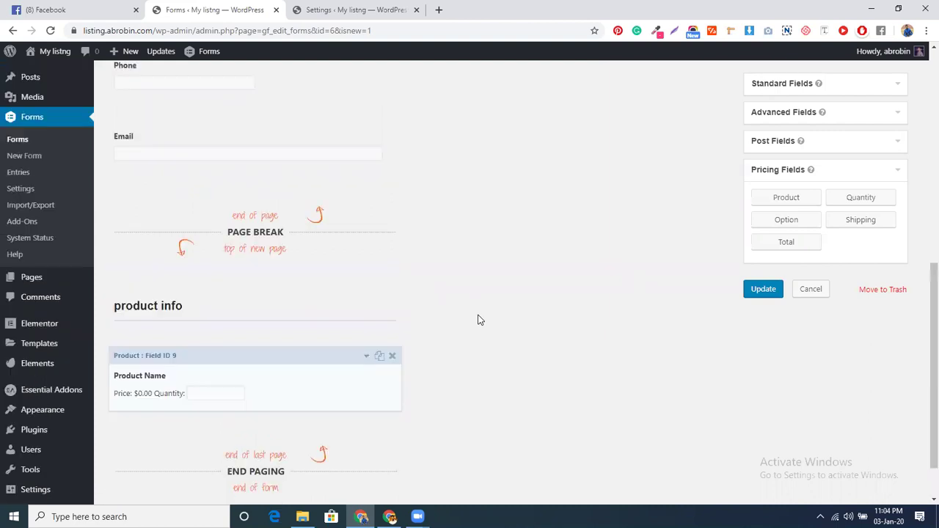
scroll(477, 318, up, 2)
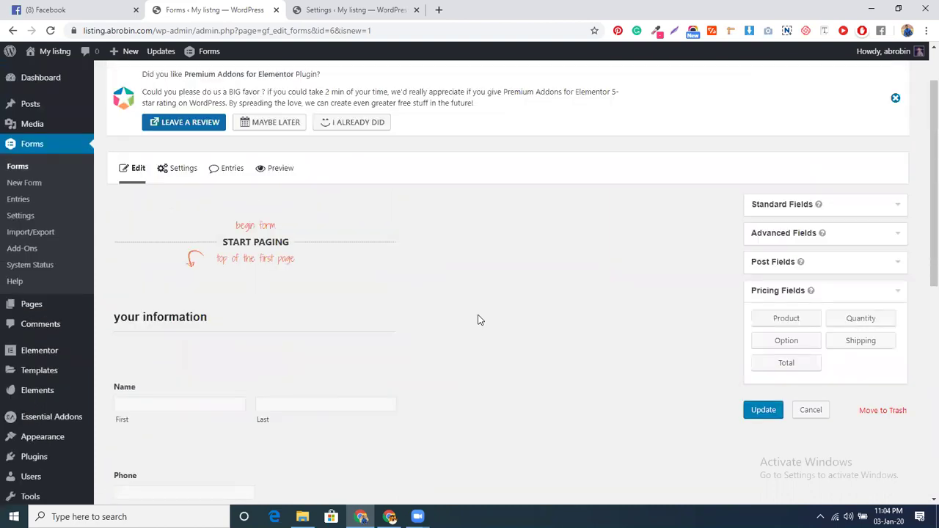
scroll(465, 316, down, 1)
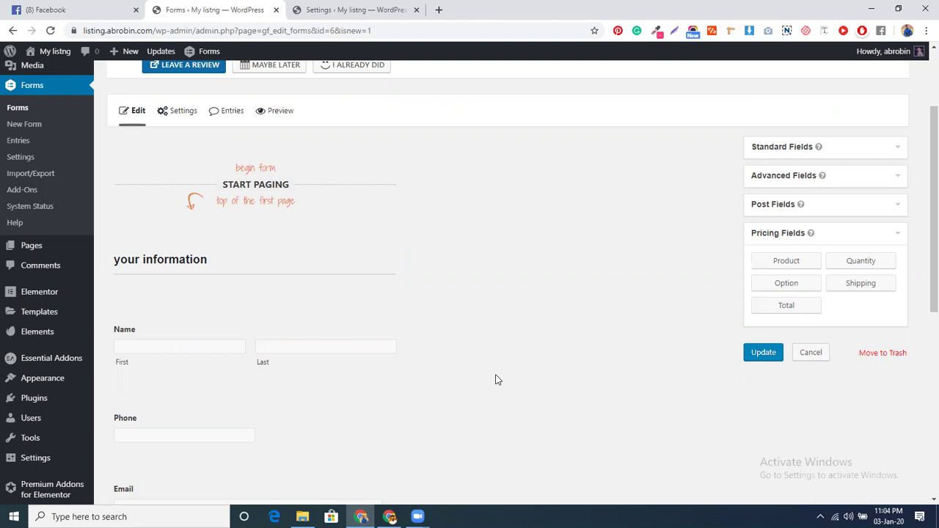
scroll(183, 264, down, 1)
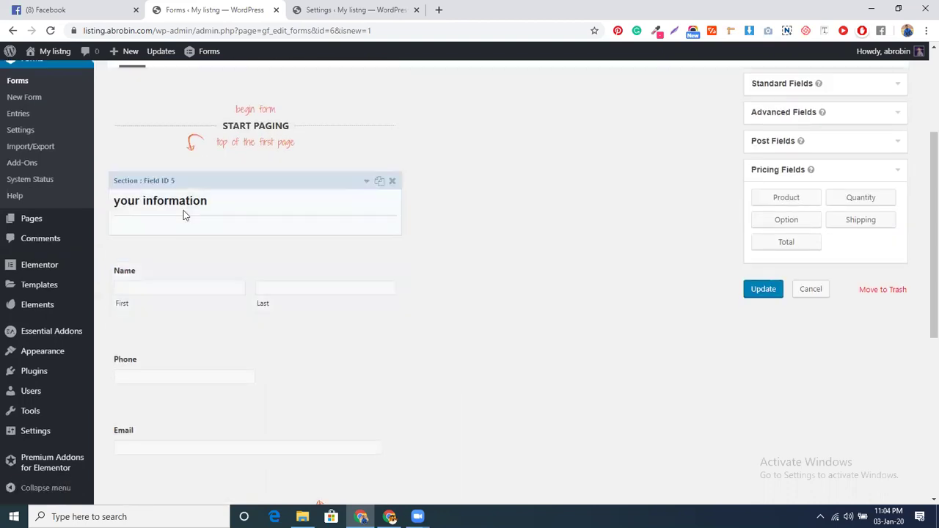
scroll(184, 213, down, 2)
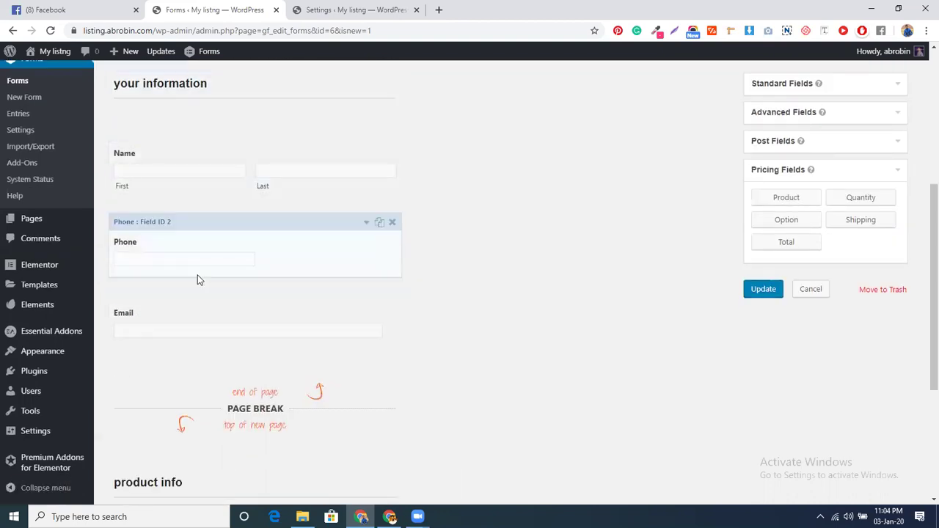
scroll(308, 359, down, 3)
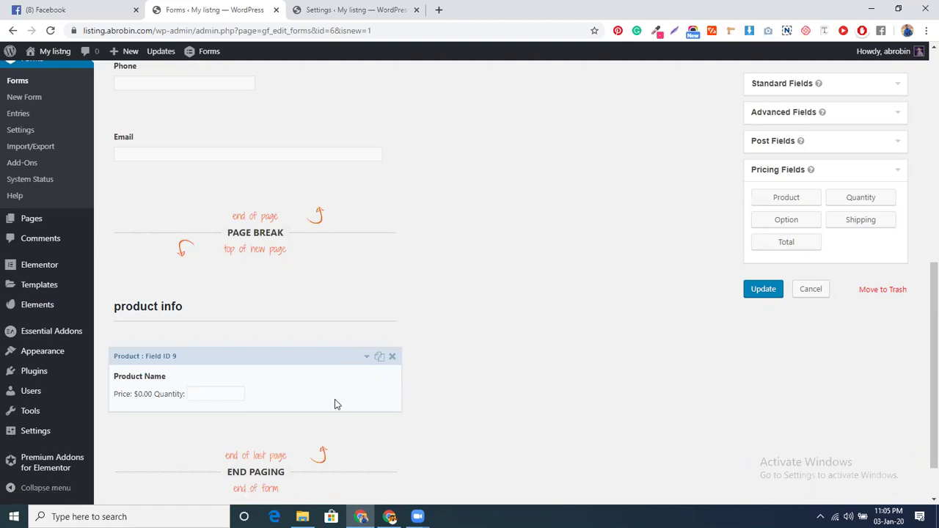
scroll(334, 404, down, 1)
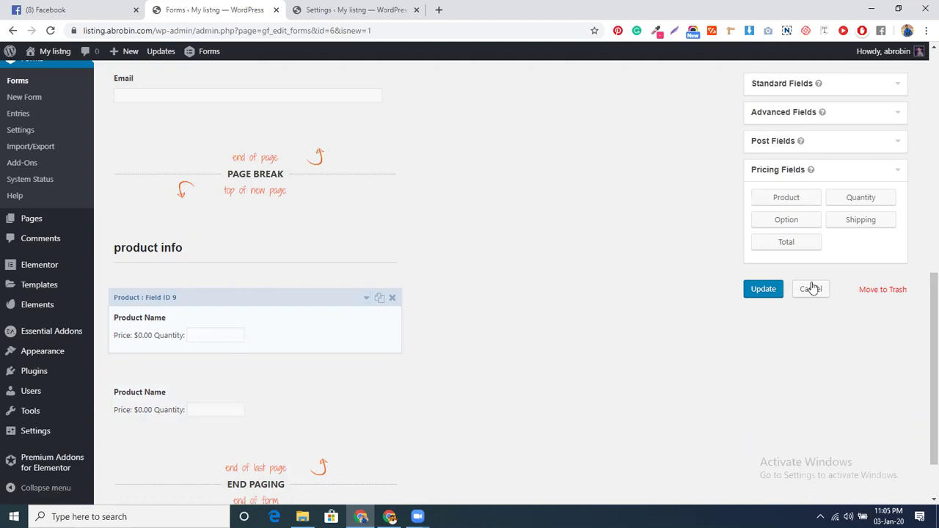
Save the form and change the first Product Name field's type to Drop Down
click(760, 293)
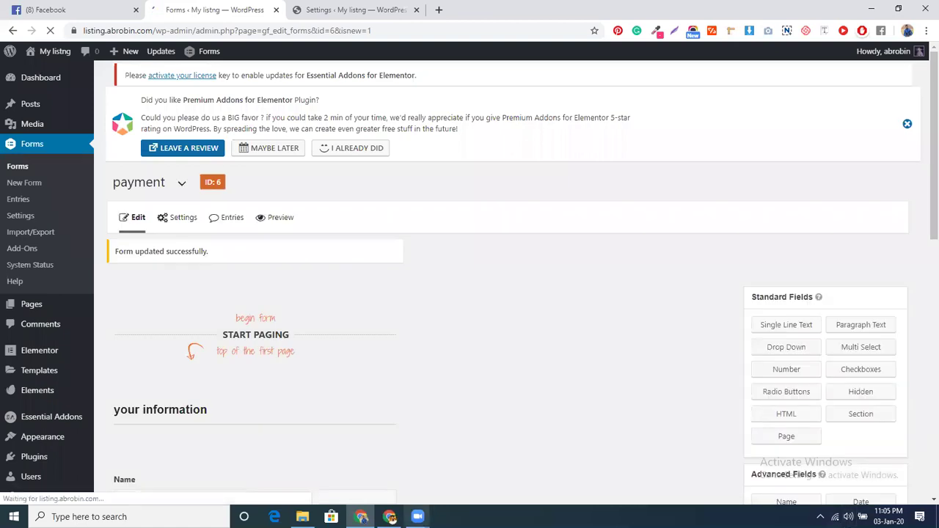
scroll(327, 345, down, 7)
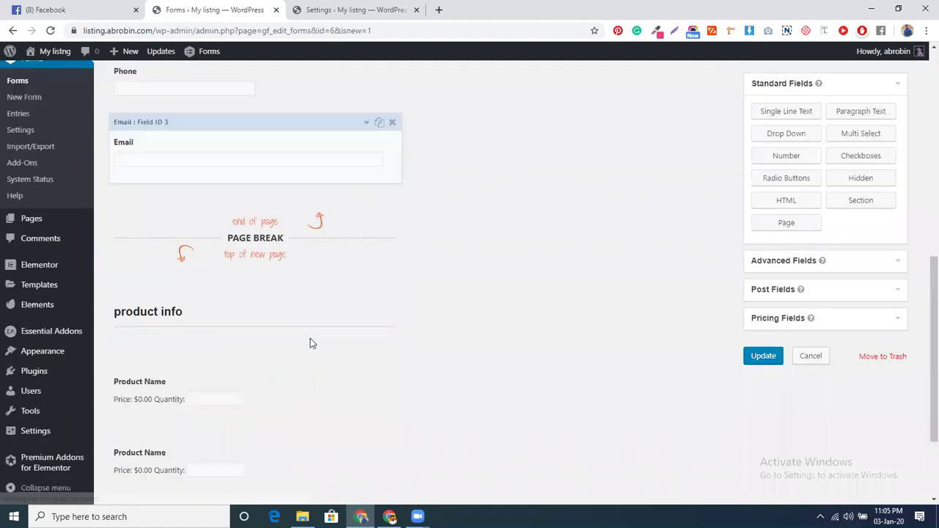
click(268, 370)
scroll(287, 369, down, 3)
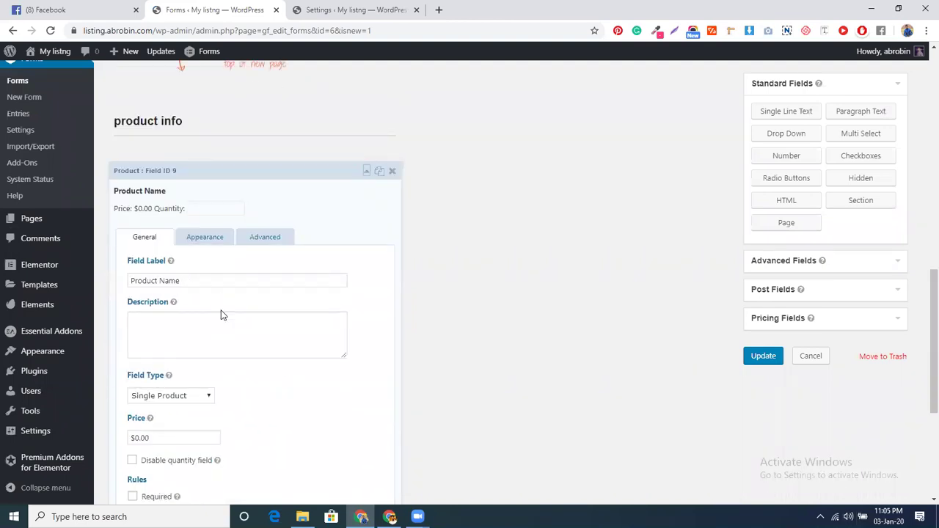
scroll(223, 314, down, 1)
click(175, 339)
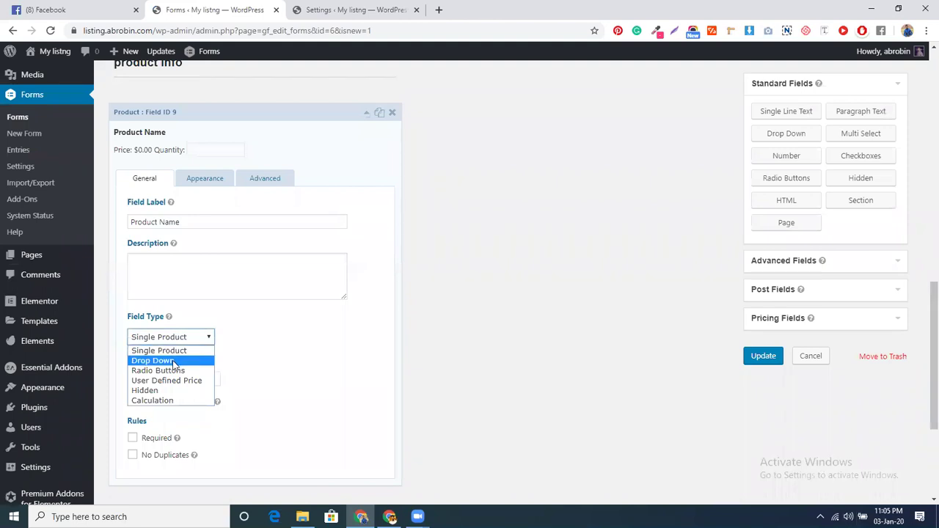
click(175, 360)
Review the drop-down's default choices and save the updated form
click(210, 163)
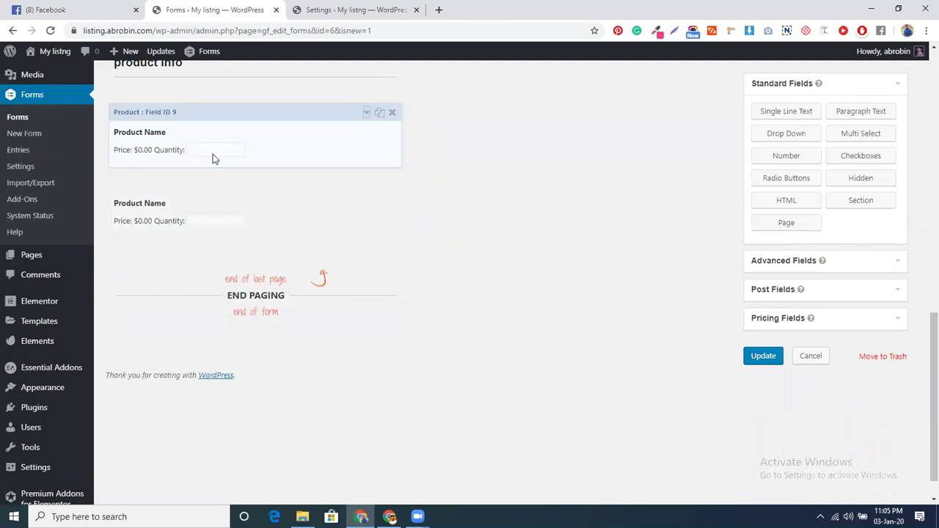
click(367, 115)
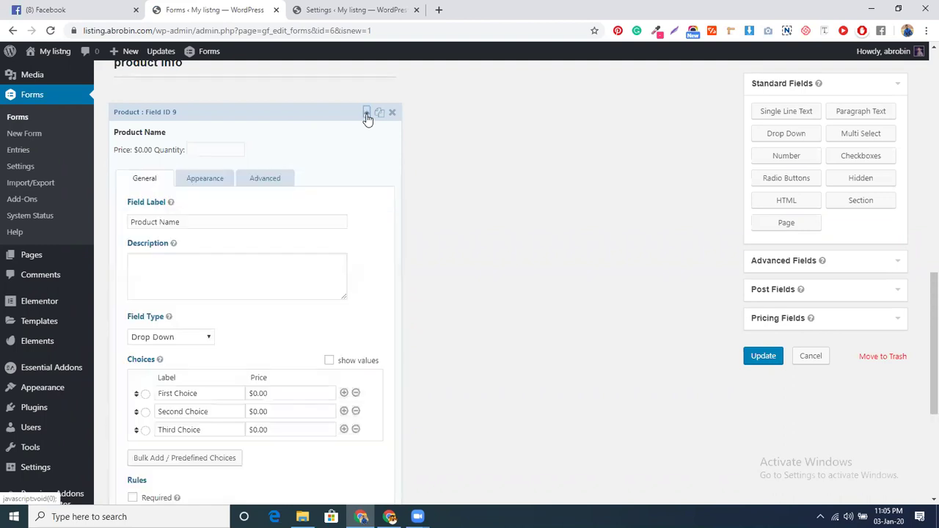
triple_click(201, 391)
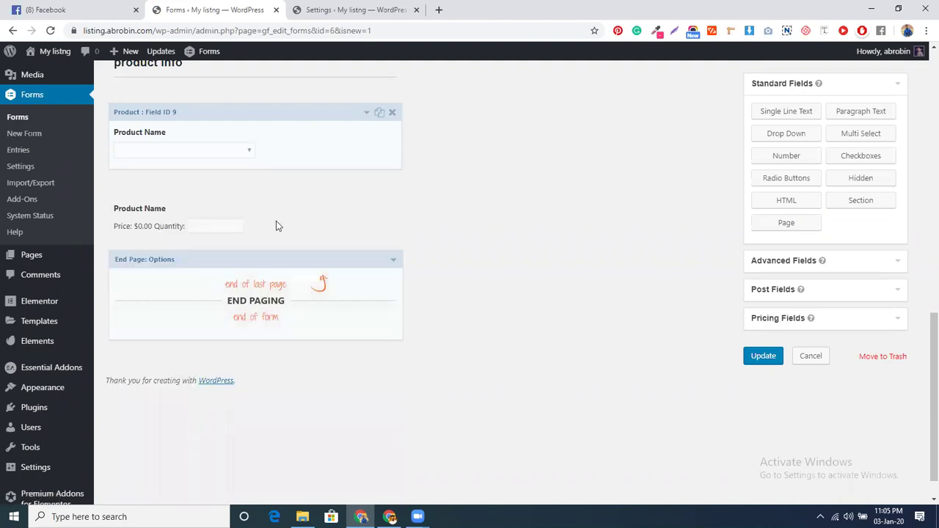
scroll(305, 286, up, 2)
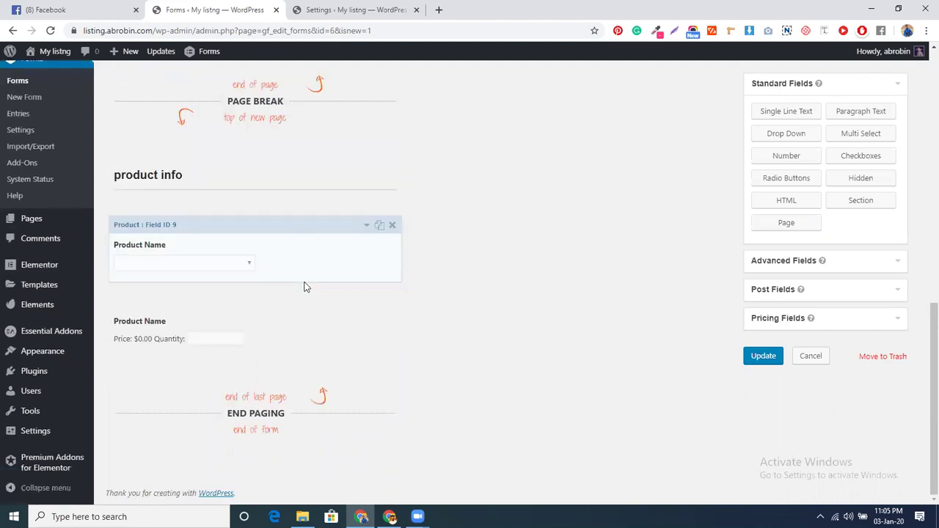
click(367, 232)
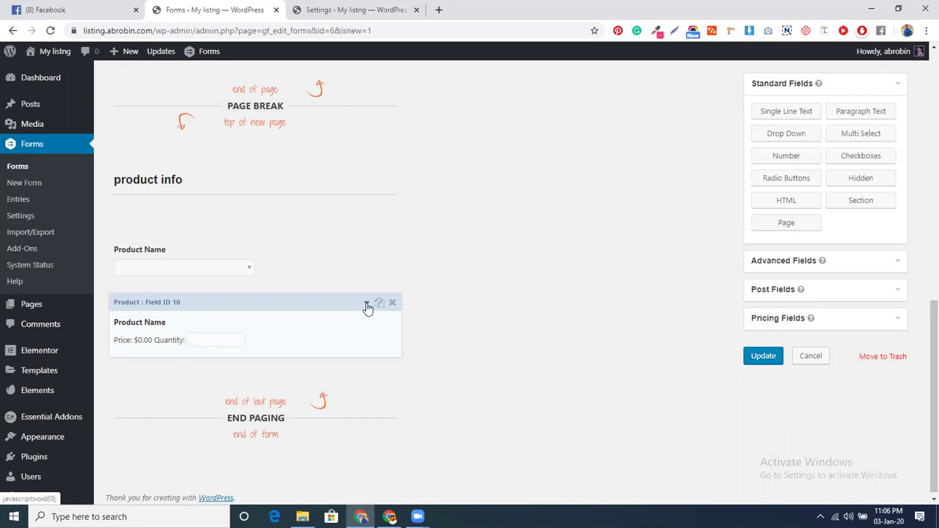
click(757, 356)
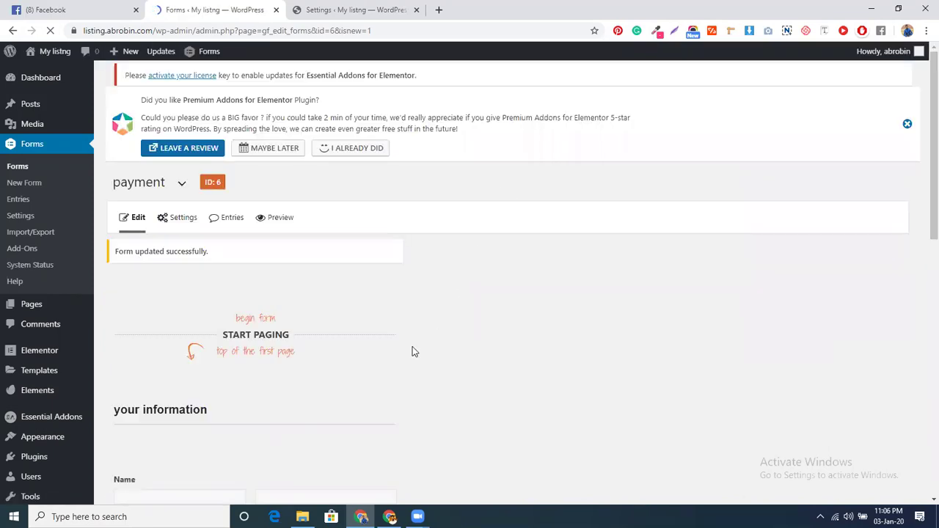
scroll(411, 351, down, 5)
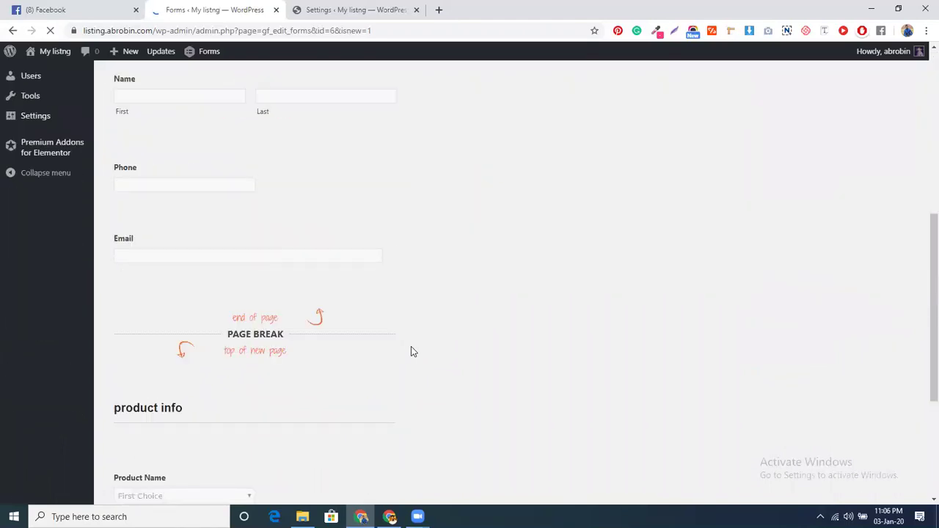
scroll(236, 392, down, 2)
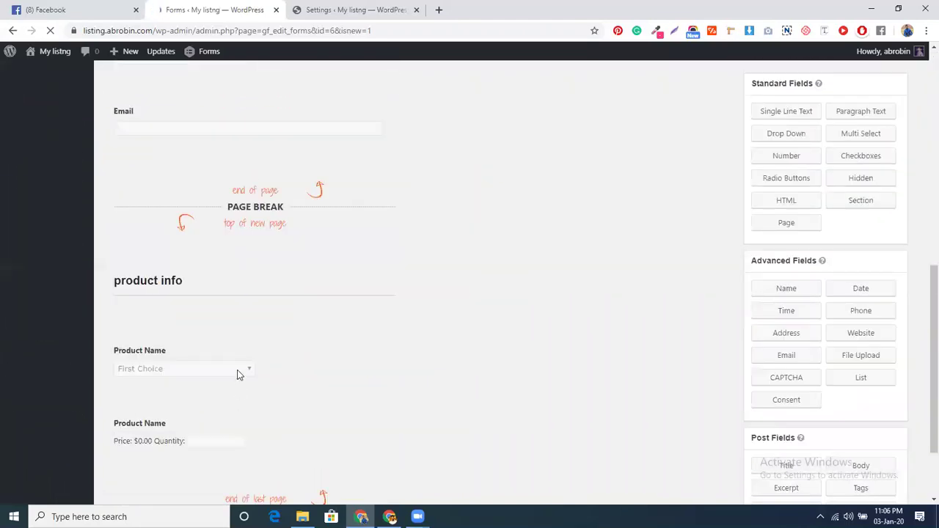
Set the drop-down's first choice to 1kg priced at 10
click(237, 369)
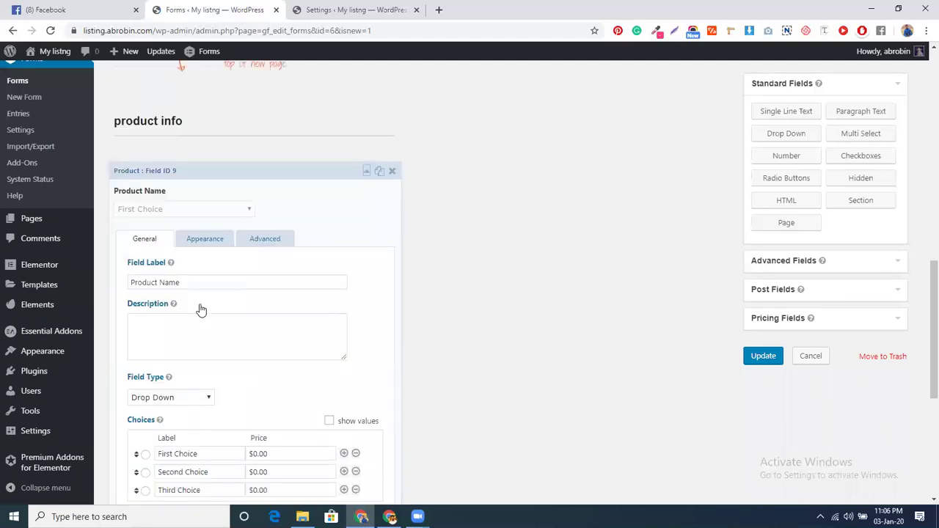
scroll(220, 352, down, 2)
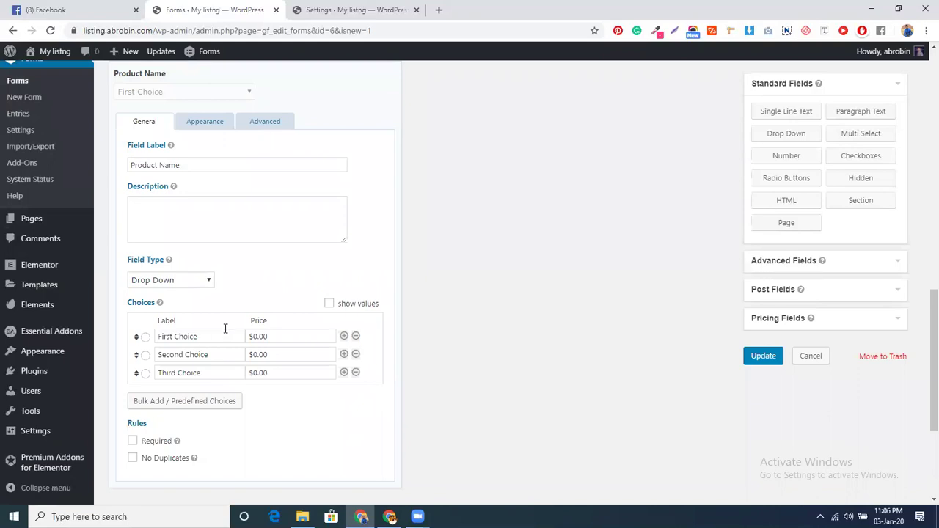
click(223, 335)
key(BackSpace)
key(BackSpace)
key(BackSpace)
key(BackSpace)
key(BackSpace)
key(BackSpace)
key(BackSpace)
key(BackSpace)
key(BackSpace)
key(BackSpace)
key(BackSpace)
key(BackSpace)
text(1kg)
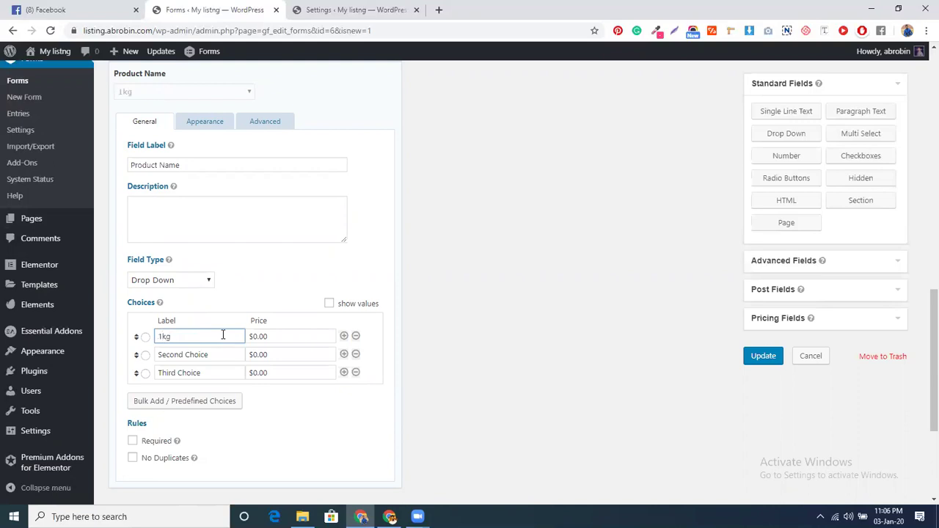
click(274, 335)
key(BackSpace)
key(BackSpace)
key(BackSpace)
key(BackSpace)
text(10)
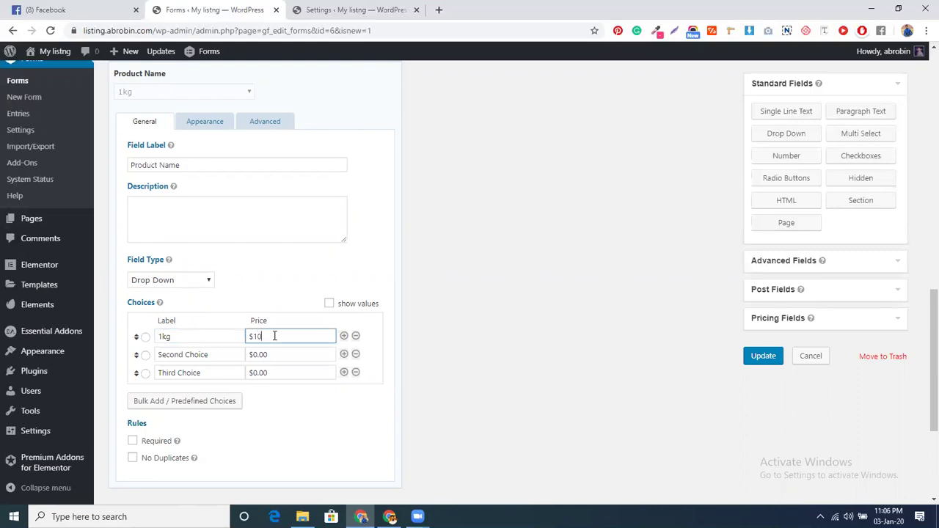
Set the second and third choices to 2kg at $15 and 3kg at 20
triple_click(231, 353)
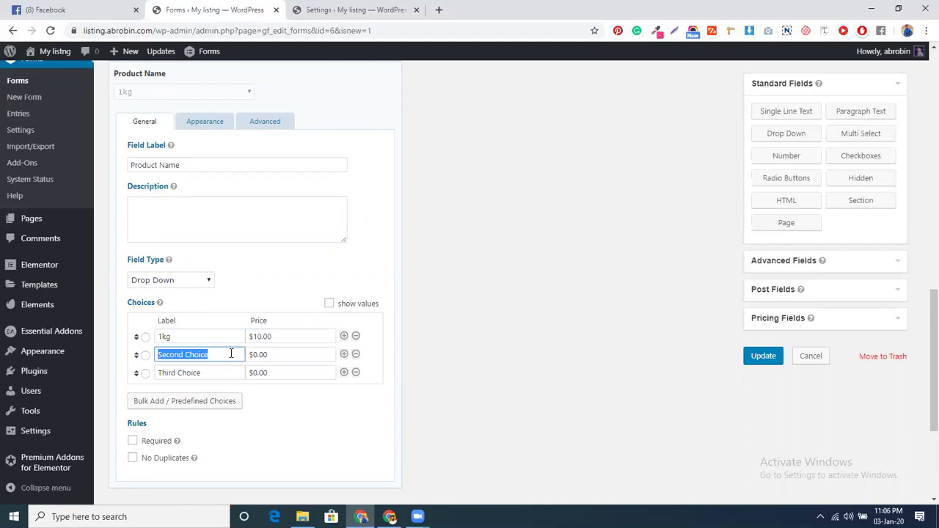
text(2kg)
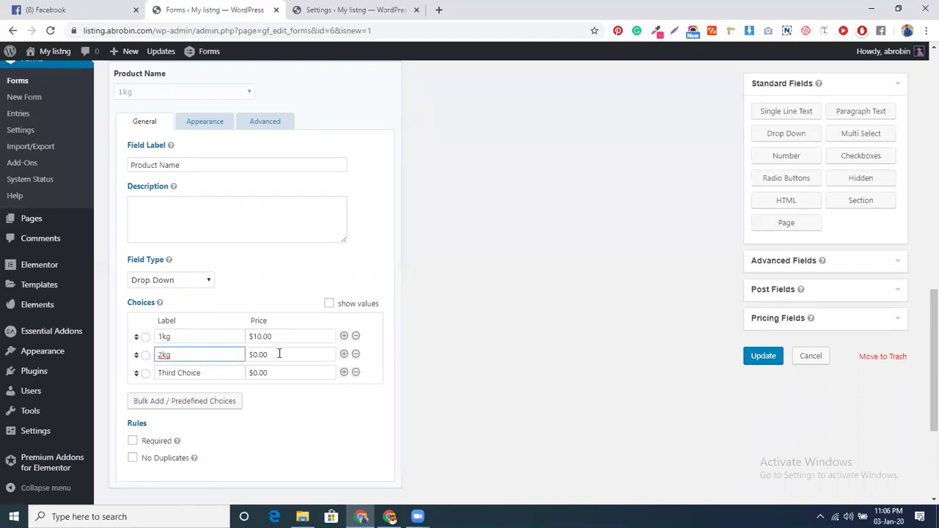
click(278, 355)
key(BackSpace)
key(BackSpace)
key(BackSpace)
key(BackSpace)
text($15)
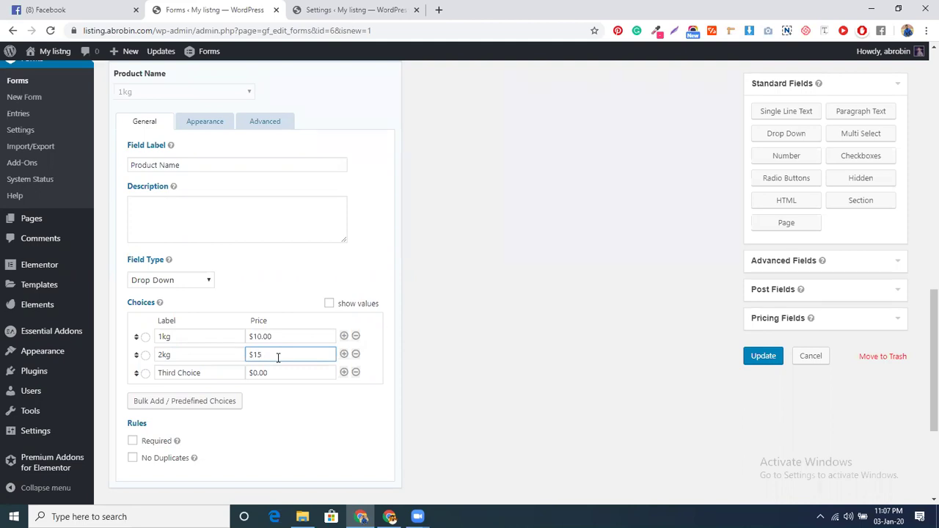
click(203, 373)
key(ctrl+shift+Left)
key(ctrl+shift+Left)
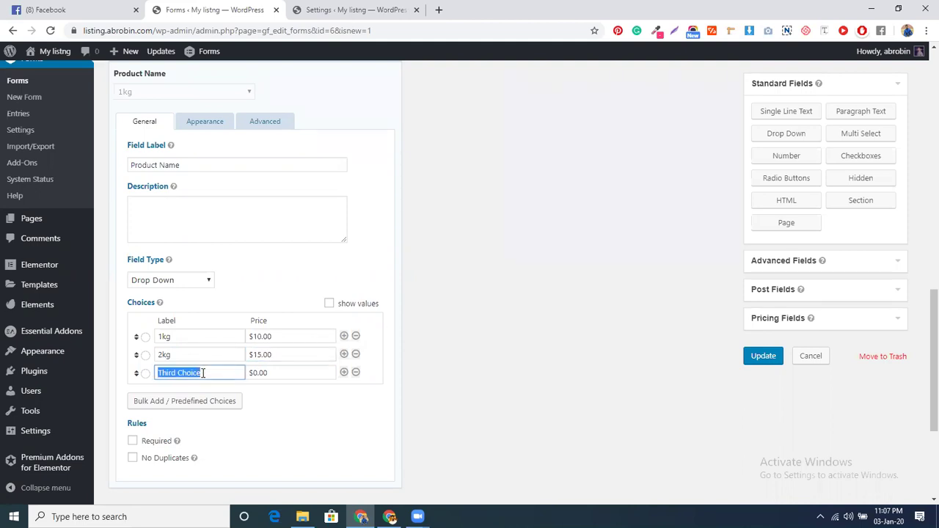
text(3kg)
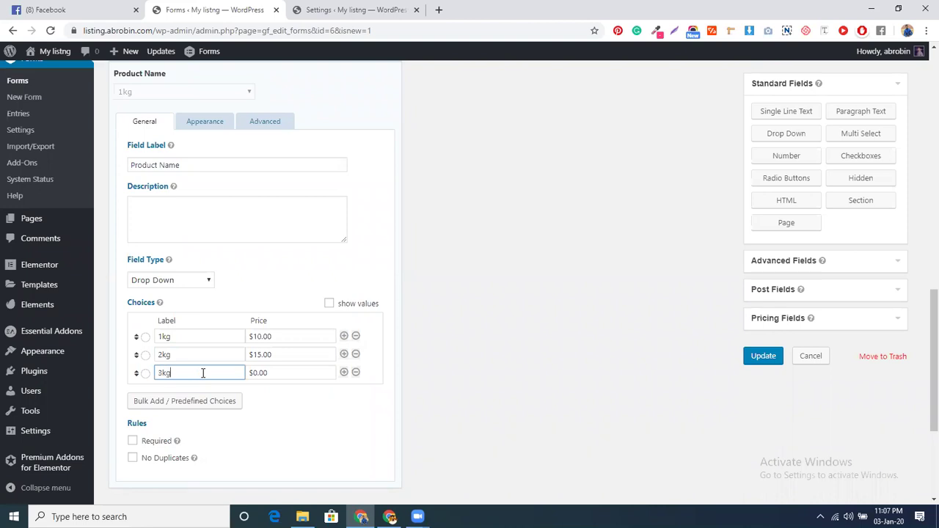
double_click(280, 371)
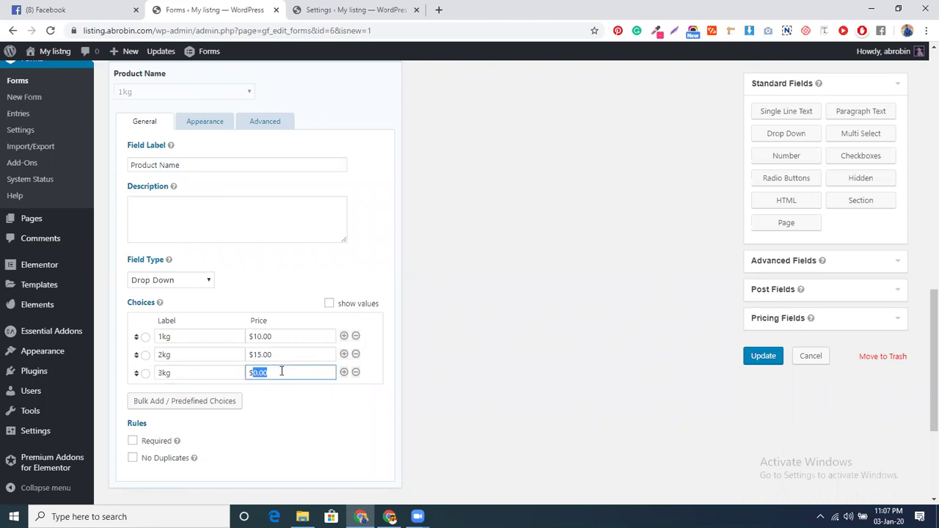
text(20)
Relabel the product drop-down 'Apple', trimming the suggested 'per KG: 10$' text
scroll(187, 191, up, 1)
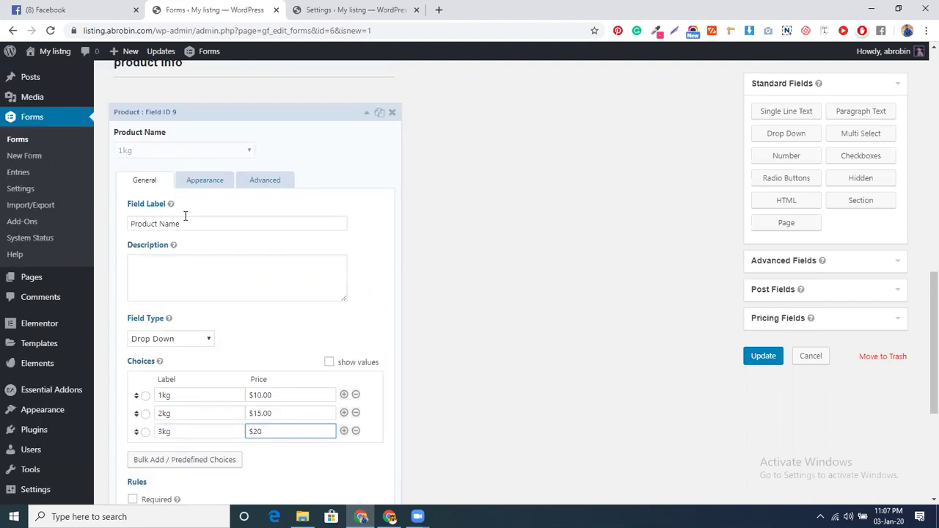
triple_click(186, 223)
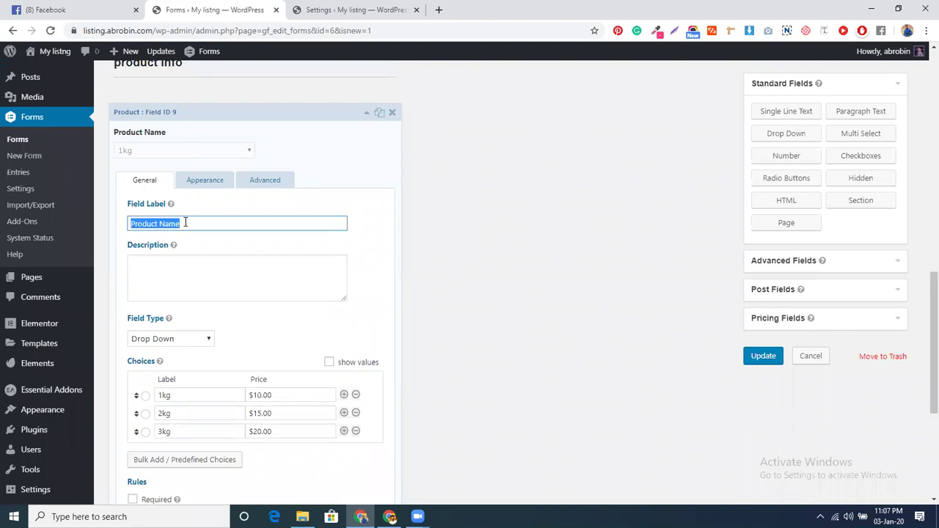
text(Appl)
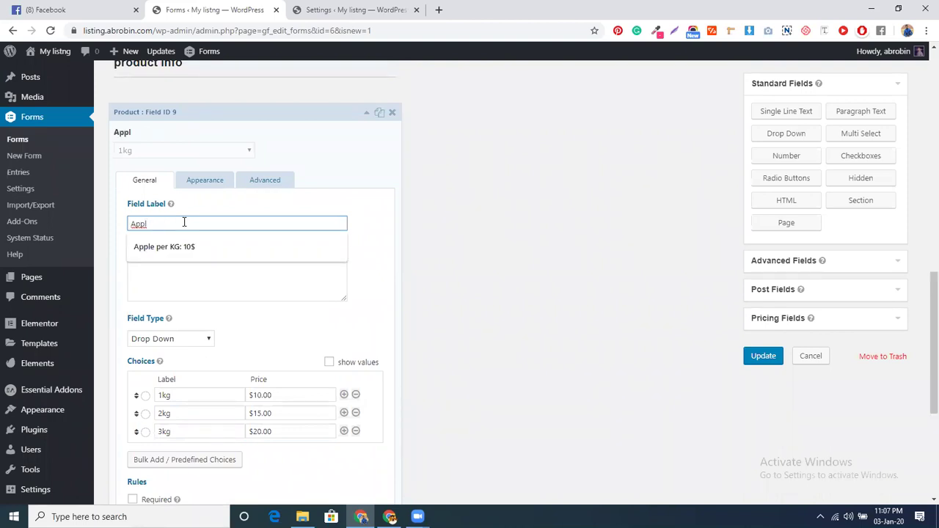
click(189, 247)
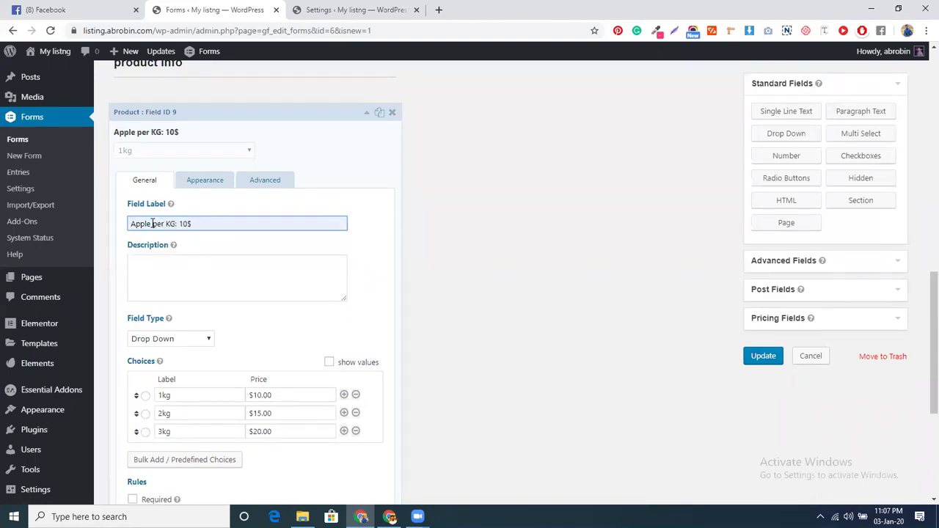
drag(153, 224, 209, 225)
key(BackSpace)
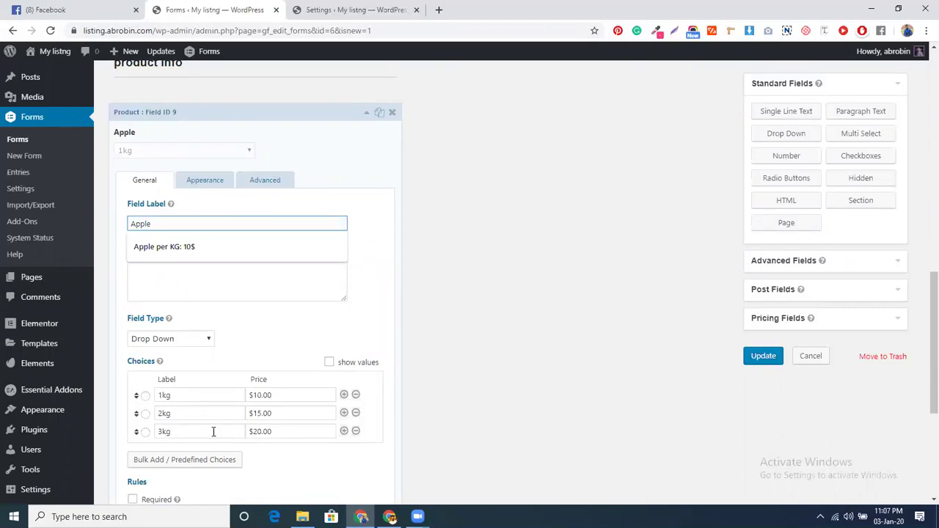
click(283, 347)
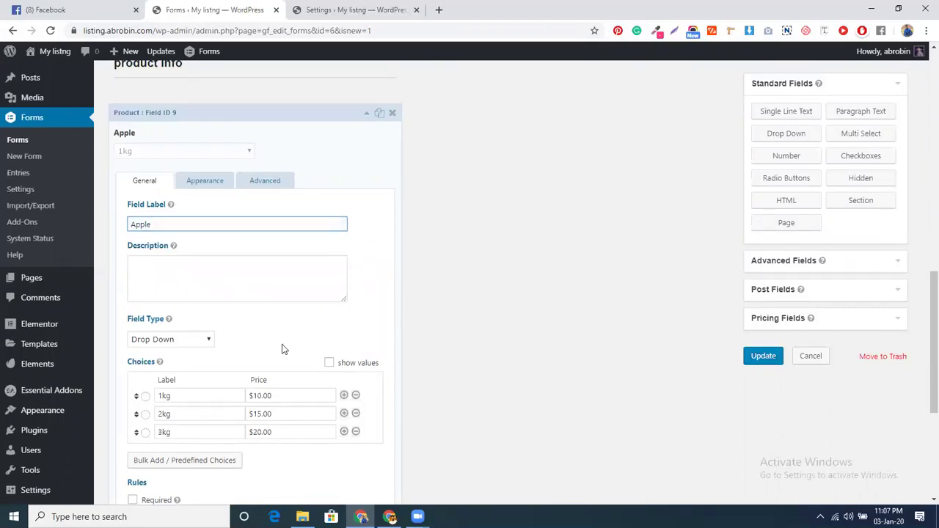
scroll(281, 341, up, 1)
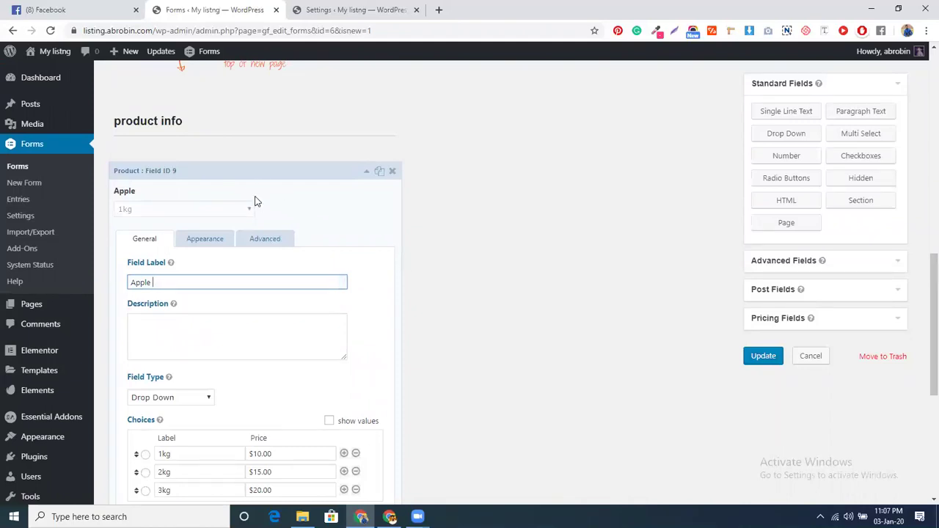
Open the second product field and change its label to Mango
click(366, 178)
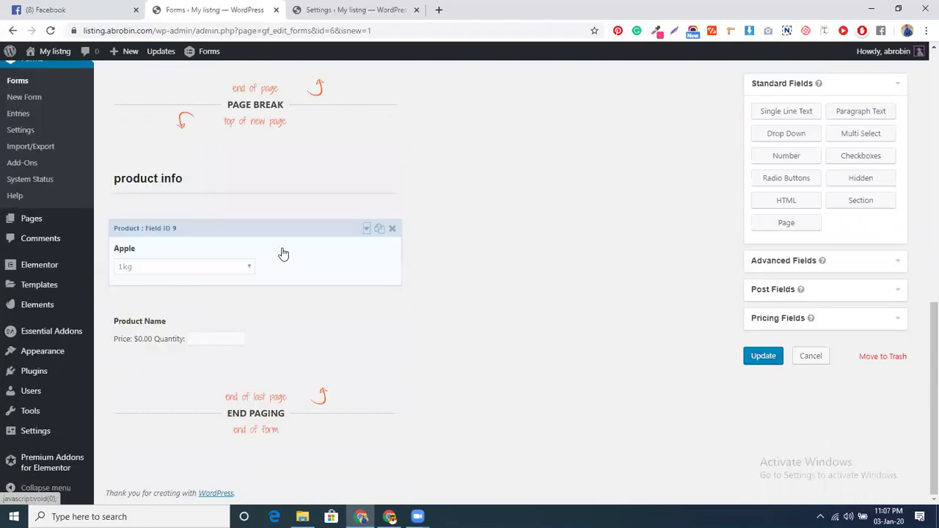
click(265, 338)
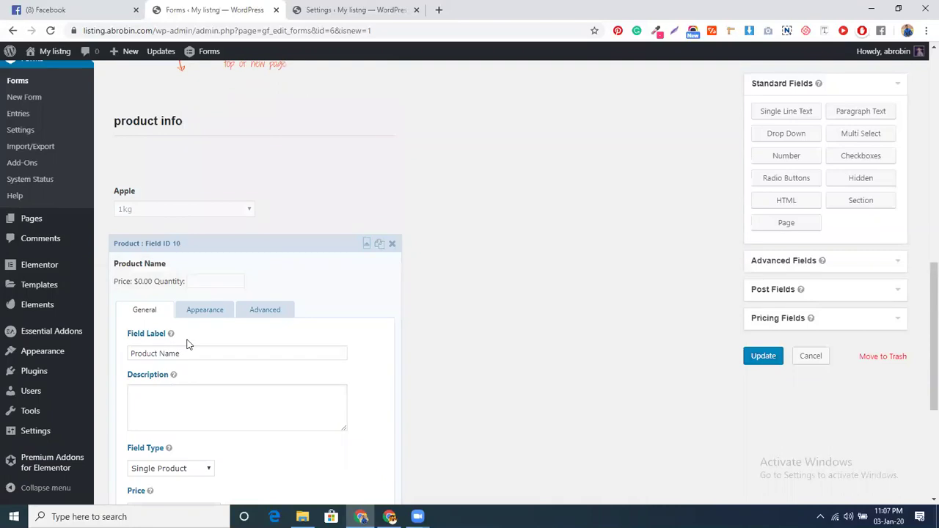
triple_click(188, 355)
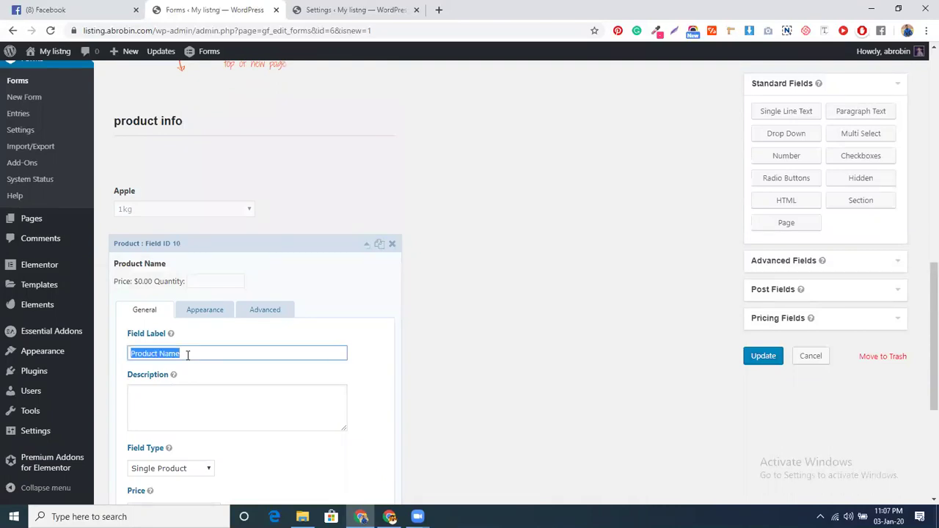
text(o)
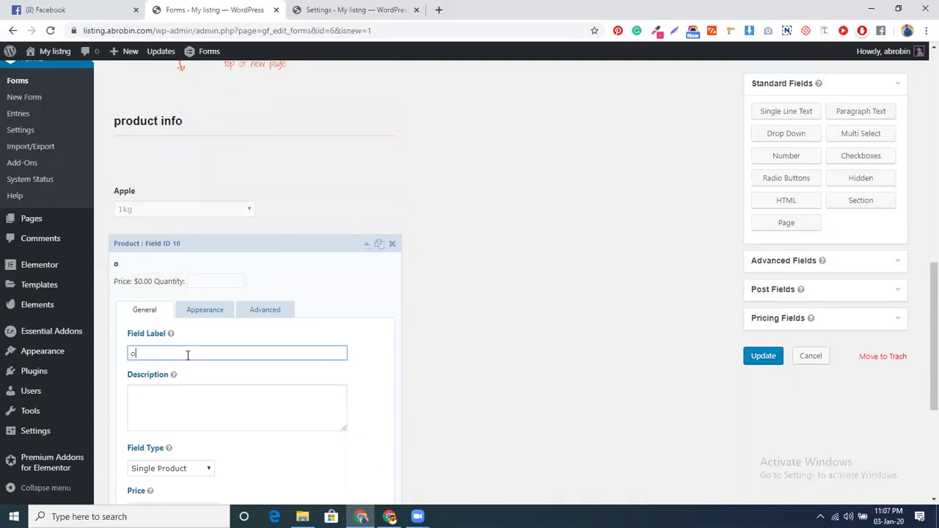
text(range)
key(BackSpace)
key(BackSpace)
key(BackSpace)
key(BackSpace)
key(BackSpace)
key(BackSpace)
text(Mango)
Set the field's price to 10 and extend its label to Mango/KG
scroll(186, 363, down, 1)
scroll(184, 412, down, 2)
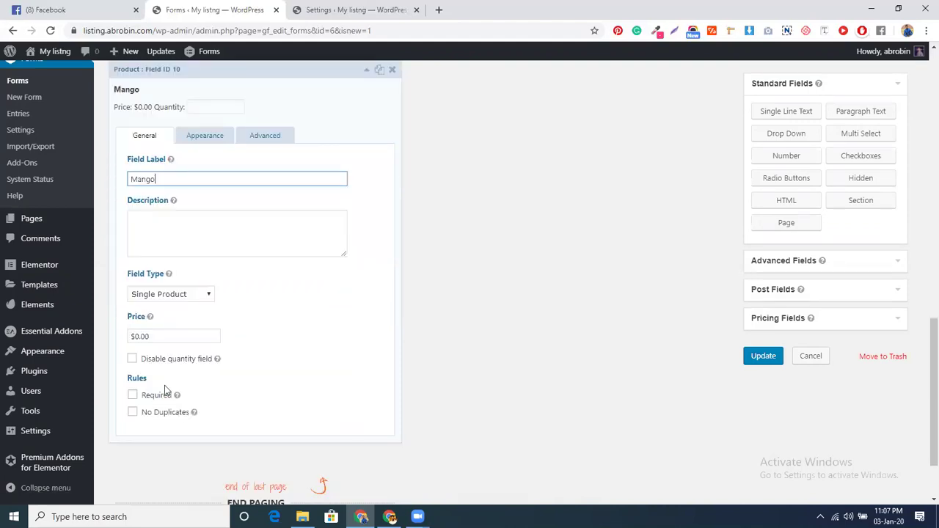
drag(135, 334, 159, 335)
text(10)
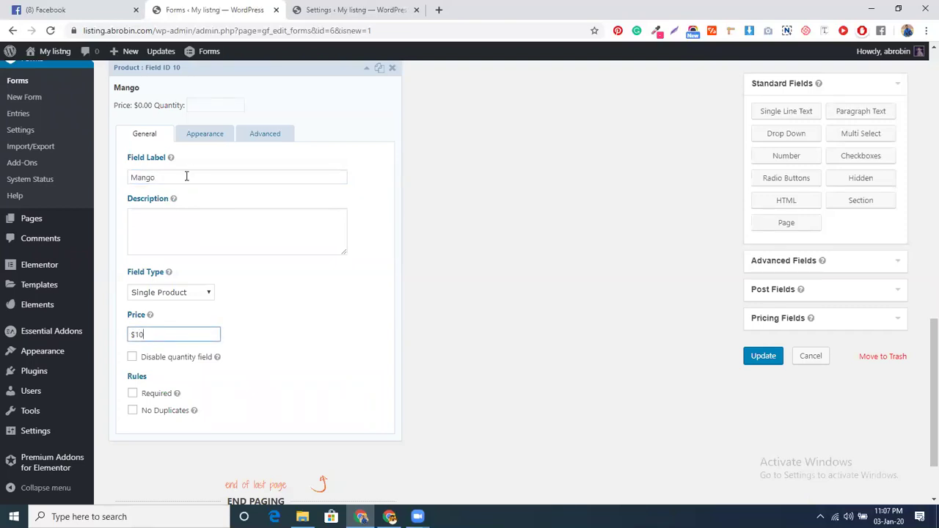
click(186, 176)
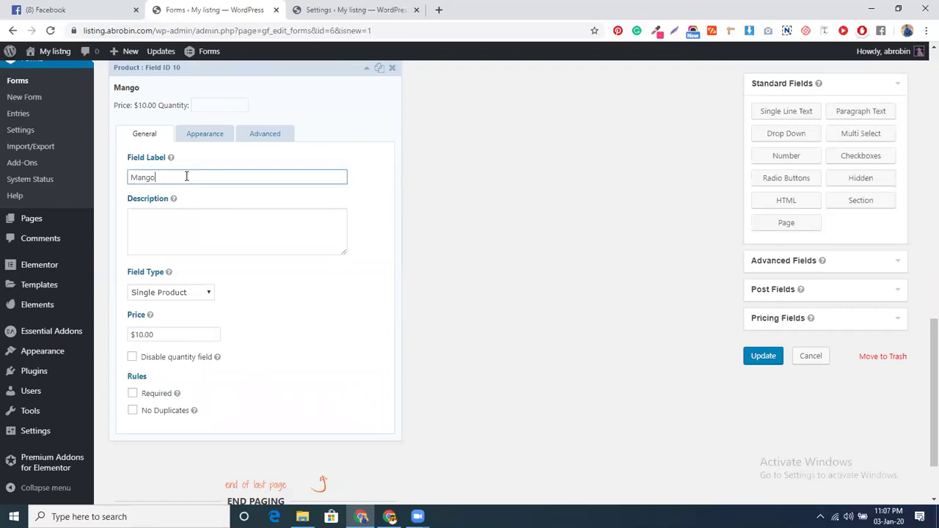
text(/KG)
scroll(279, 295, down, 2)
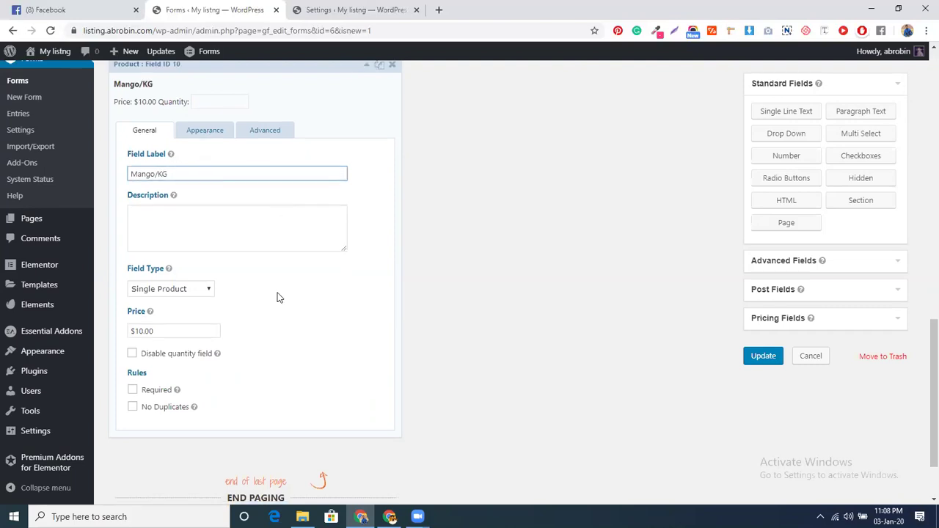
scroll(278, 292, up, 1)
scroll(278, 292, up, 1)
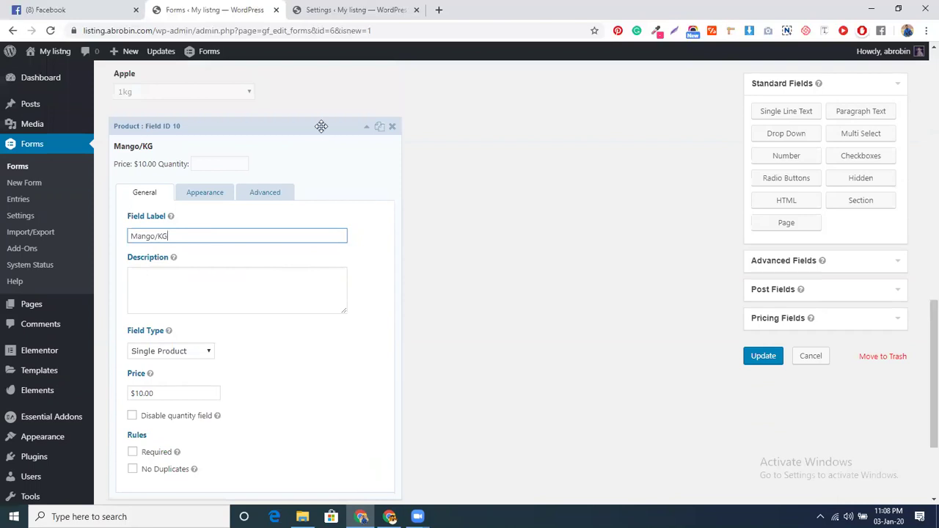
click(321, 126)
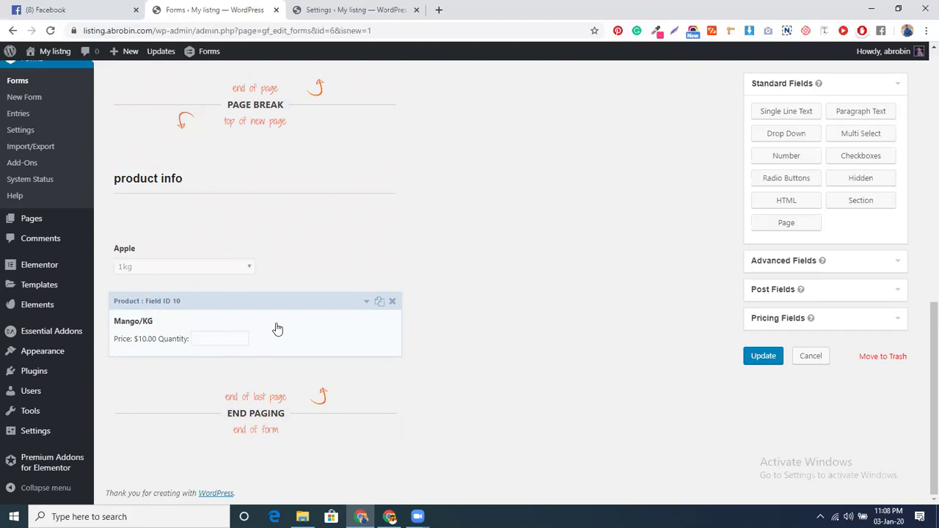
Add a Total pricing field below Mango/KG and save the form
click(781, 317)
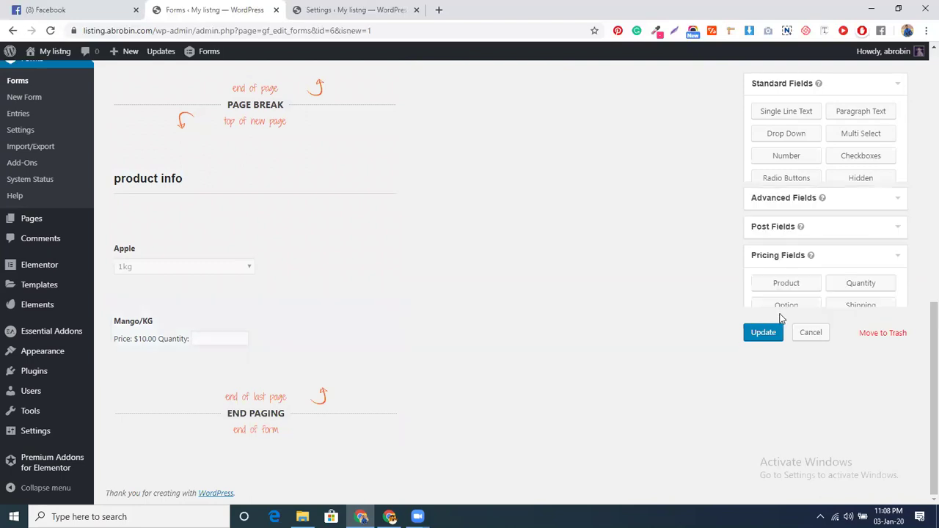
click(785, 243)
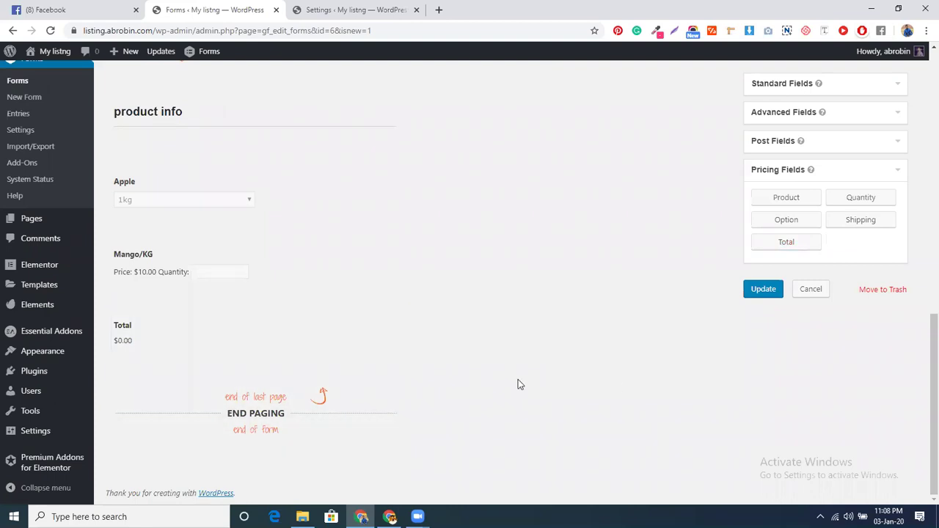
click(761, 291)
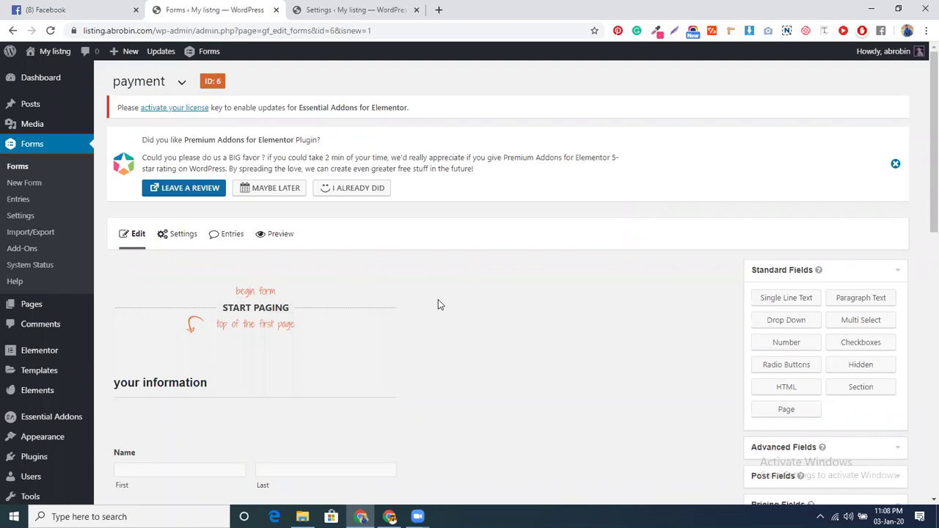
scroll(440, 299, down, 9)
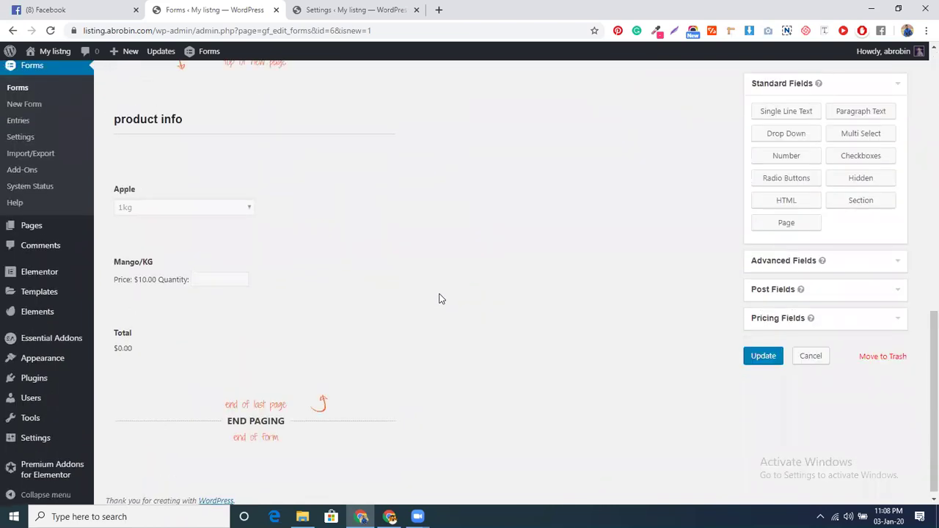
scroll(440, 299, up, 10)
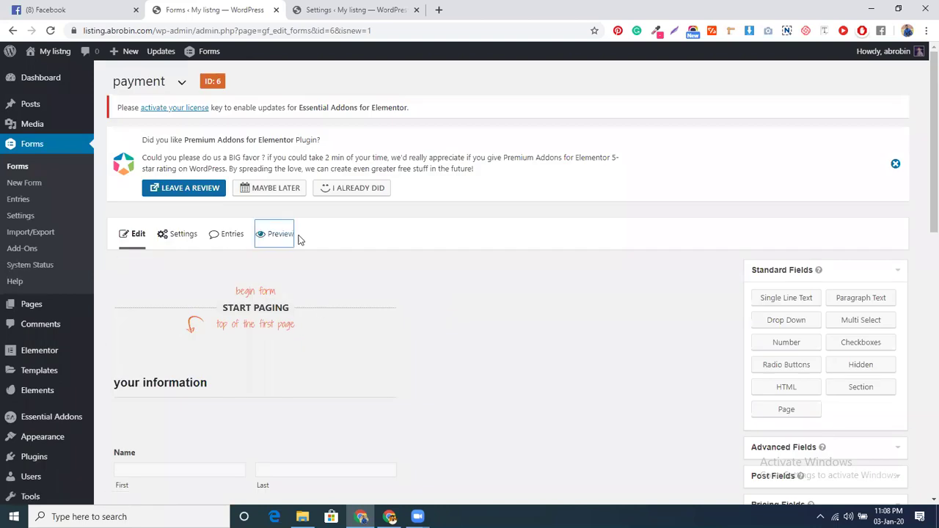
Preview the form, fill in name, phone number and e-mail, and continue to page two
click(290, 234)
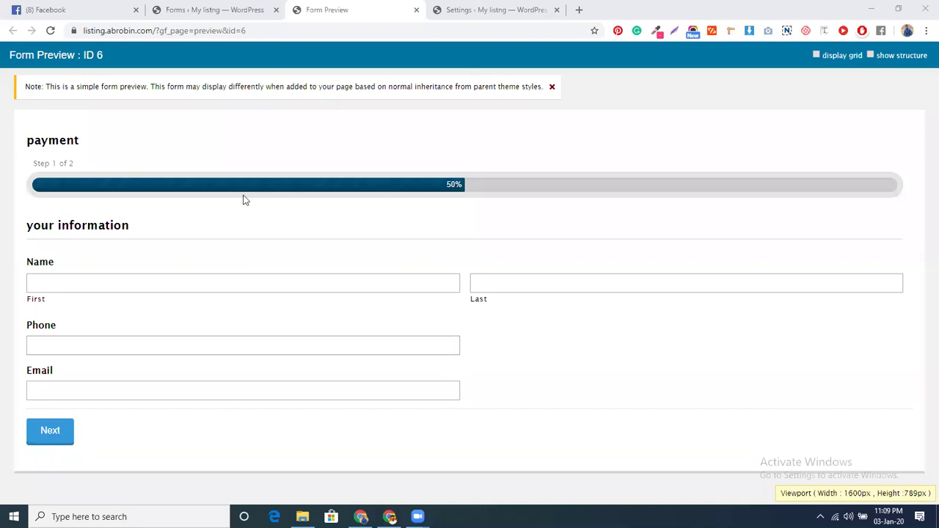
click(227, 282)
click(115, 314)
click(517, 281)
click(490, 308)
click(249, 346)
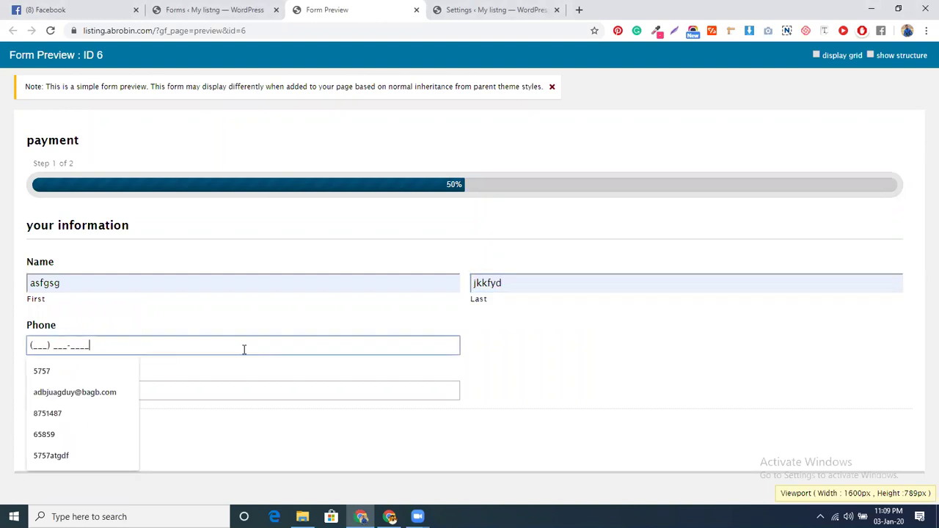
click(114, 373)
click(141, 347)
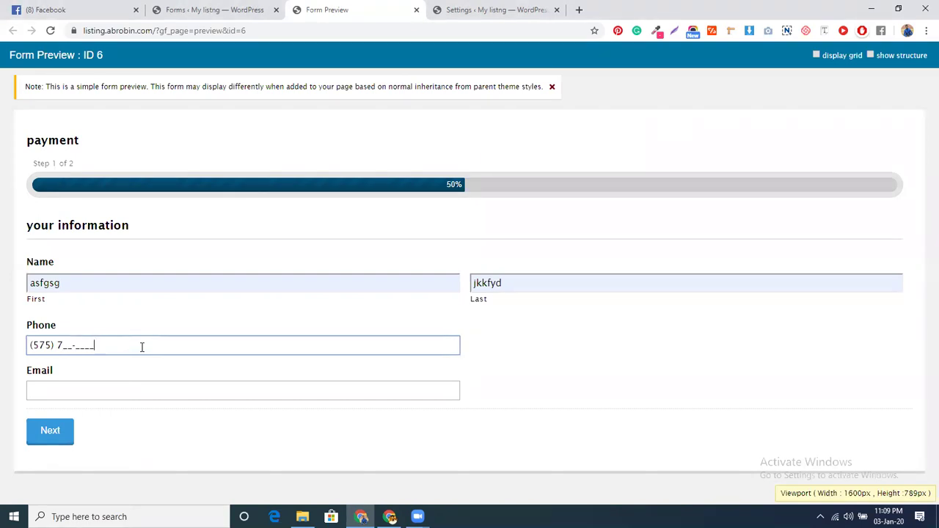
key(BackSpace)
key(BackSpace)
key(BackSpace)
key(BackSpace)
key(BackSpace)
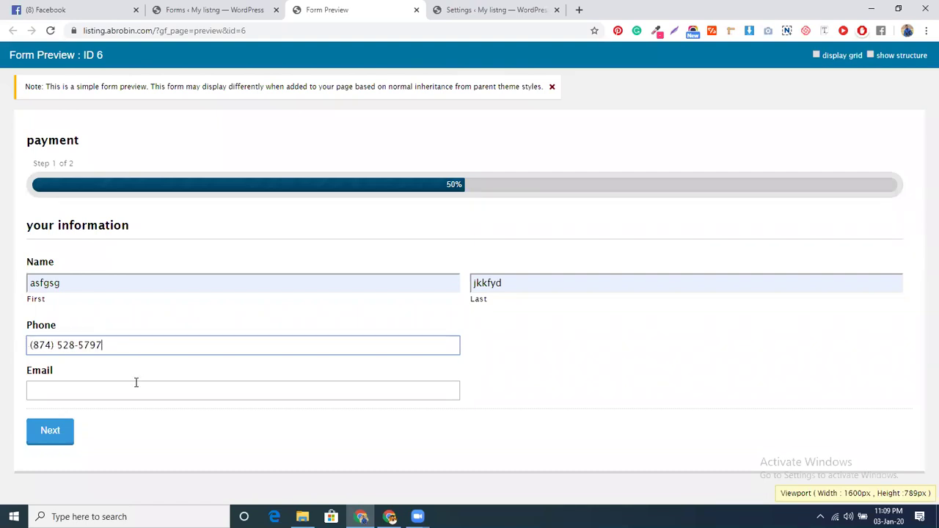
click(137, 387)
click(97, 415)
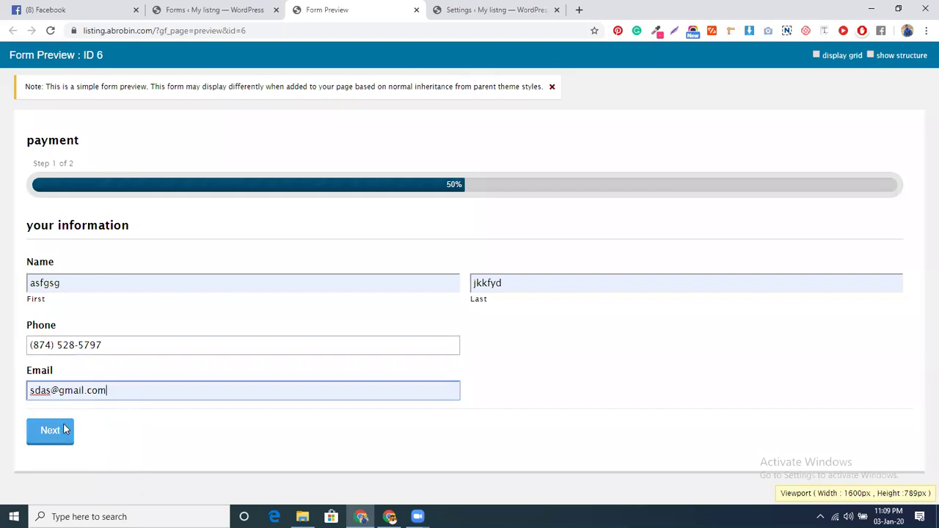
click(55, 432)
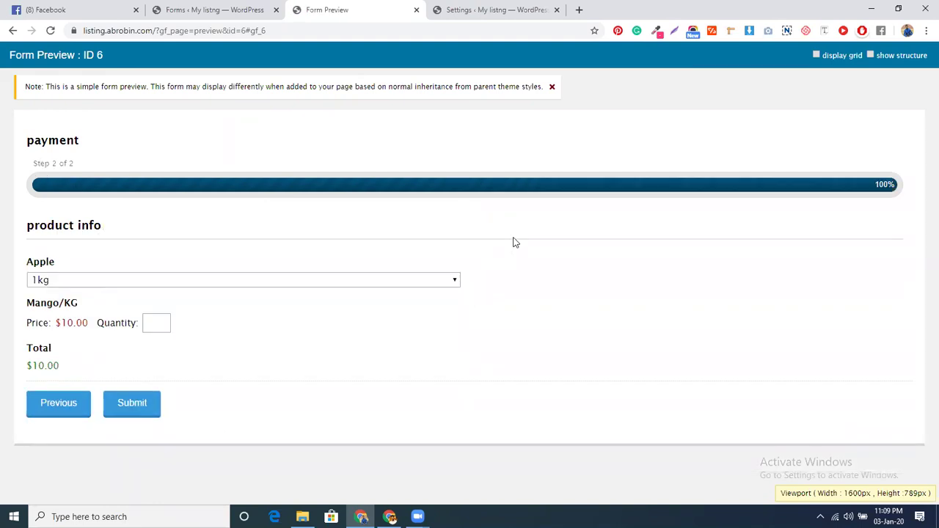
Choose Apple 2kg, enter a Mango/KG quantity of 3, and submit the test entry
click(131, 281)
click(115, 306)
click(147, 324)
text(3)
click(259, 339)
click(133, 405)
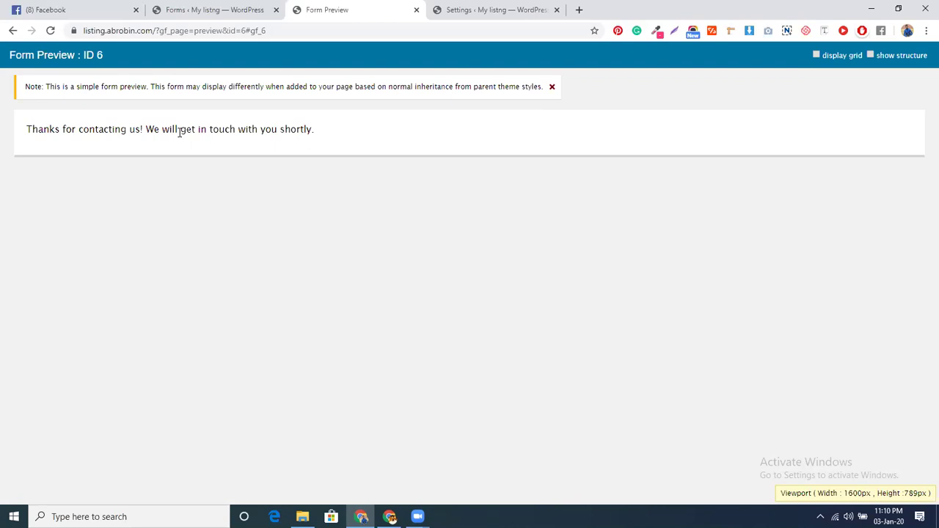
Open the payment form's PayPal settings and start a new PayPal feed
click(213, 10)
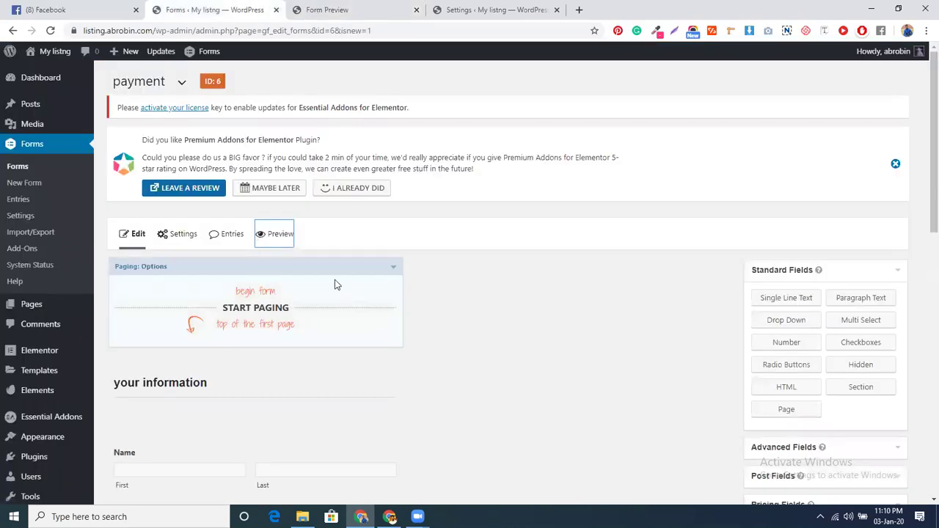
mouse_move(185, 240)
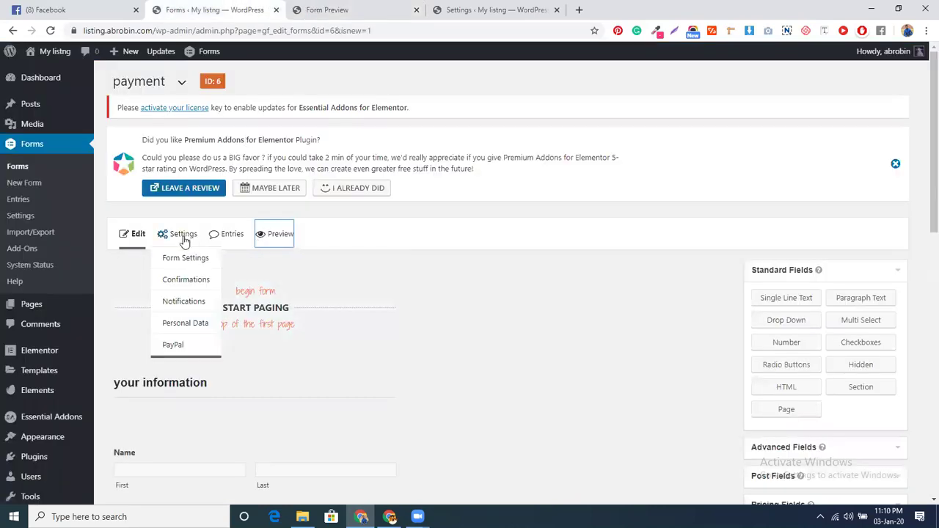
click(176, 344)
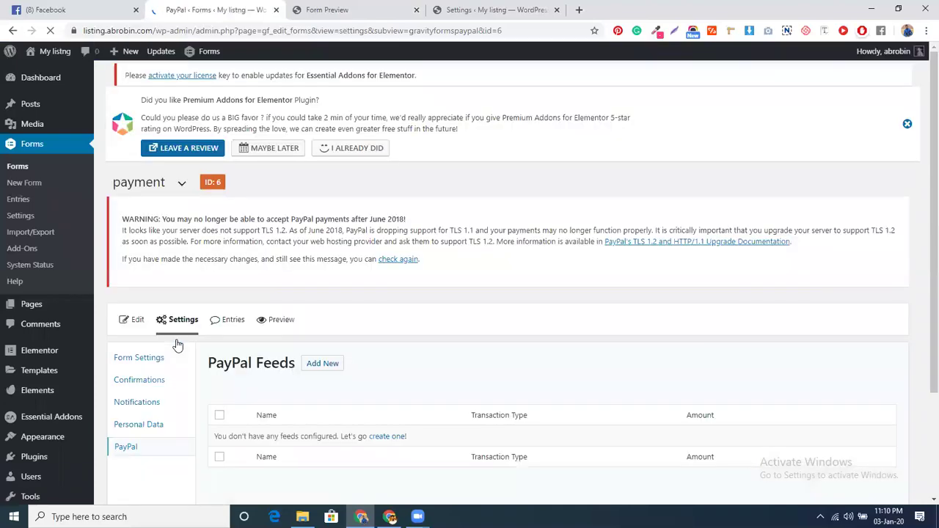
scroll(386, 386, down, 2)
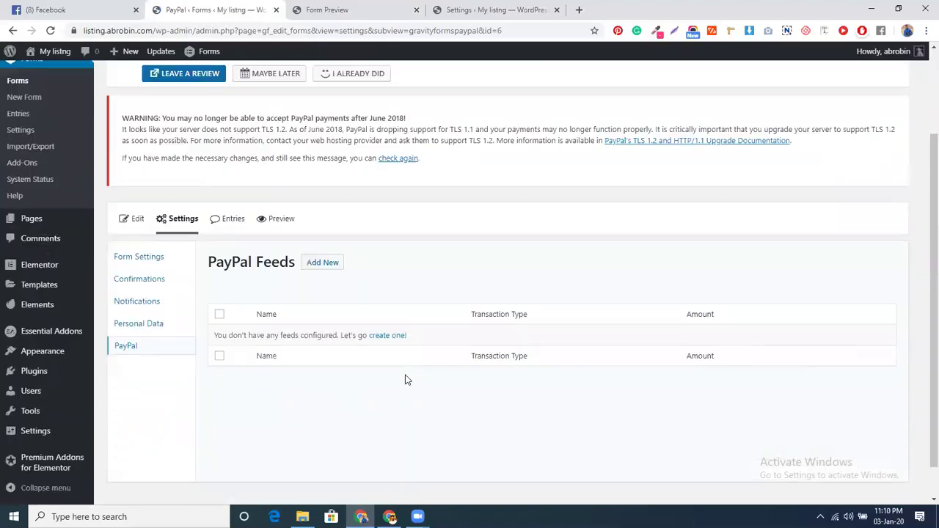
click(387, 334)
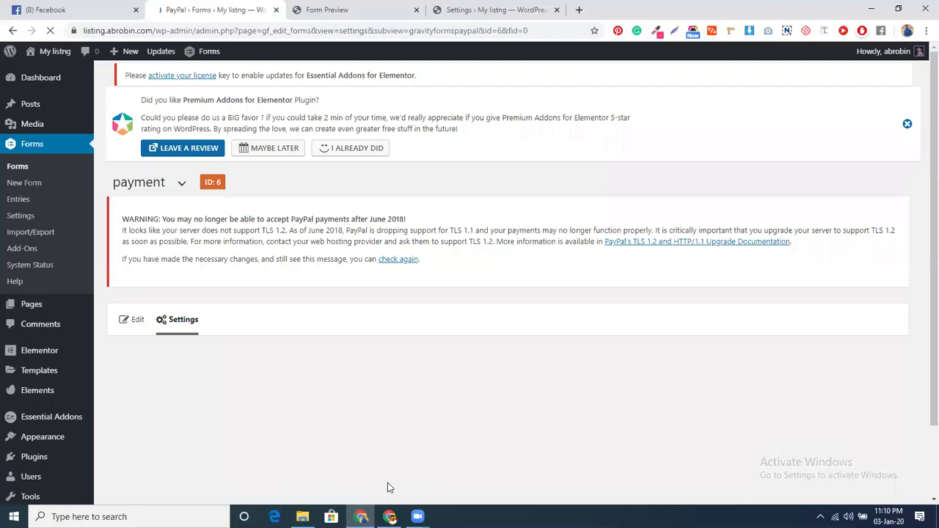
Fill the feed's PayPal account e-mail from autofill and set Transaction Type to Products and Services
scroll(385, 391, down, 3)
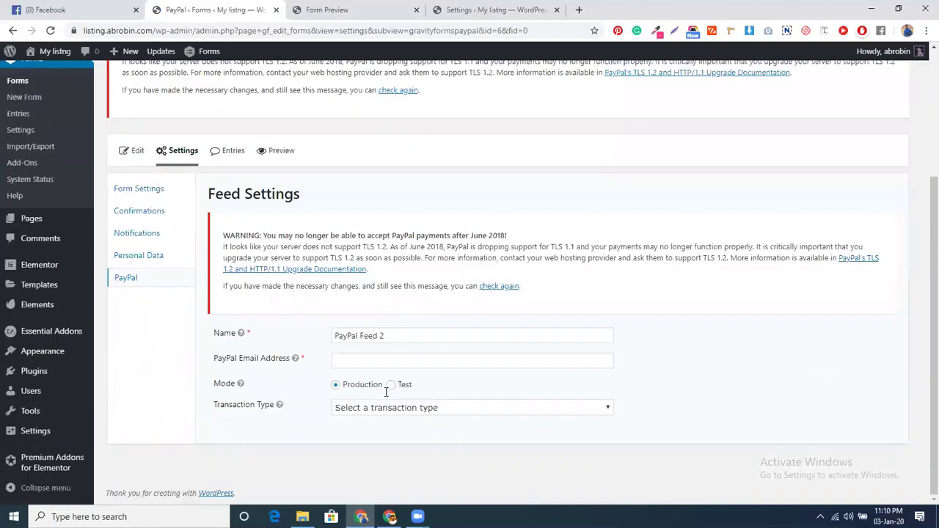
click(379, 358)
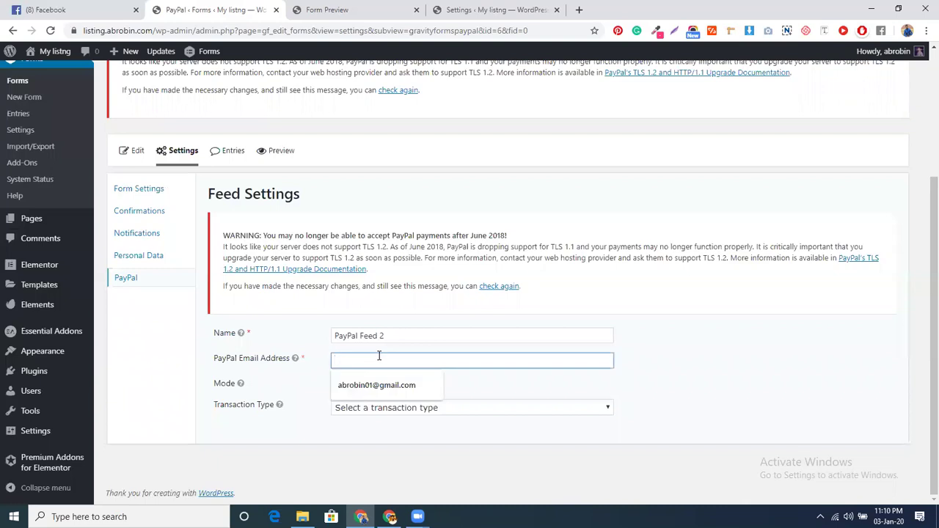
click(378, 385)
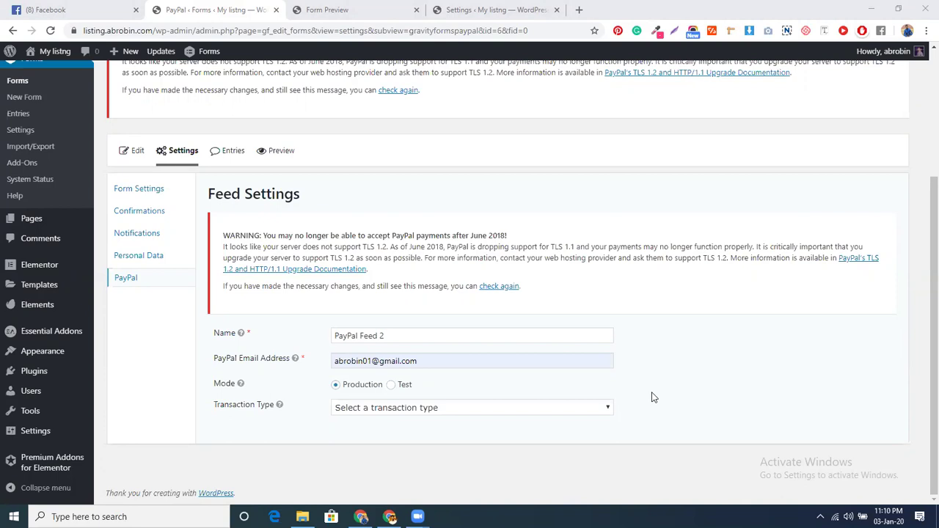
scroll(653, 397, up, 1)
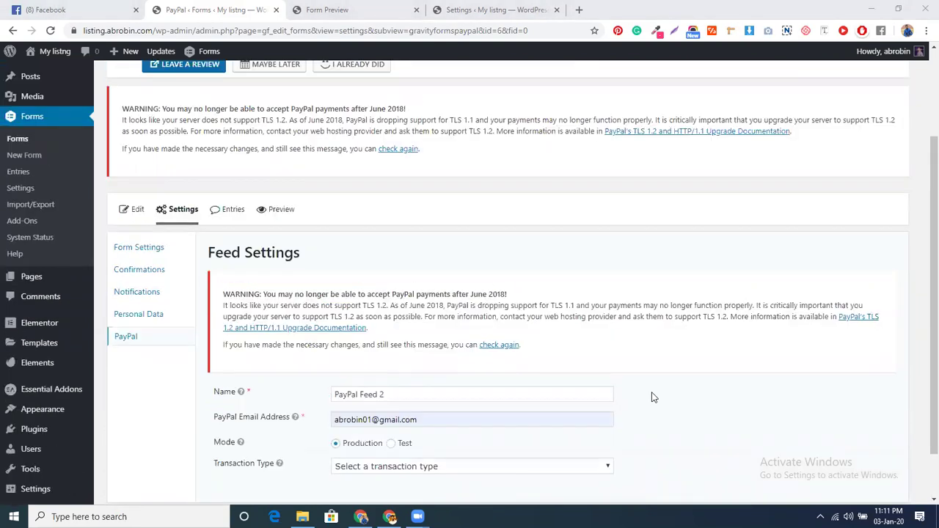
scroll(653, 397, down, 1)
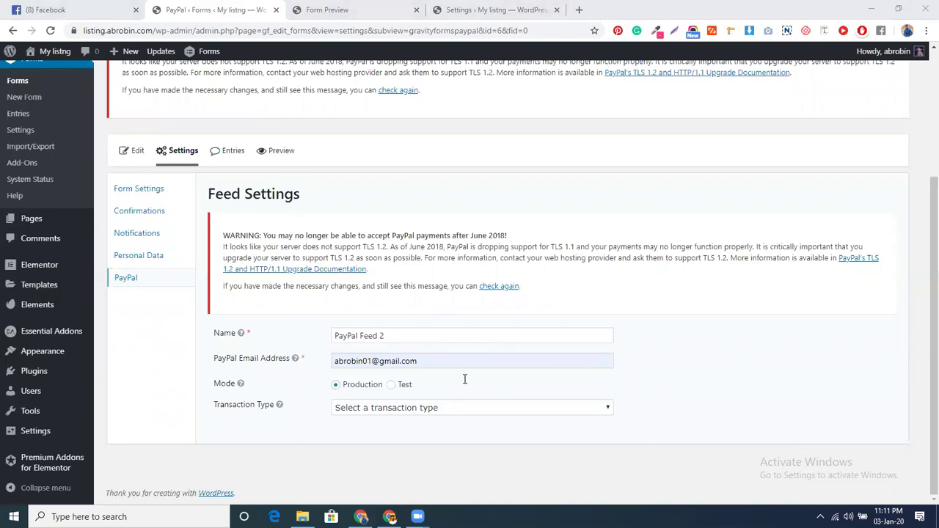
click(465, 406)
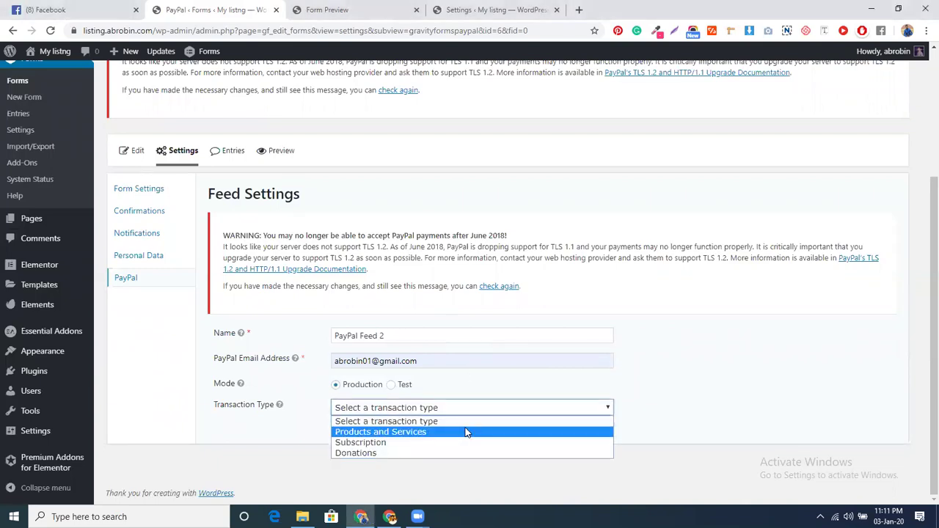
click(465, 432)
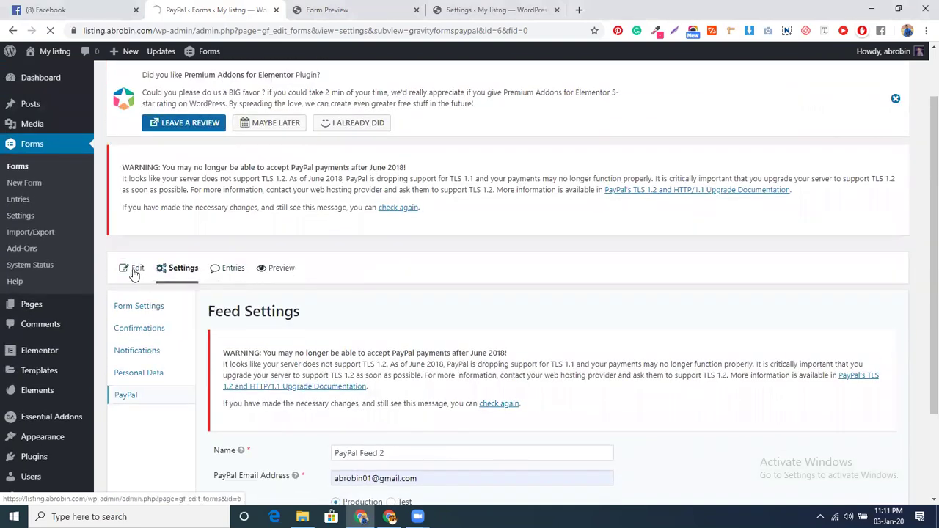
click(135, 271)
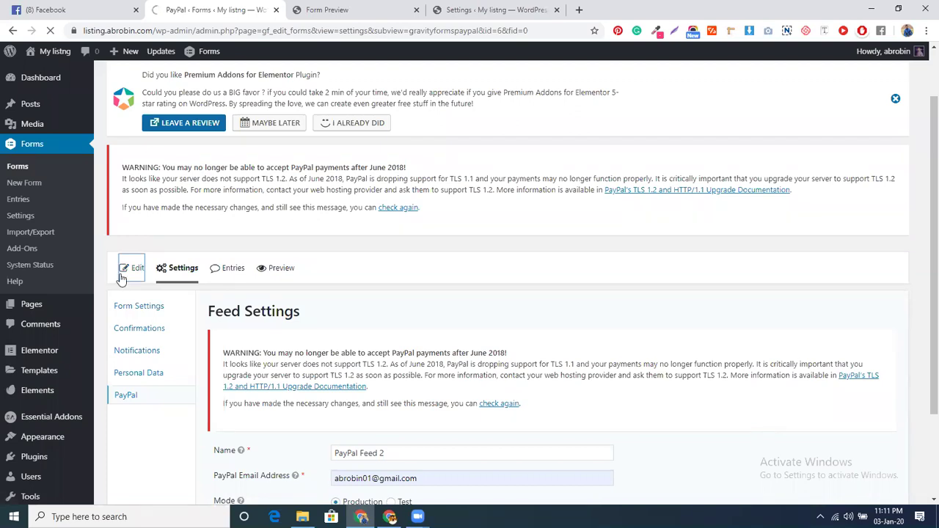
ctrl+click(20, 218)
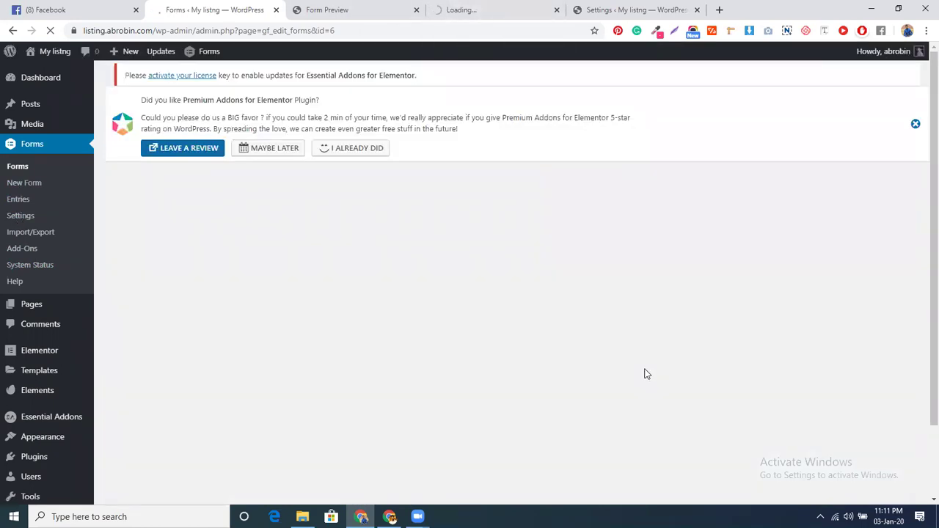
Update the payment form, look over the global PayPal add-on settings, then return to the form preview
scroll(783, 360, down, 4)
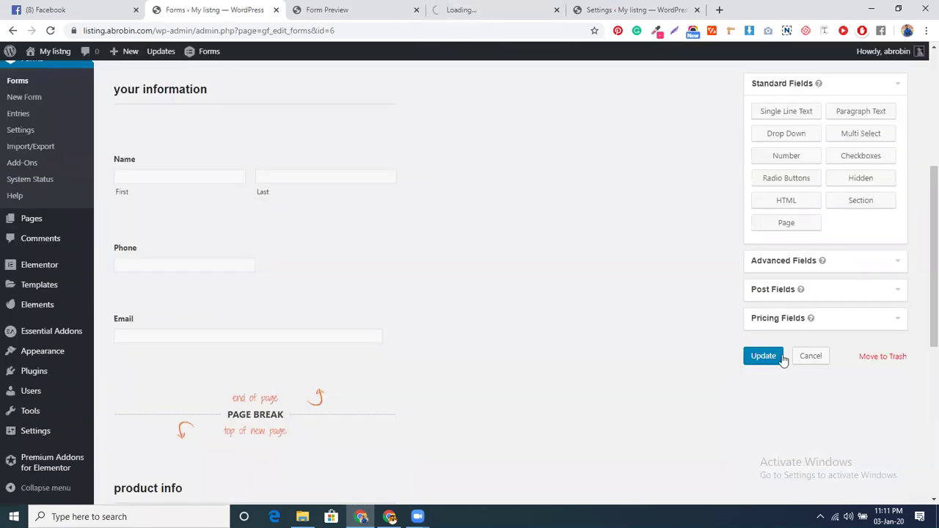
click(770, 356)
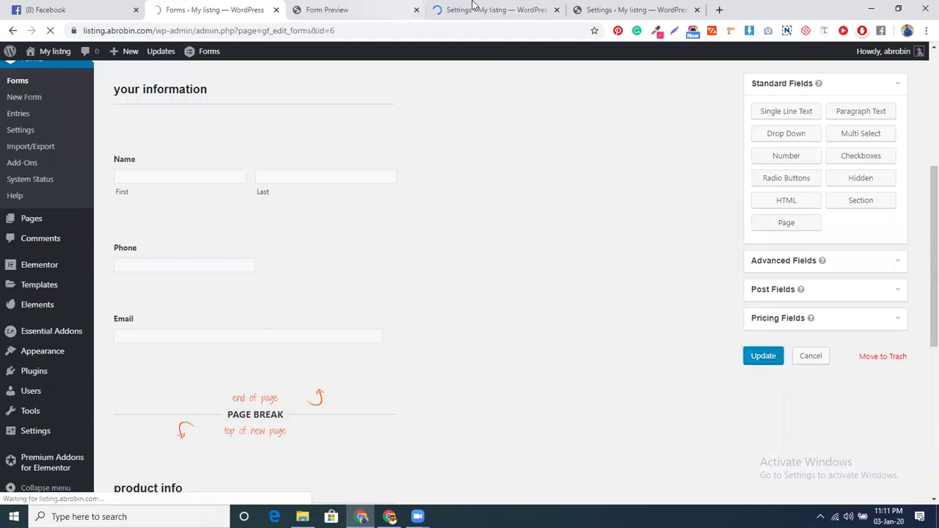
click(473, 7)
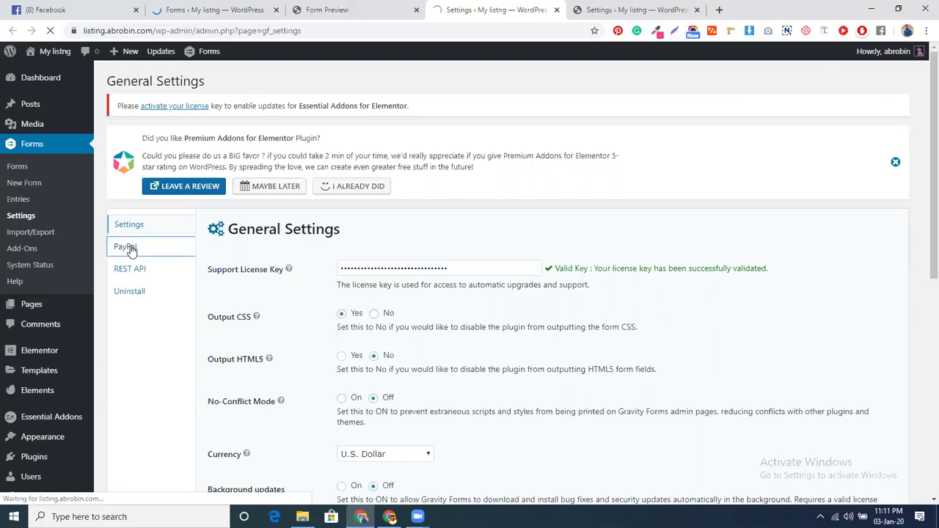
click(126, 247)
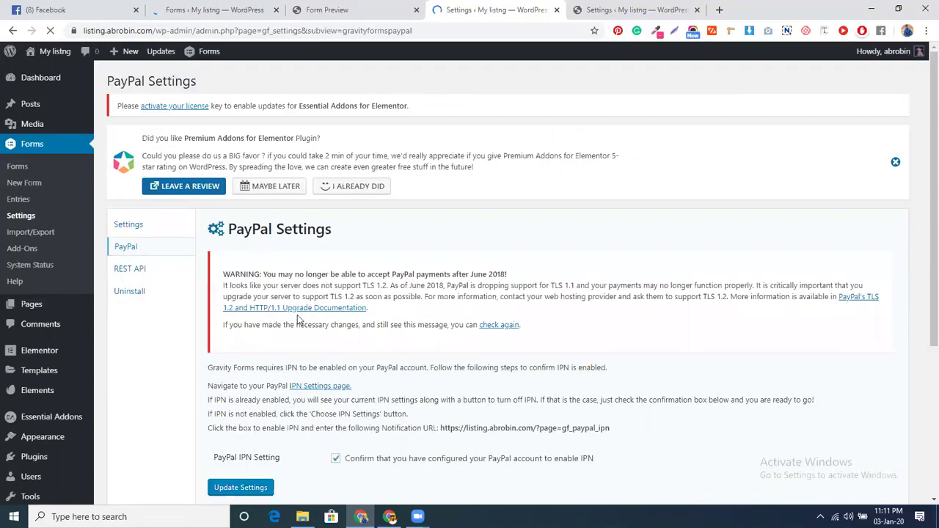
scroll(371, 279, down, 3)
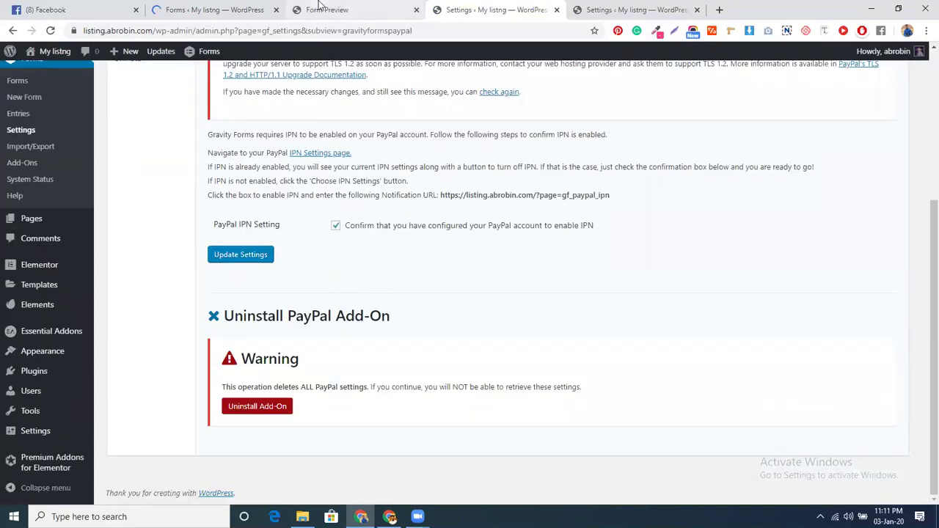
click(278, 6)
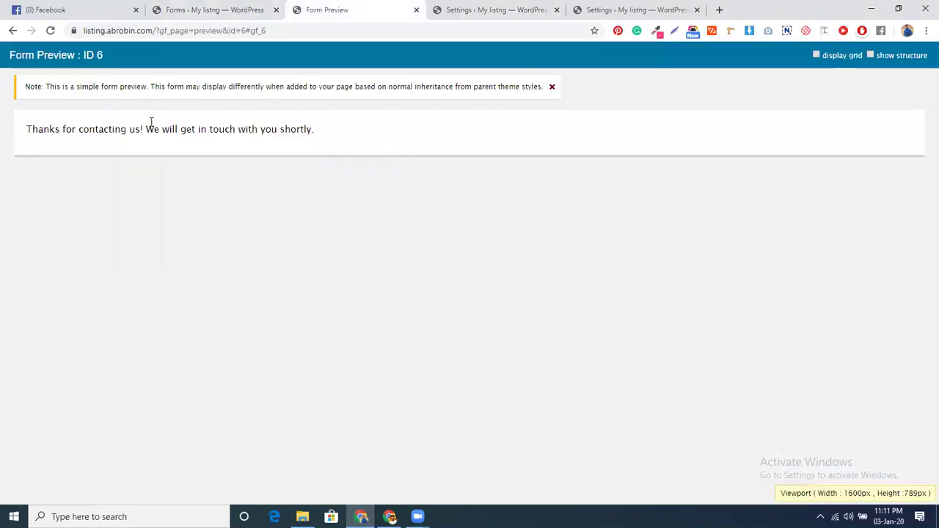
Open the Gravity Forms forms list in a new tab, showing payment (ID 6) with 1 entry
click(13, 30)
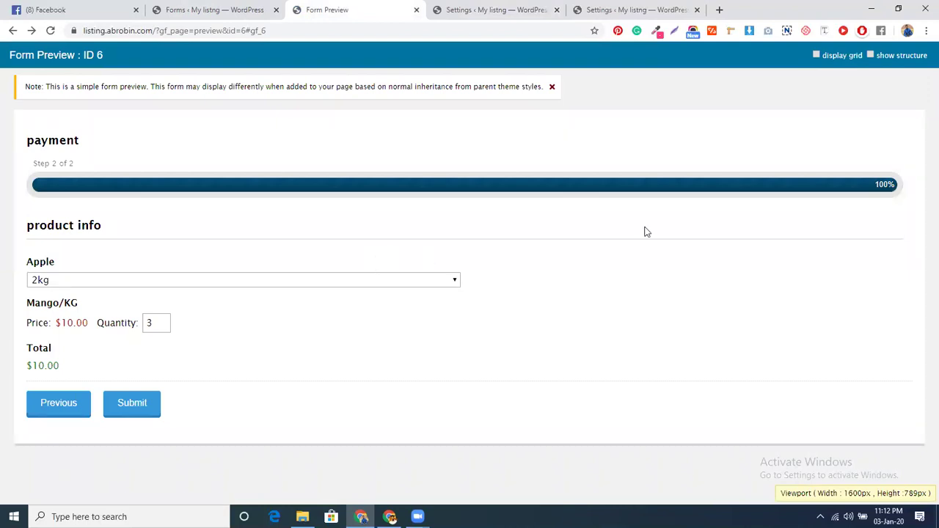
click(211, 9)
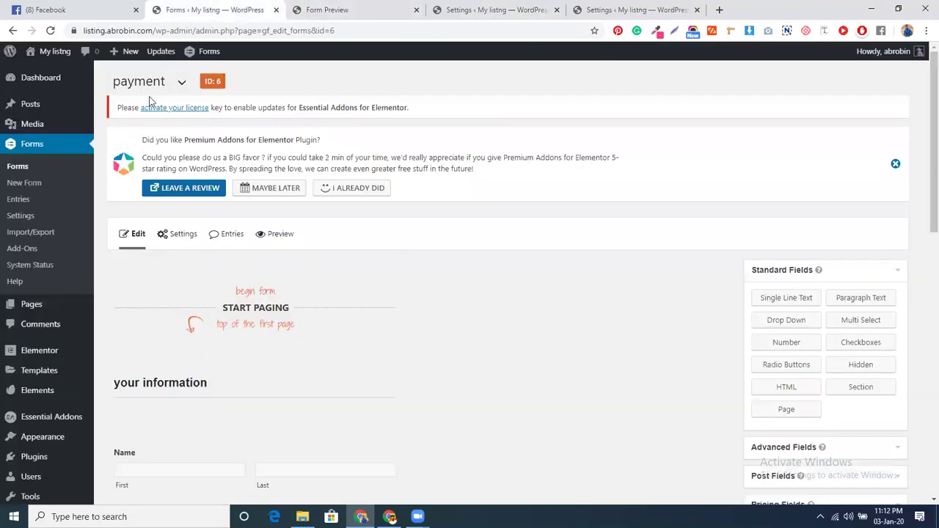
middle_click(18, 168)
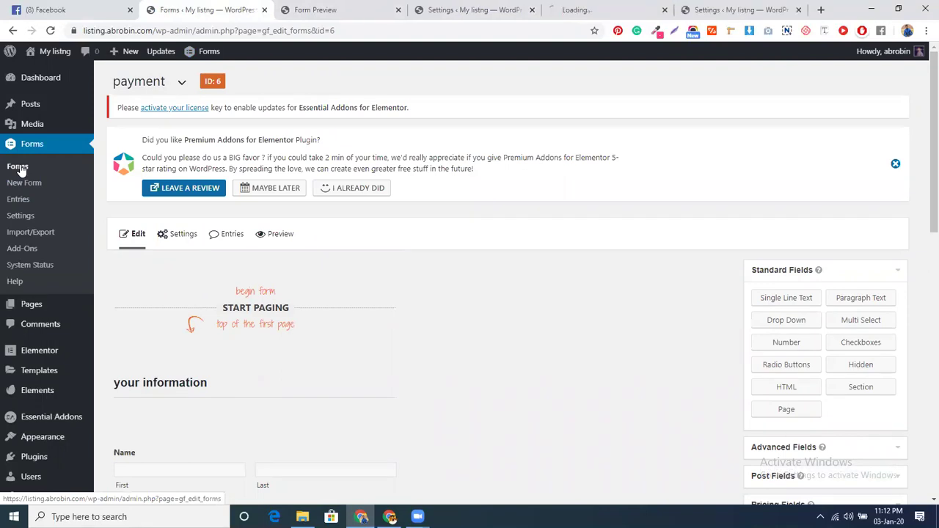
click(590, 9)
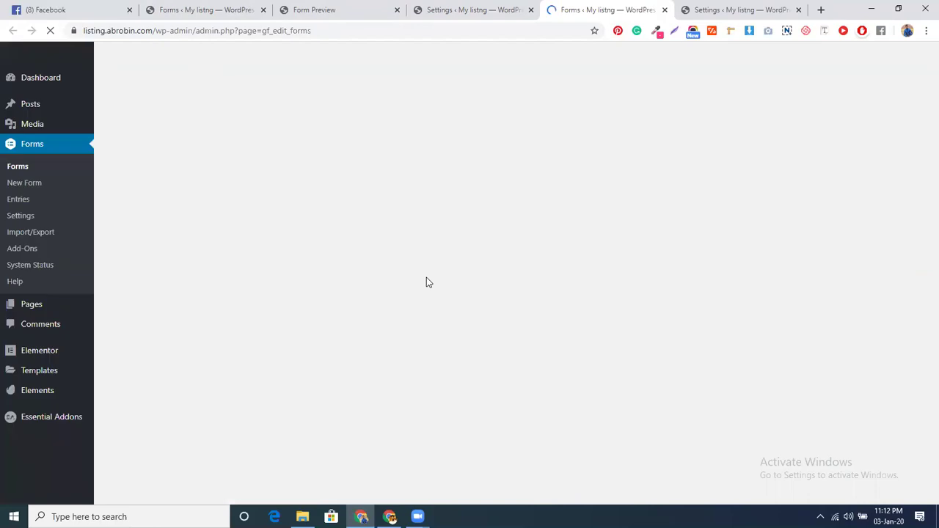
scroll(447, 286, down, 1)
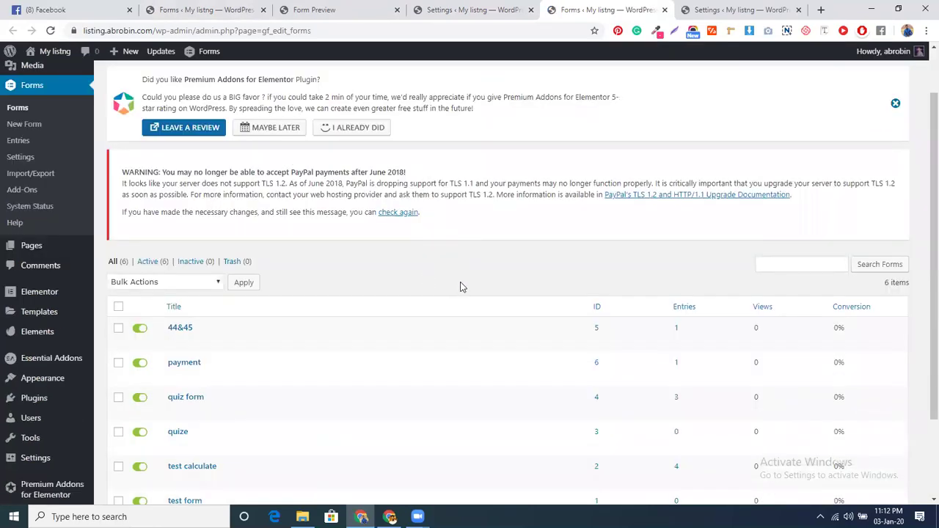
mouse_move(628, 325)
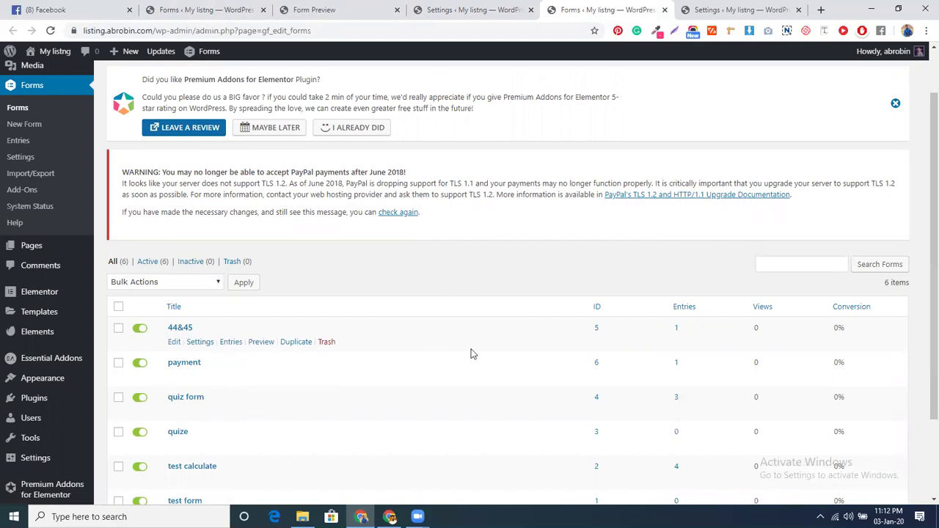
scroll(473, 354, down, 3)
scroll(473, 354, up, 3)
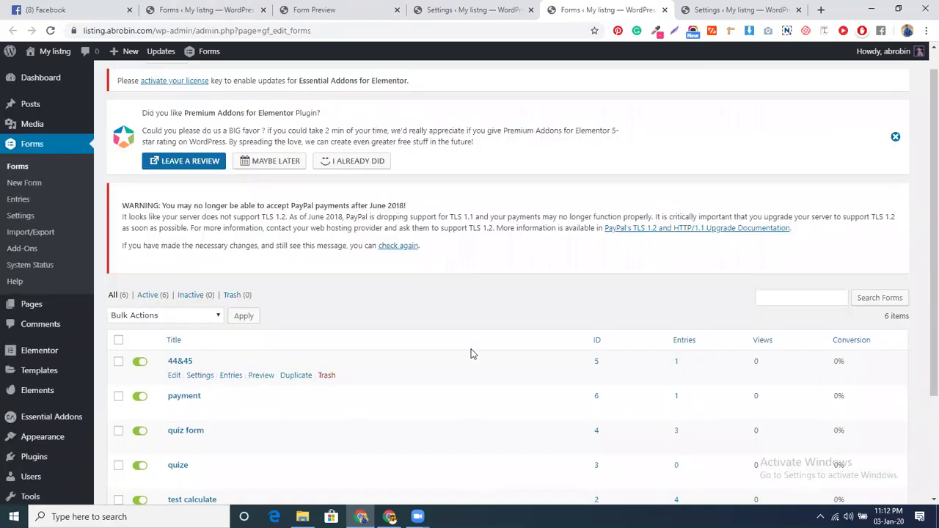
scroll(473, 354, up, 1)
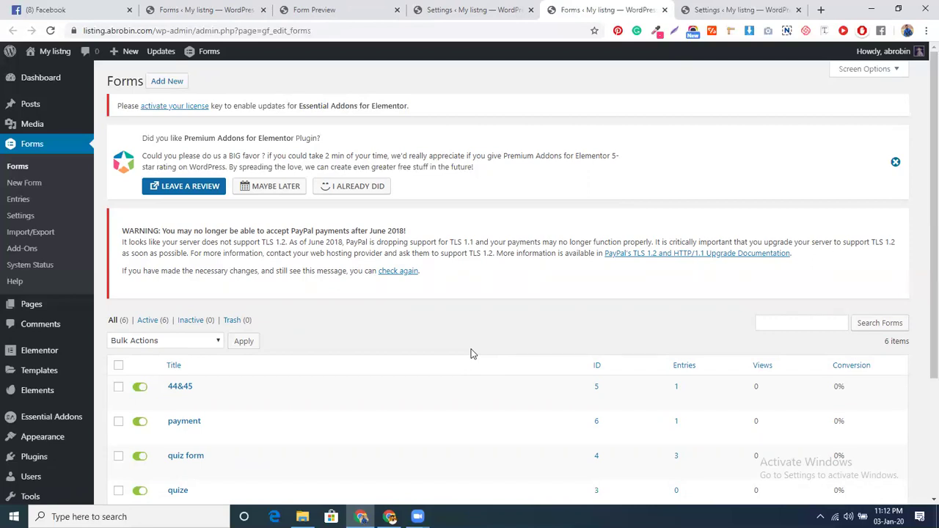
Rearrange the browser windows so the PayPal add-on settings sit beside the forms list
click(442, 6)
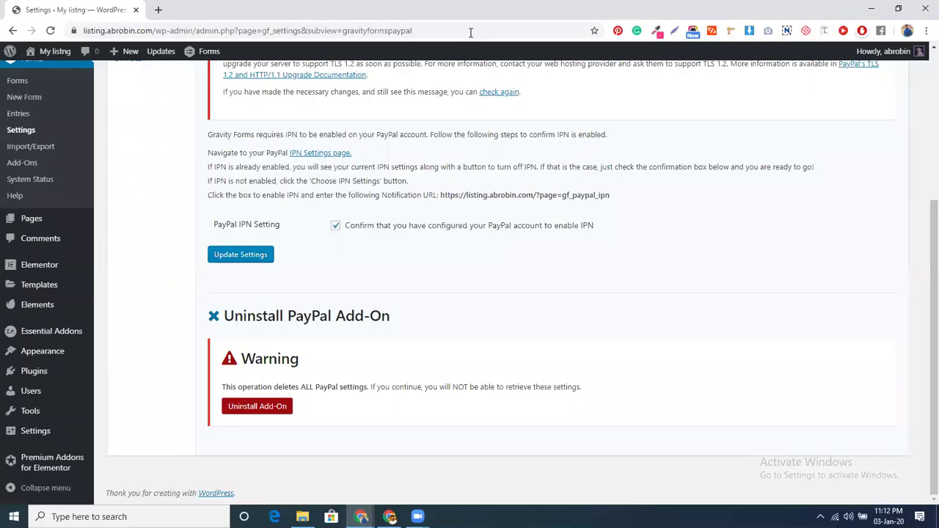
double_click(559, 9)
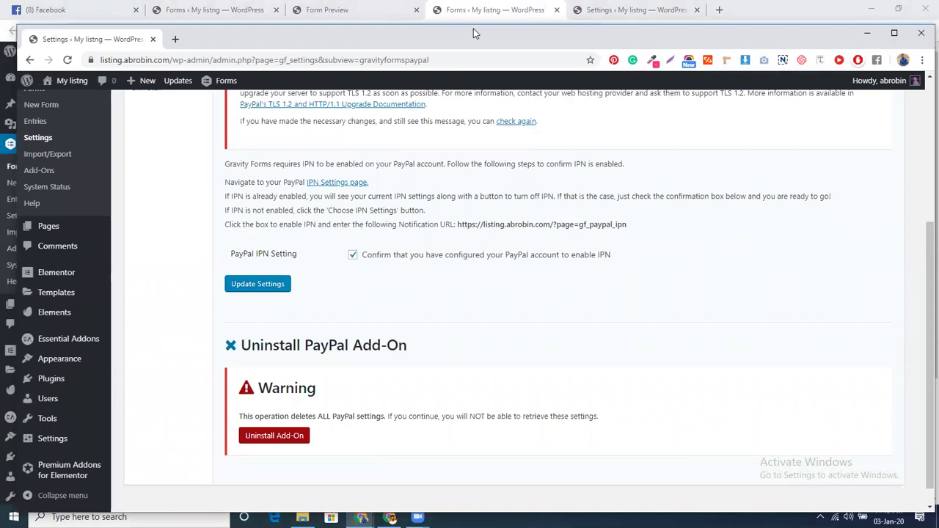
drag(473, 28, 430, 7)
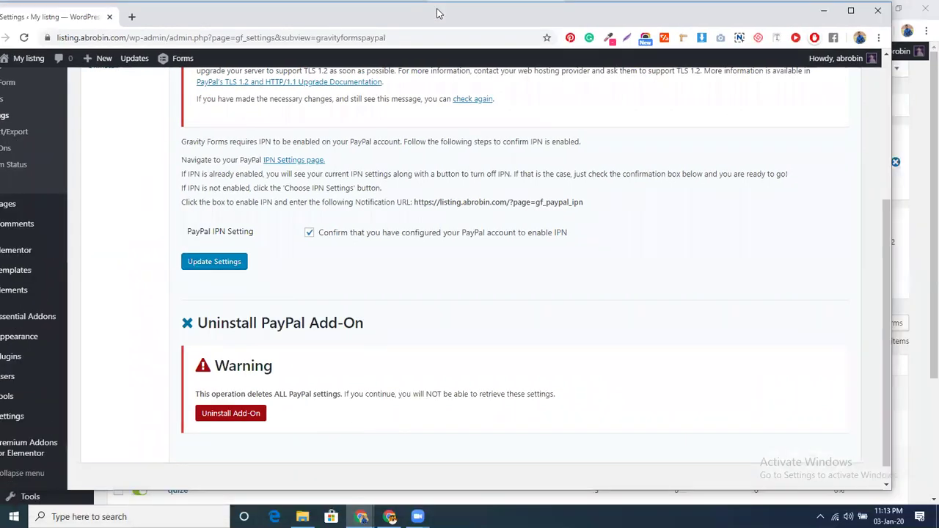
scroll(475, 258, up, 3)
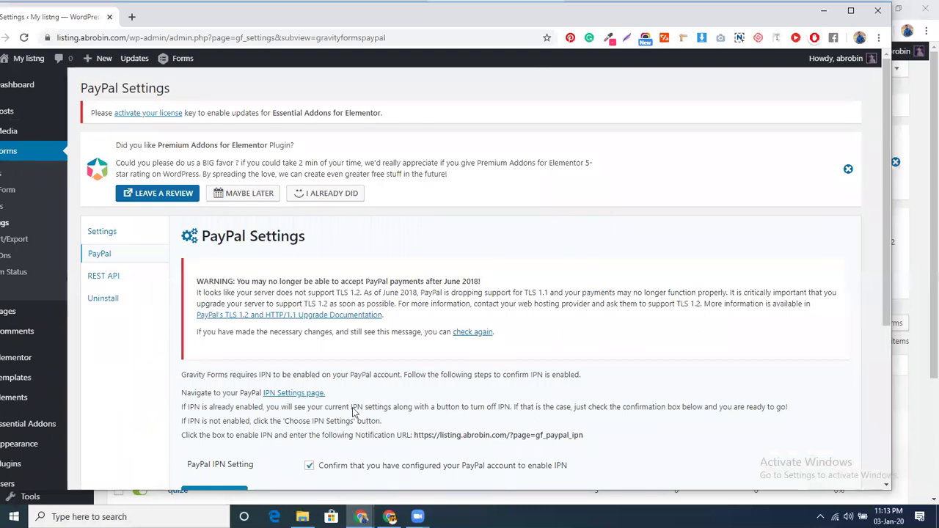
click(363, 493)
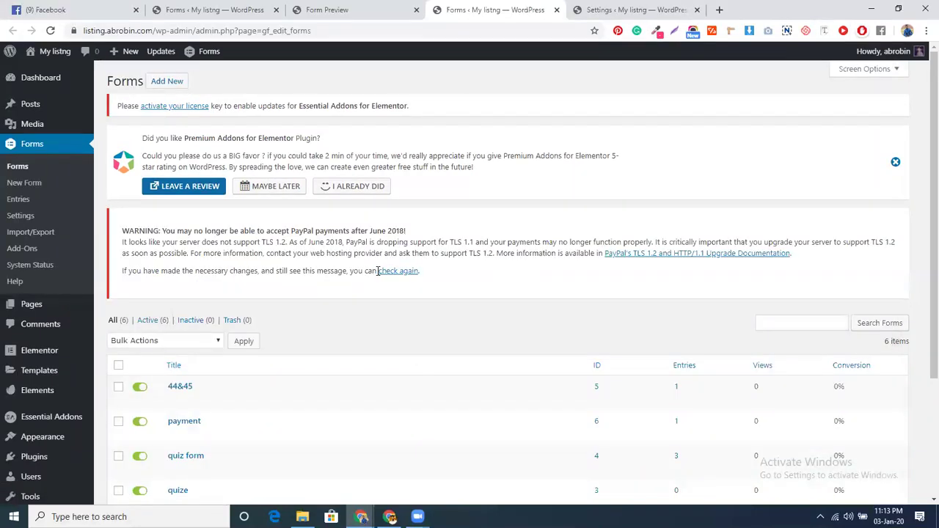
Reload the payment form preview, confirming the data resend
click(350, 9)
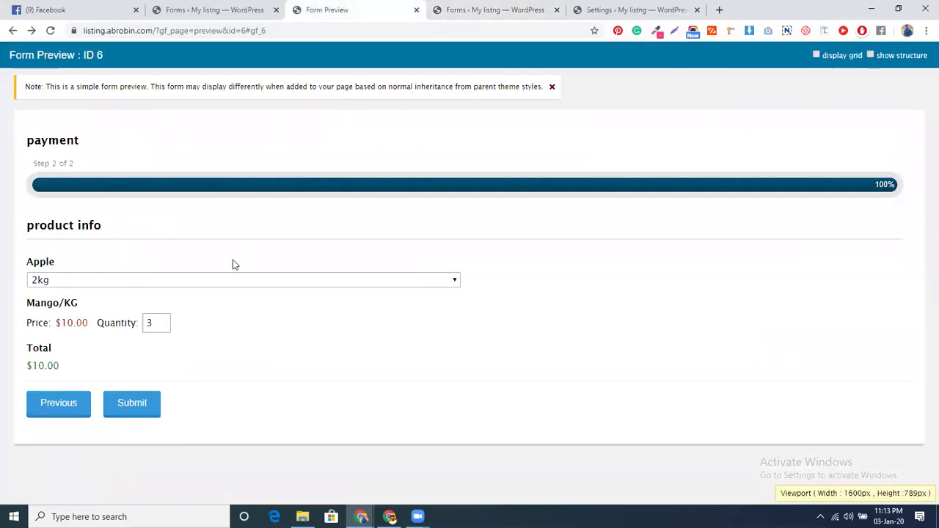
click(50, 30)
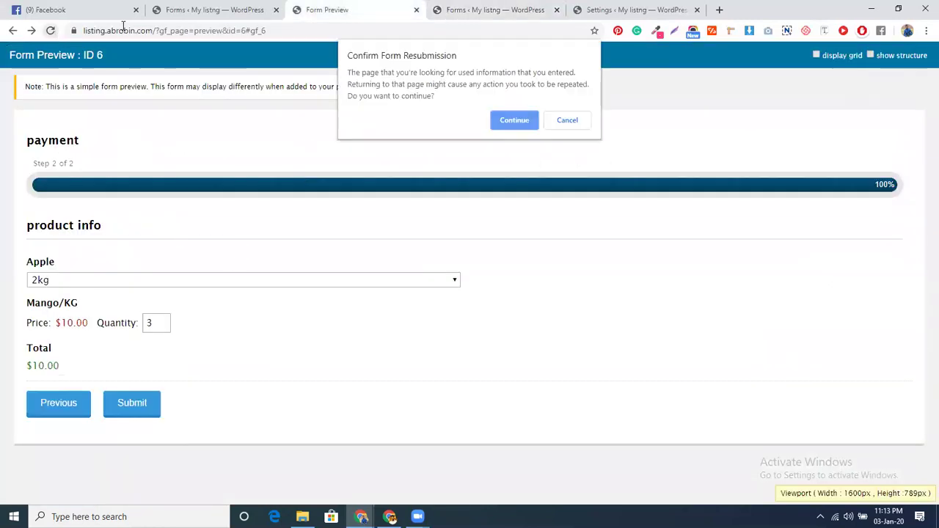
click(500, 119)
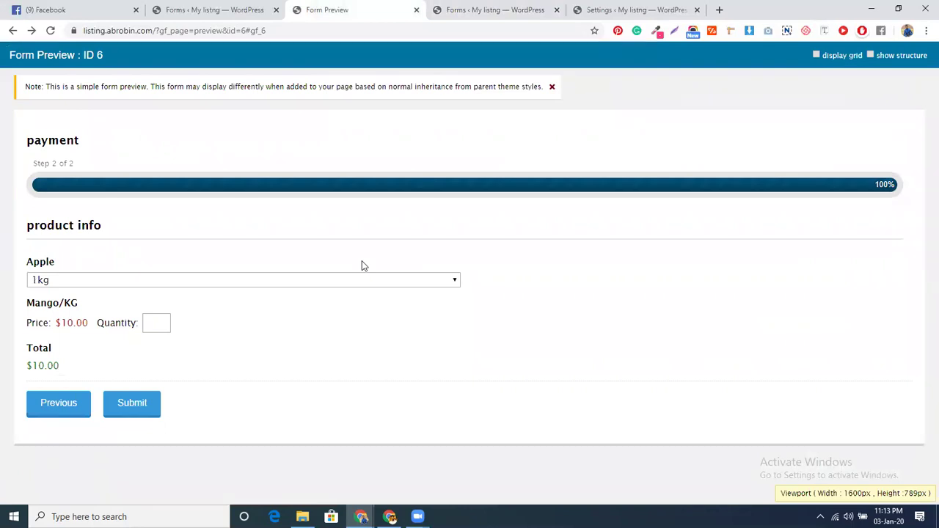
click(48, 31)
click(516, 123)
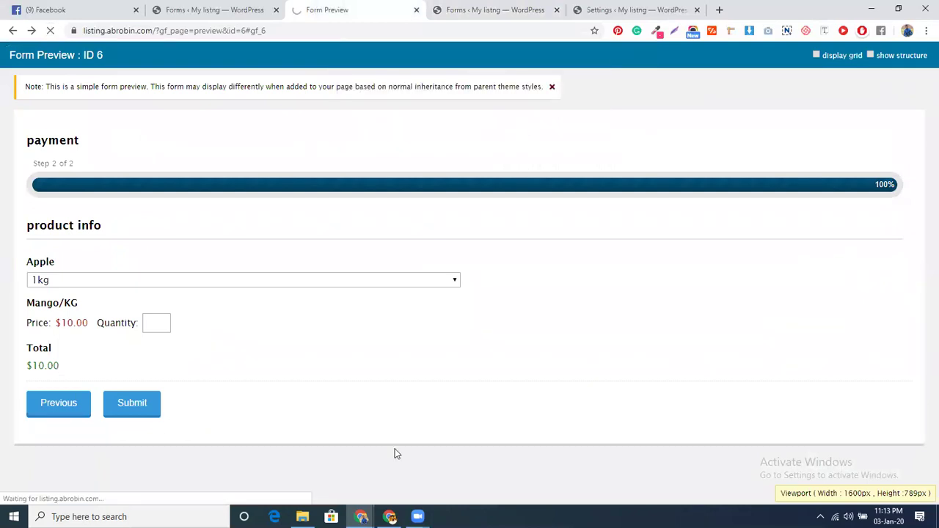
scroll(426, 275, down, 5)
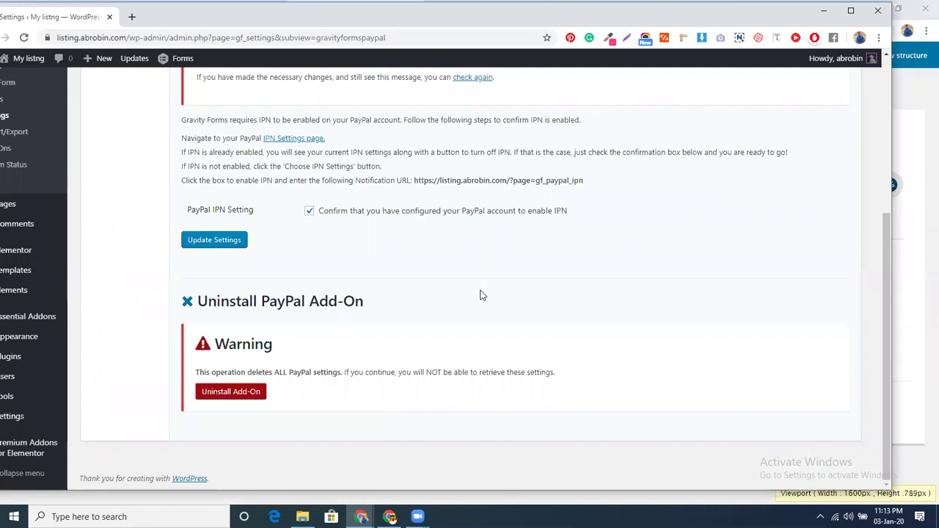
scroll(480, 294, up, 5)
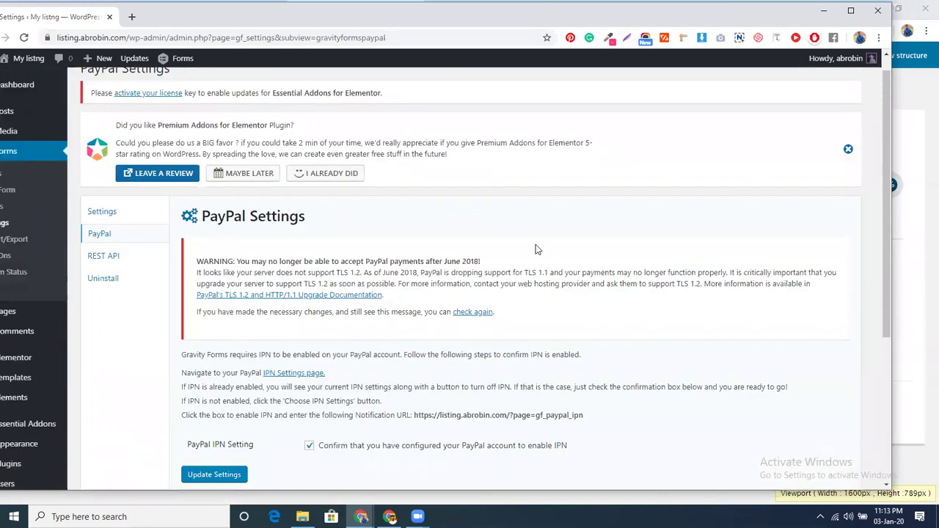
Close the separate PayPal settings window and launch a fresh preview from the form editor
click(877, 10)
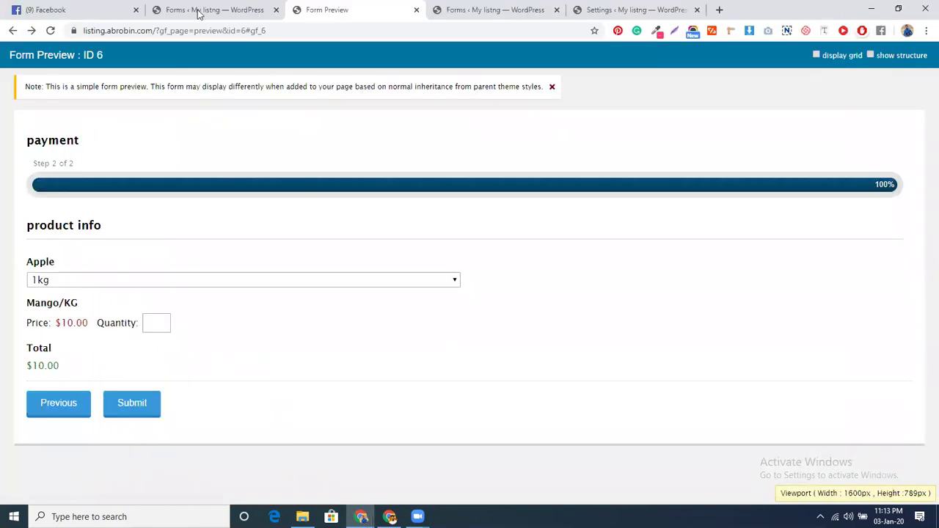
click(201, 11)
click(284, 234)
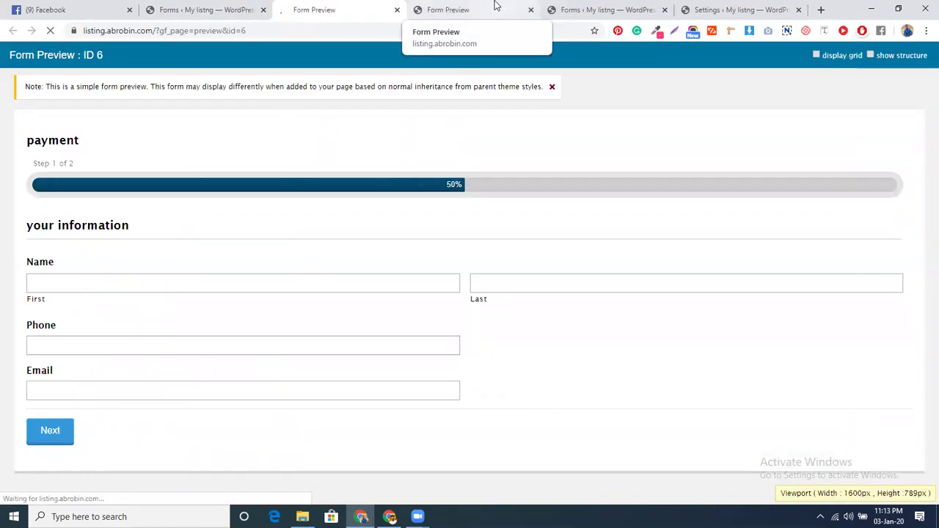
Fill in first name, last name, phone and email from saved suggestions, then go to the product page
click(140, 283)
click(101, 306)
click(536, 282)
click(493, 315)
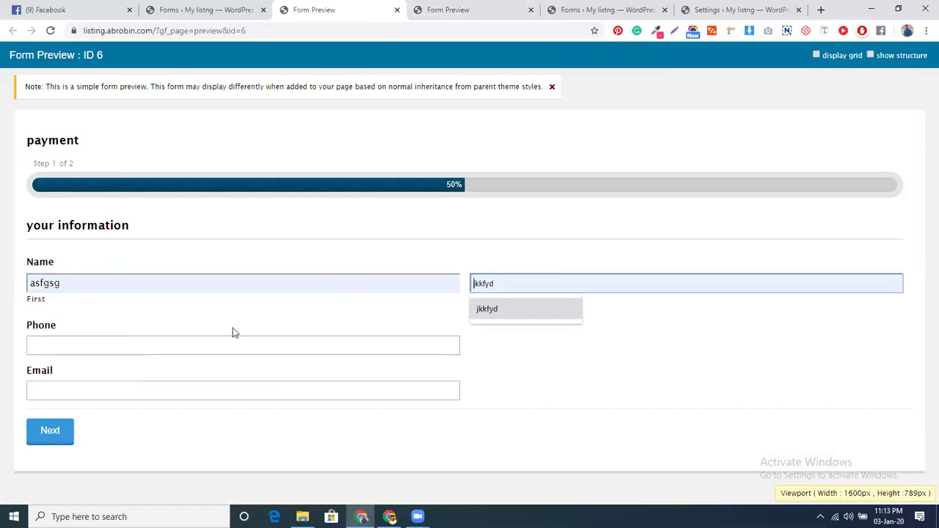
click(187, 345)
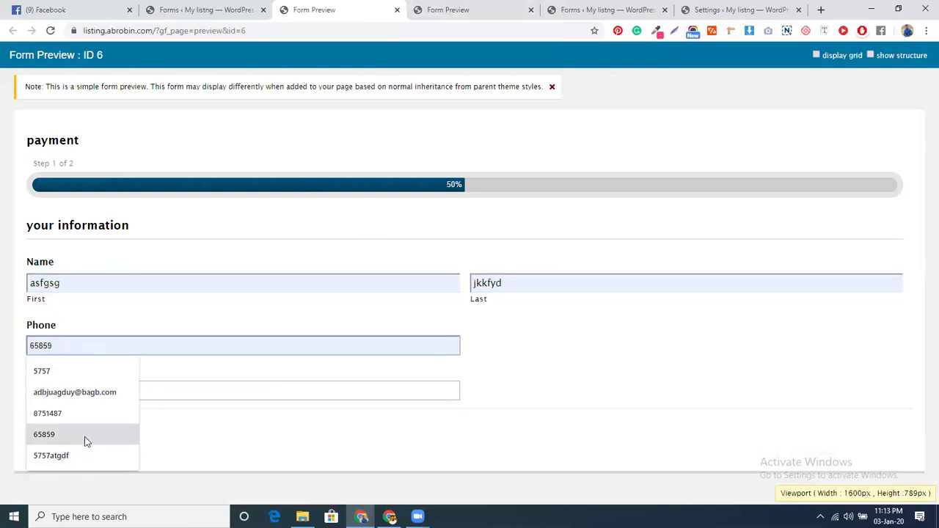
click(88, 420)
text(467)
click(105, 389)
click(81, 415)
click(64, 433)
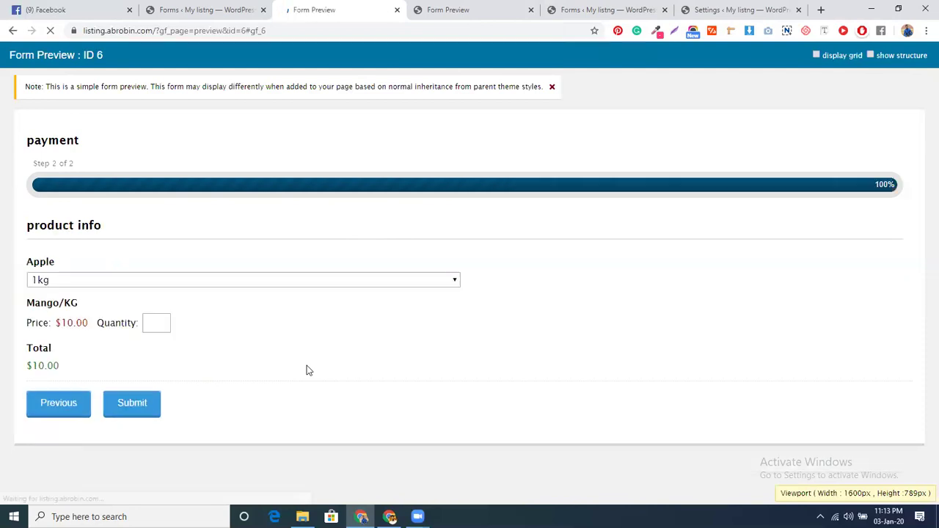
Set the Mango/KG quantity to 3 ($40.00 total) and submit the test entry
click(156, 324)
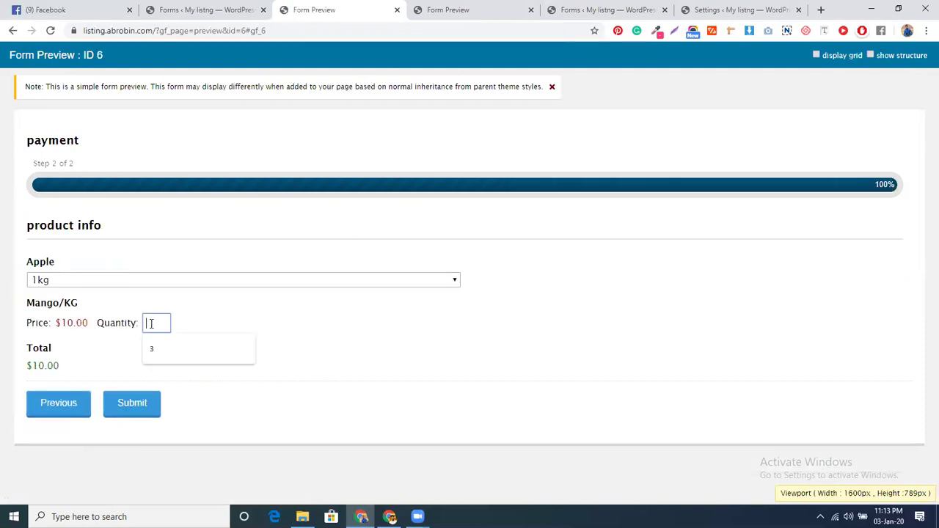
click(154, 345)
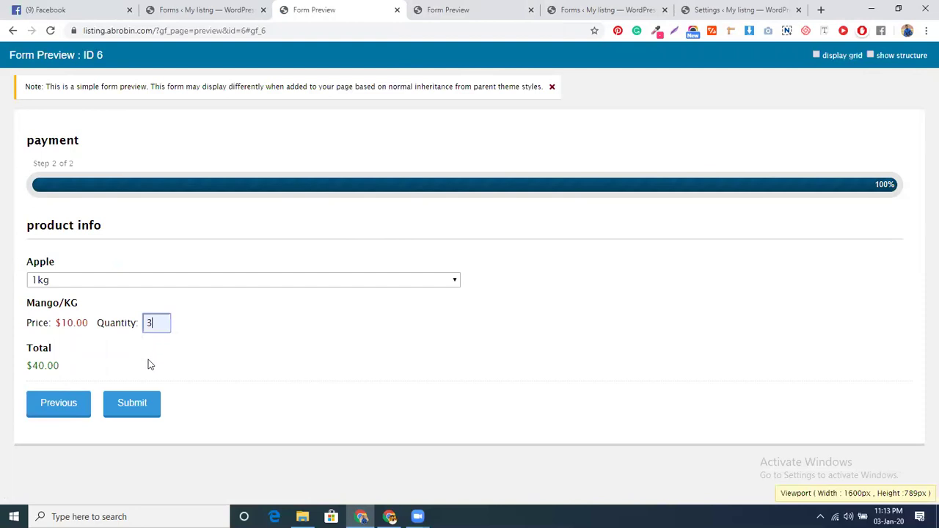
click(140, 402)
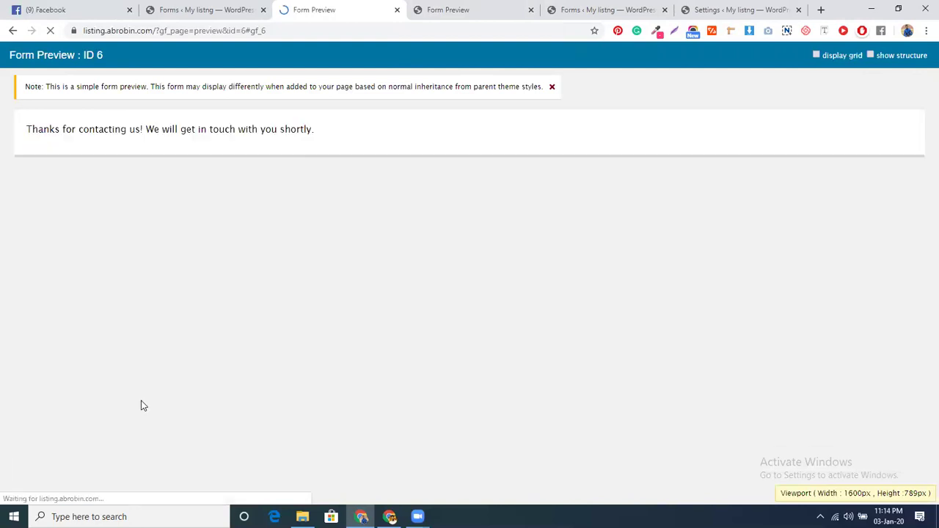
click(200, 10)
Open the payment form's Form Settings and go to its PayPal feeds page
mouse_move(173, 239)
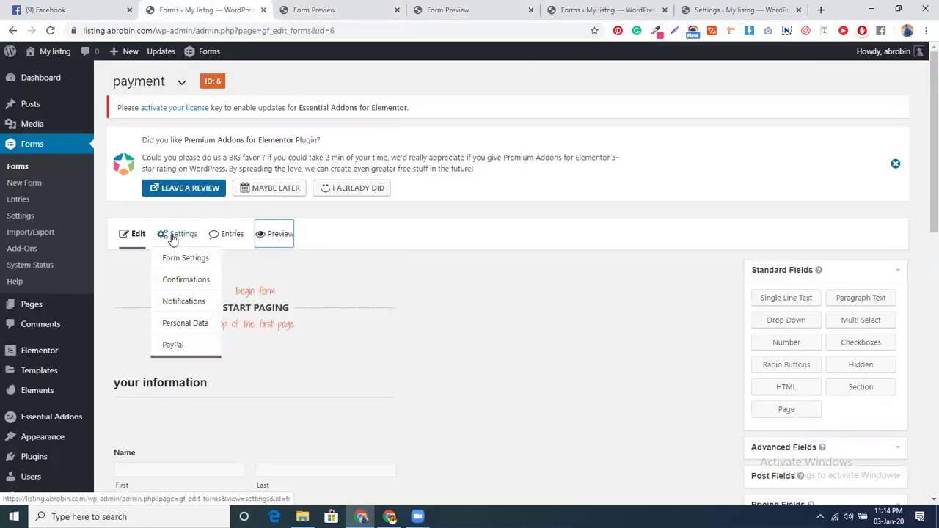
click(176, 260)
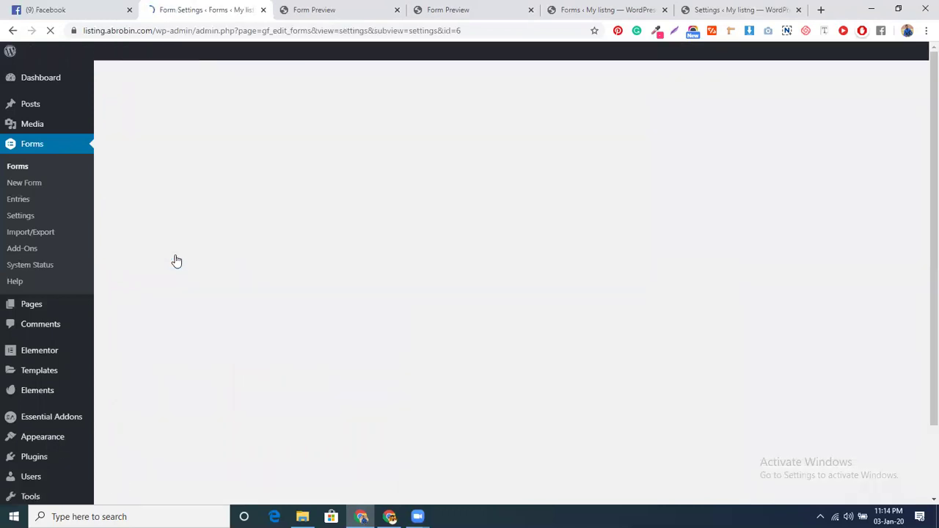
scroll(226, 369, down, 1)
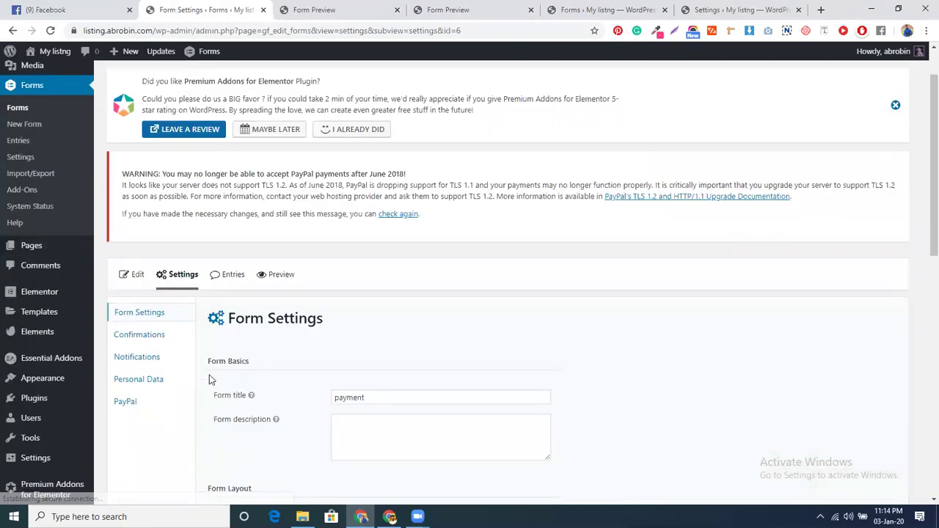
scroll(314, 387, down, 1)
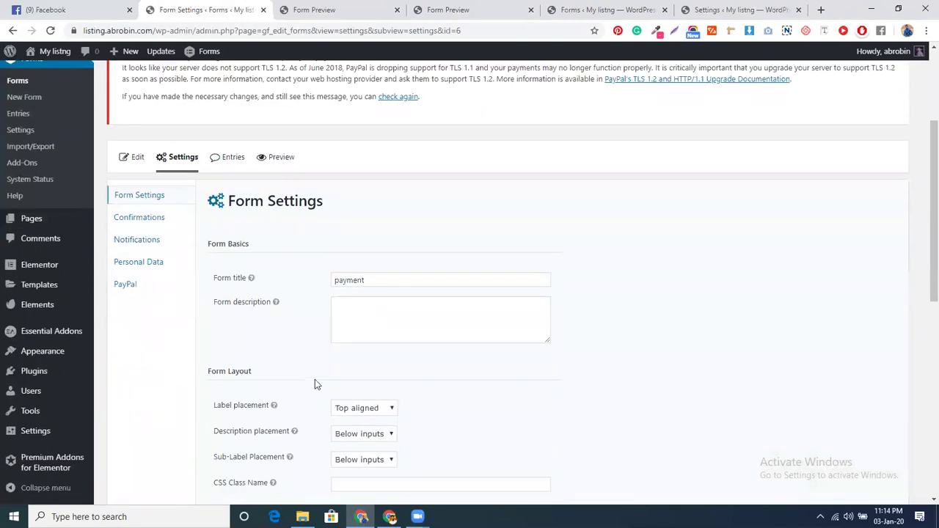
scroll(308, 305, down, 7)
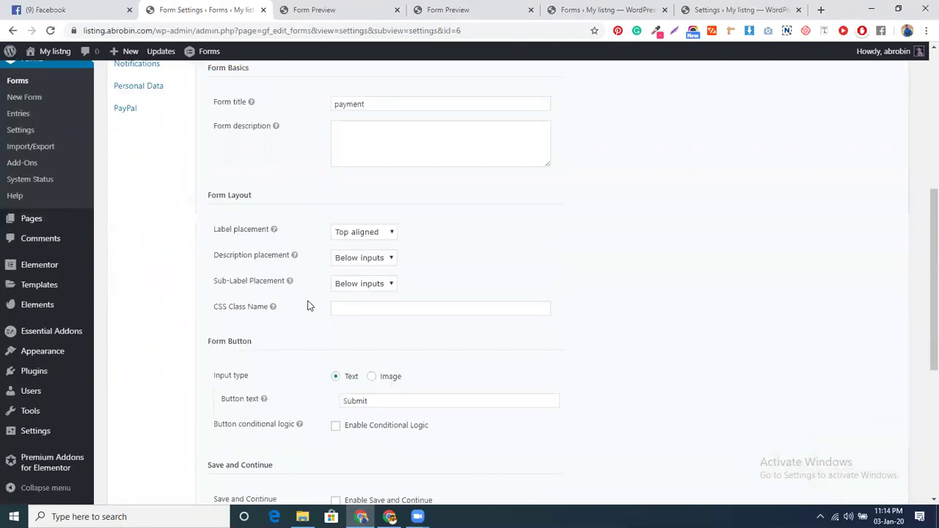
scroll(308, 305, up, 10)
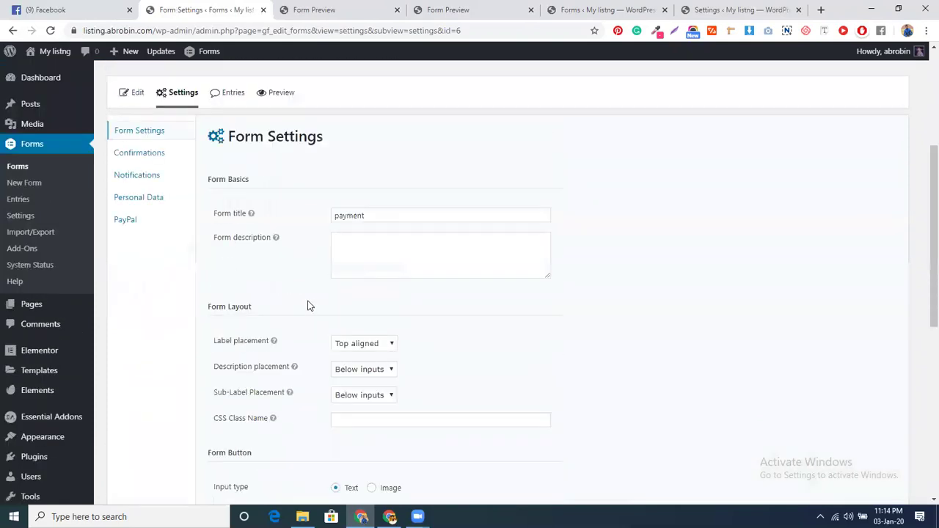
click(135, 323)
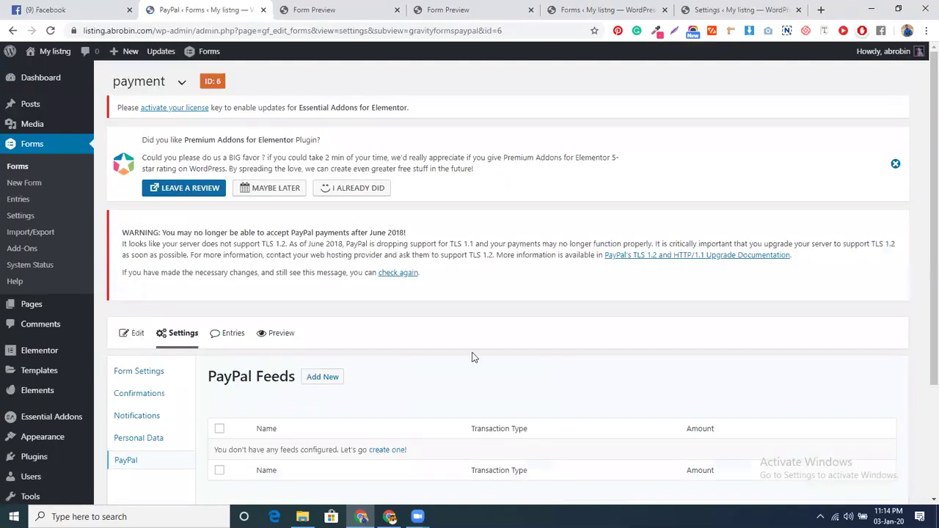
Start a new PayPal feed and enter the PayPal account e-mail address
scroll(473, 357, down, 2)
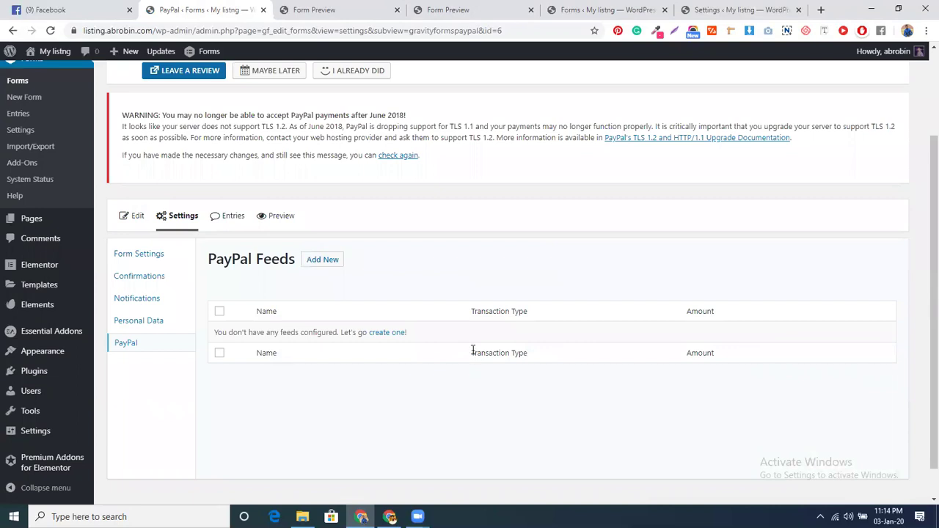
click(322, 259)
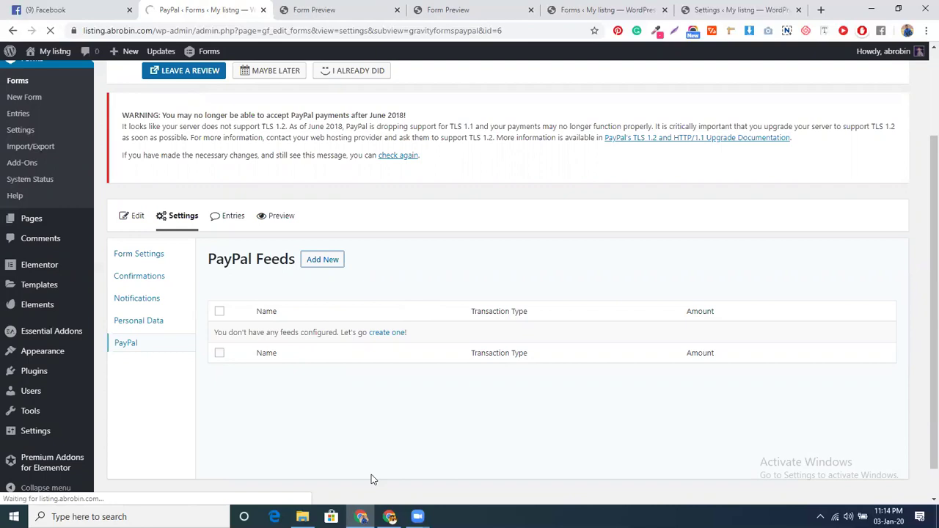
scroll(378, 396, down, 3)
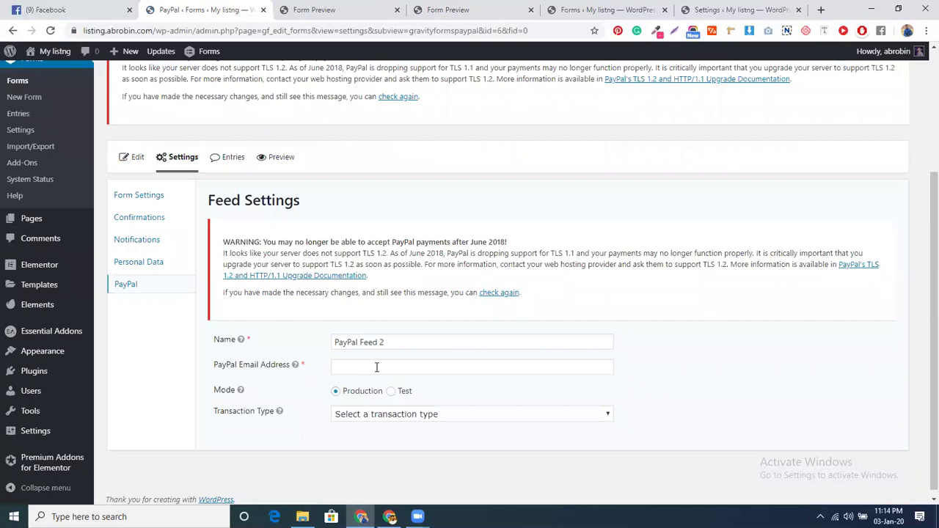
click(376, 367)
click(376, 394)
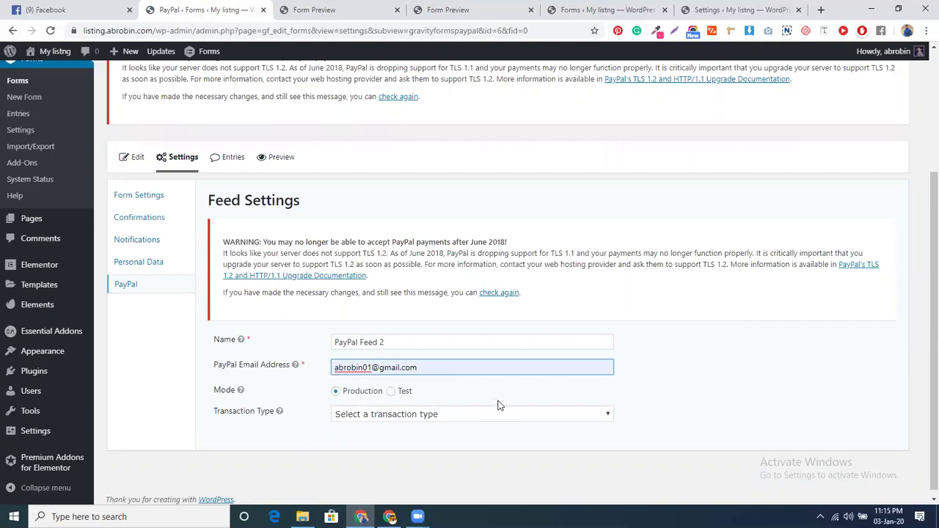
Select Test mode for the feed and return to editing the payment form
scroll(498, 404, down, 1)
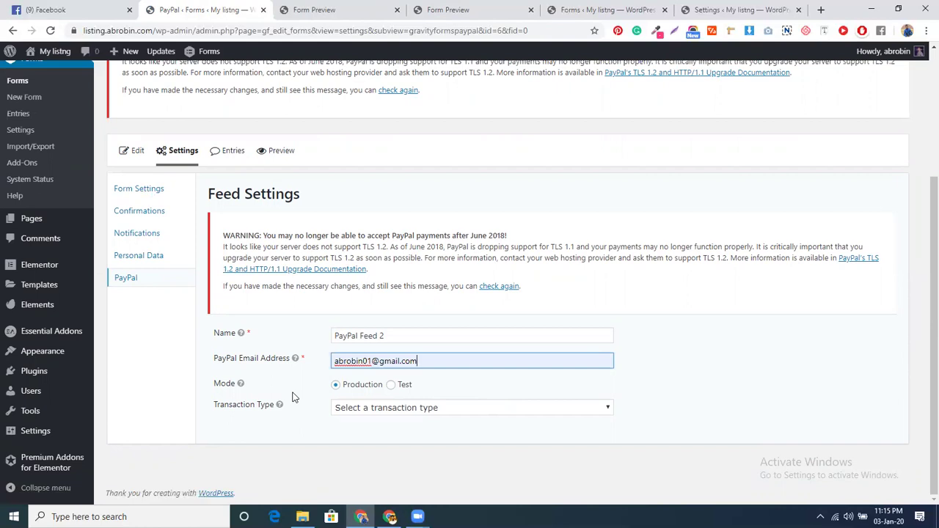
click(391, 384)
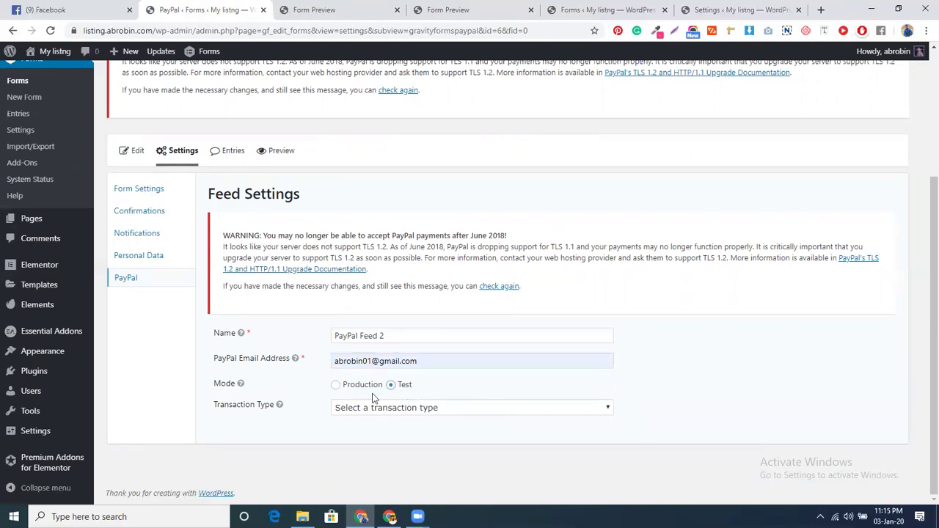
click(132, 152)
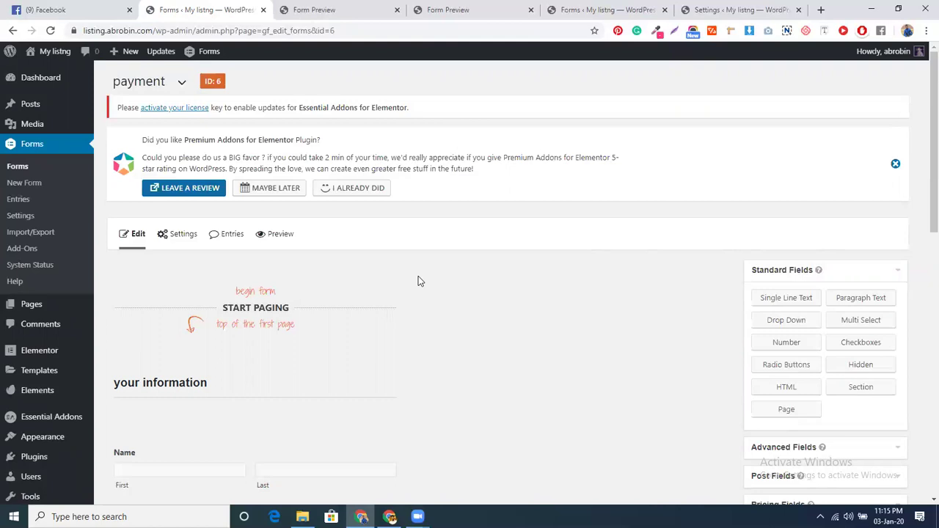
scroll(418, 281, down, 5)
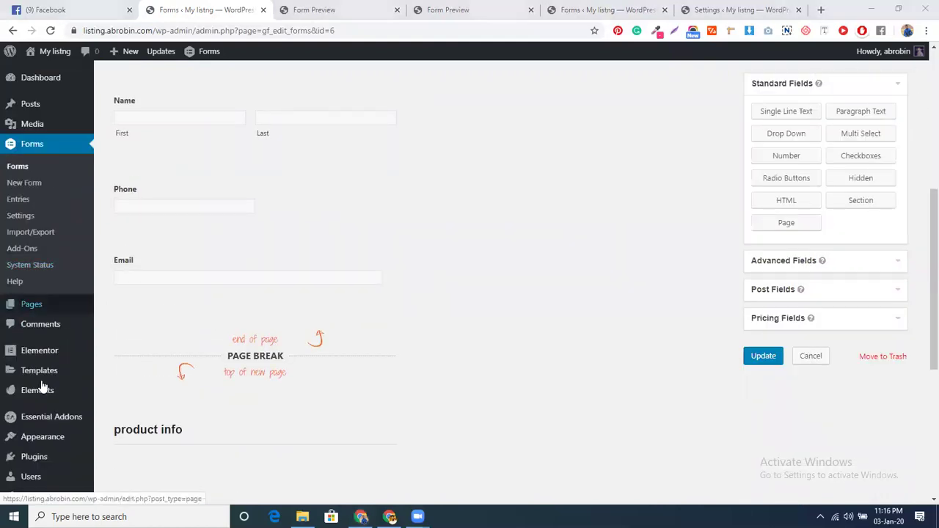
mouse_move(42, 386)
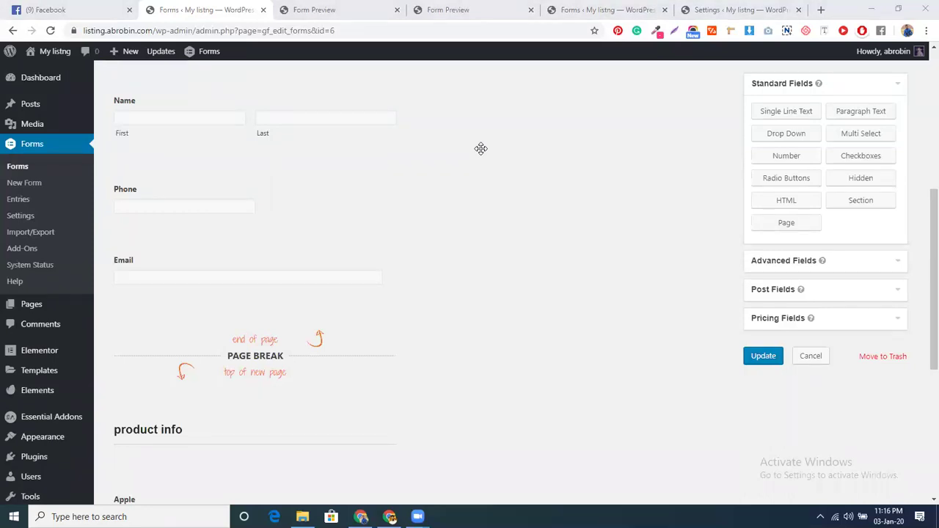
scroll(301, 225, down, 2)
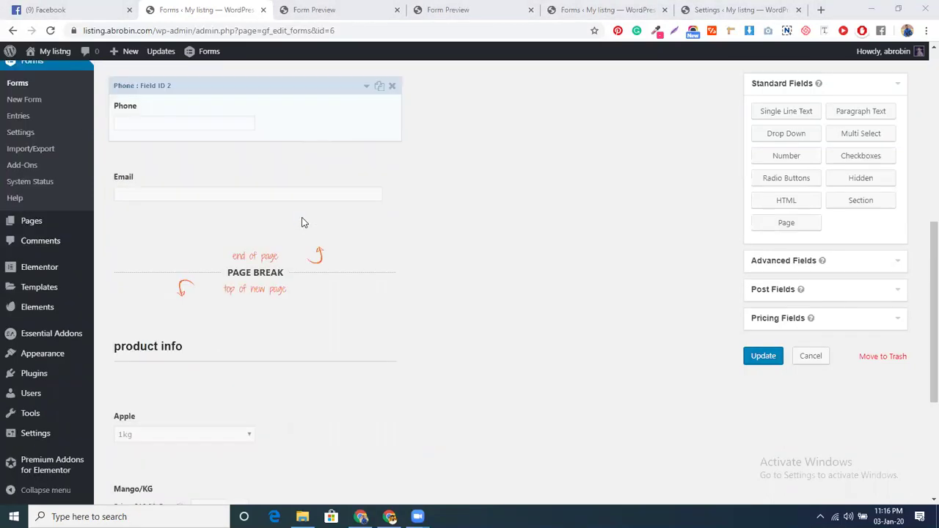
scroll(304, 230, down, 1)
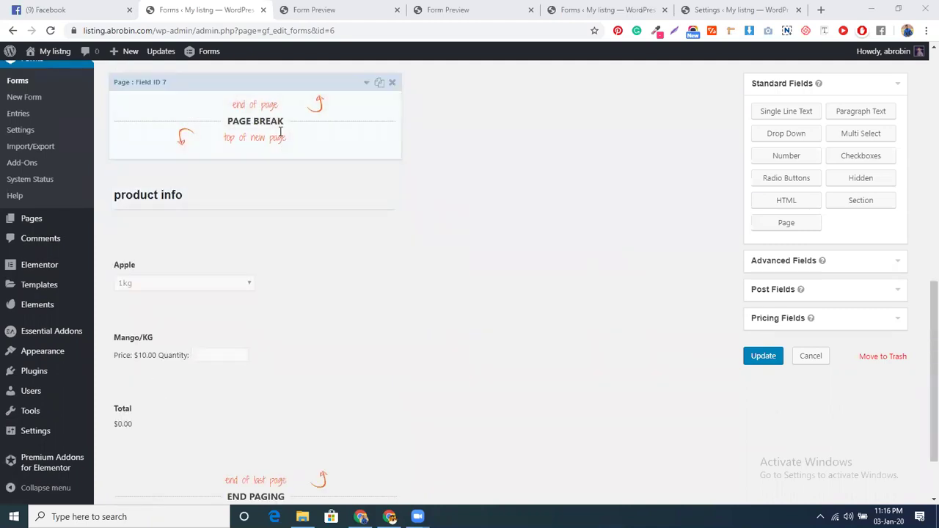
scroll(286, 147, down, 1)
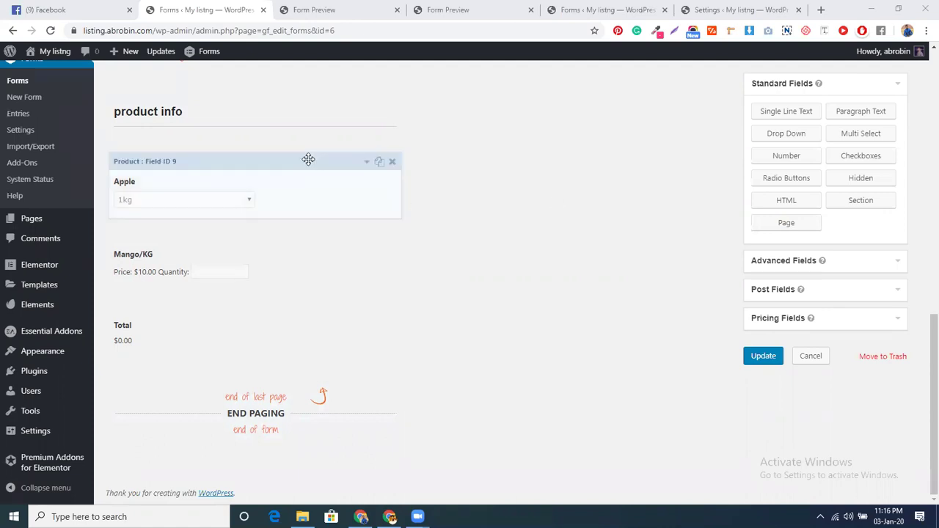
Expand Pricing Fields, then open and close the Apple product field's settings
click(767, 317)
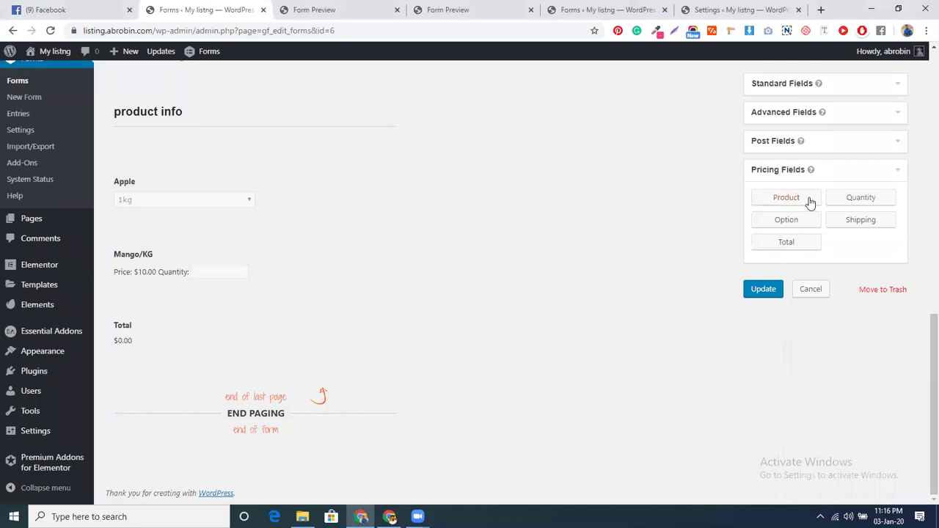
scroll(276, 327, up, 2)
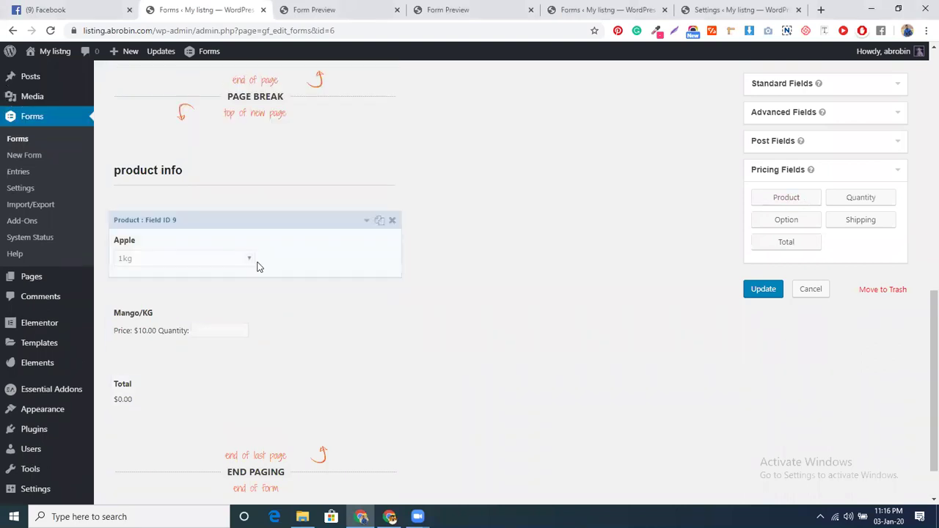
click(253, 265)
scroll(298, 288, down, 2)
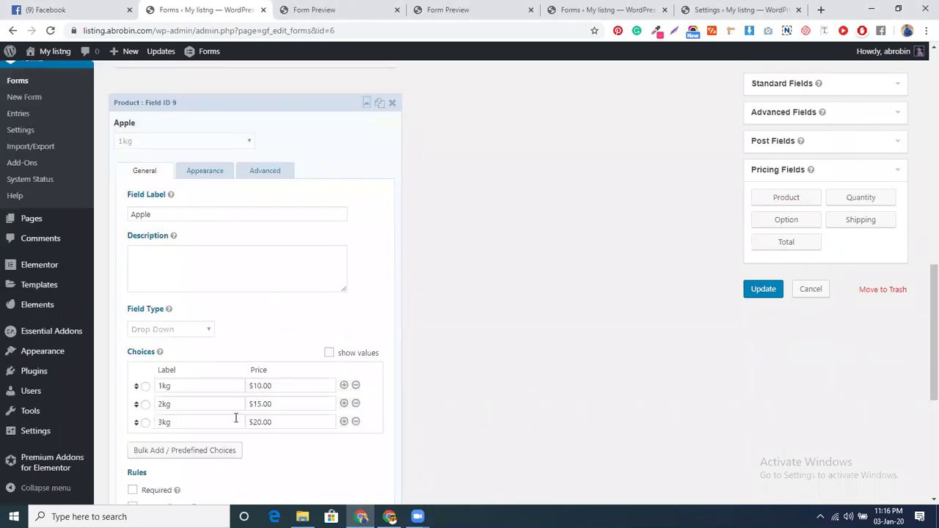
scroll(234, 418, down, 1)
scroll(318, 180, up, 2)
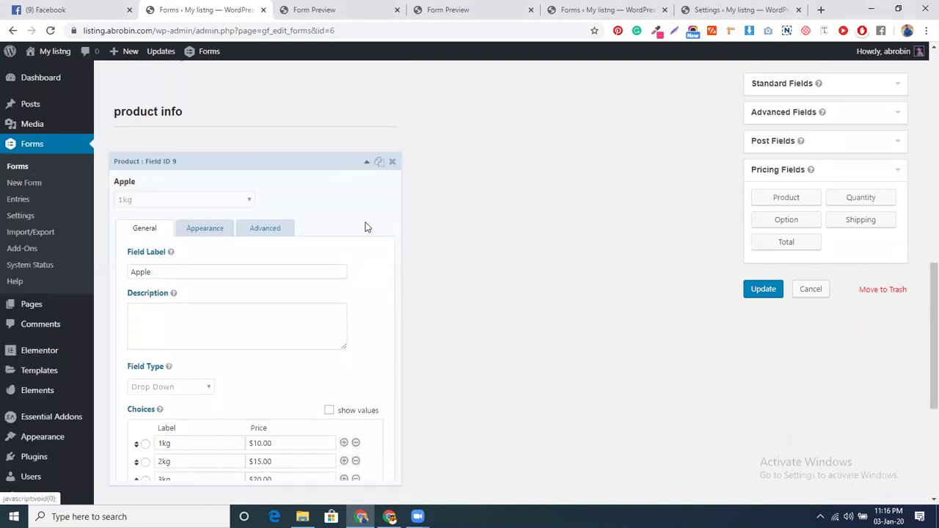
click(366, 226)
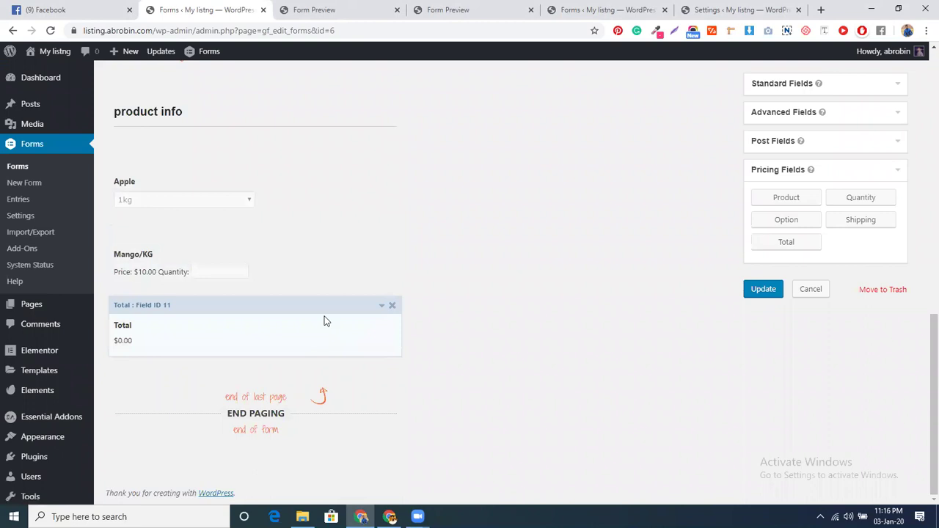
click(792, 242)
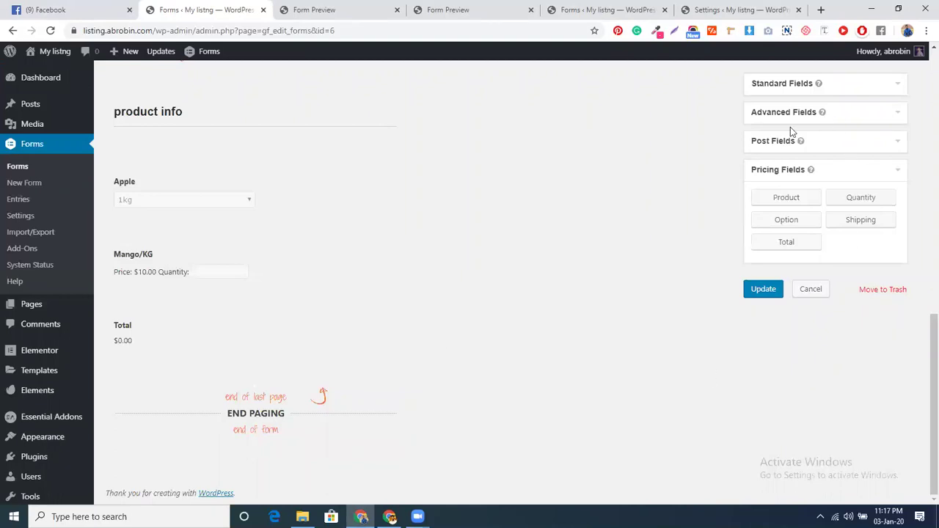
click(857, 87)
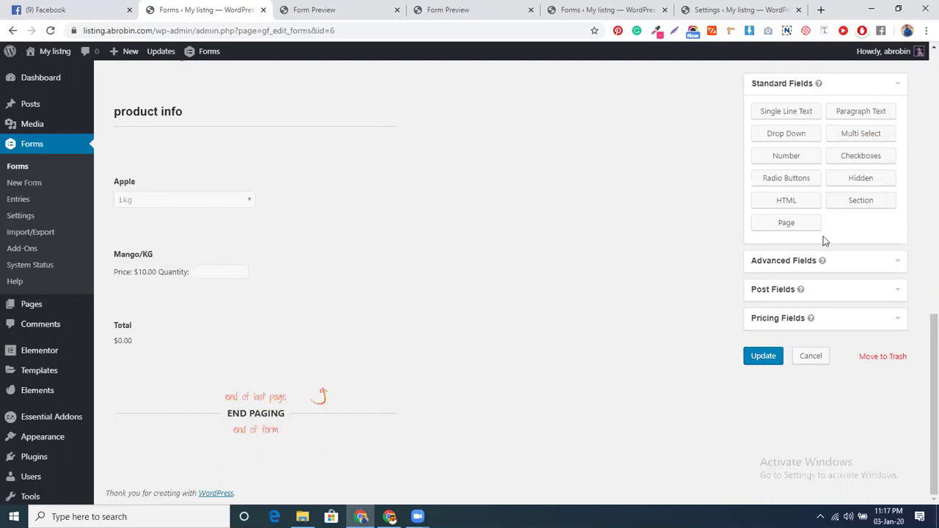
click(841, 262)
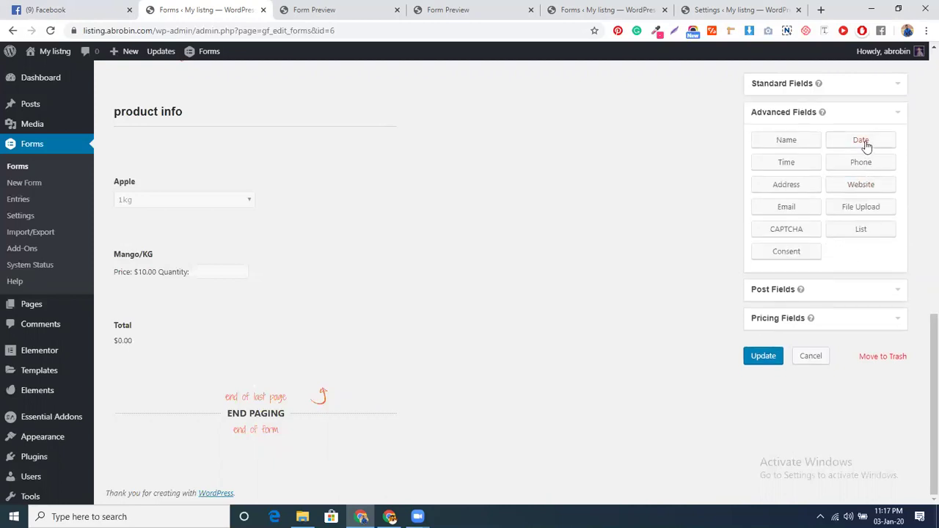
click(835, 291)
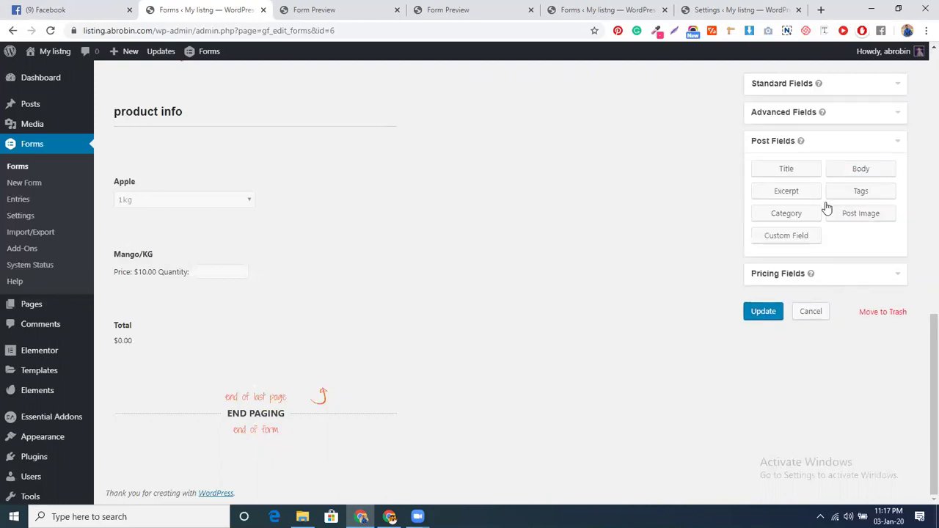
click(787, 174)
scroll(286, 333, up, 2)
scroll(344, 338, down, 2)
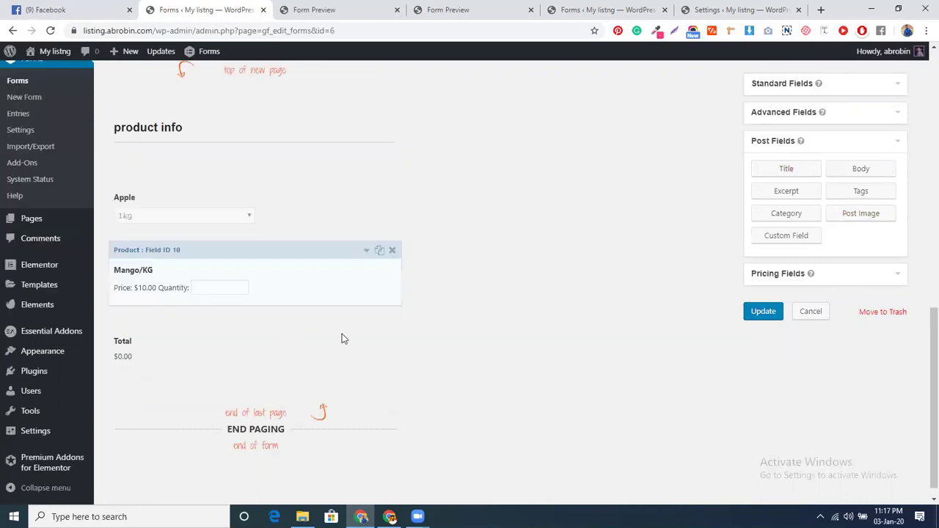
click(786, 169)
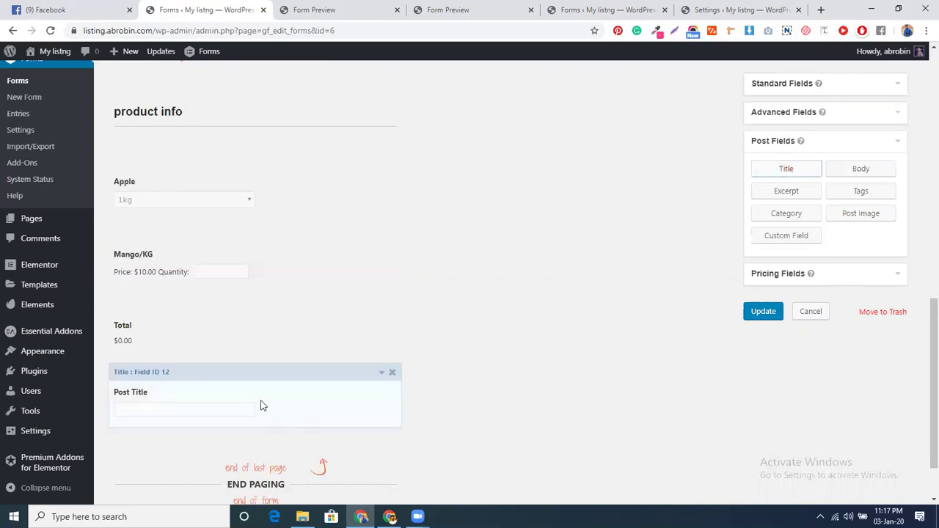
click(256, 400)
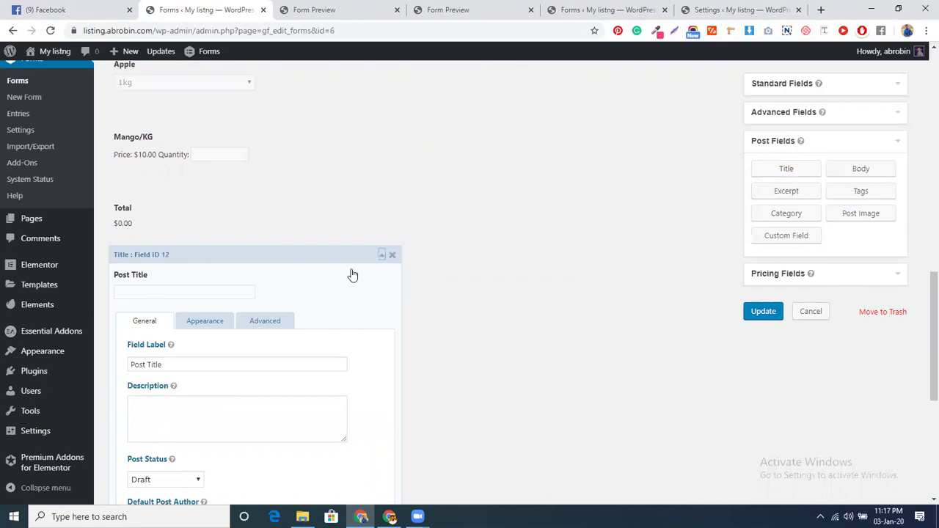
click(392, 256)
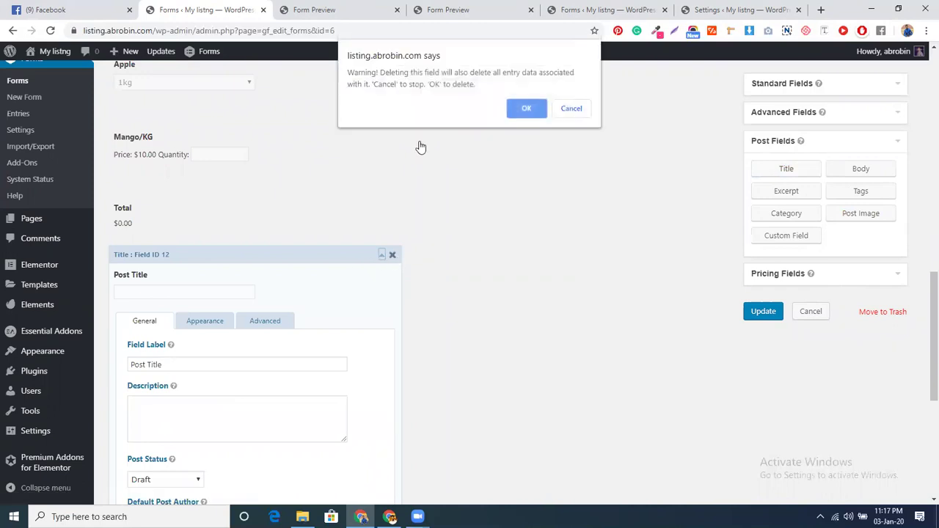
click(526, 108)
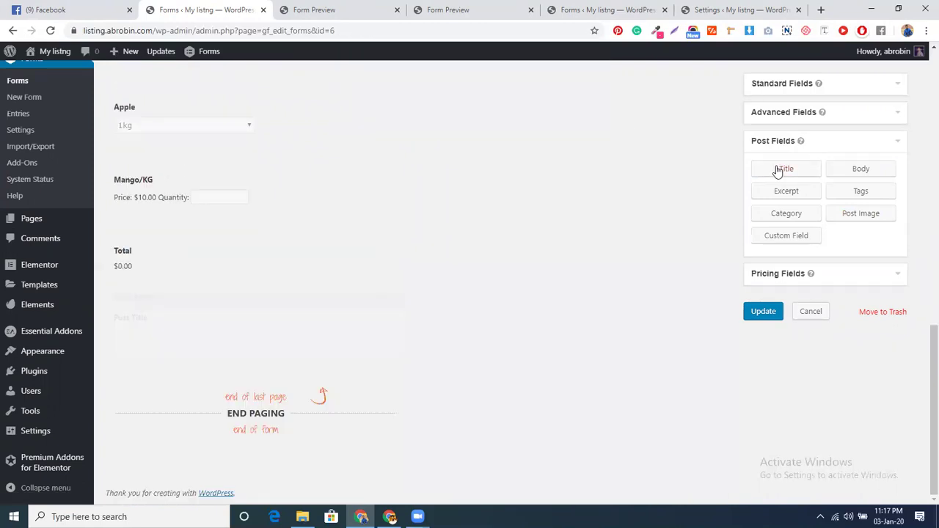
click(785, 85)
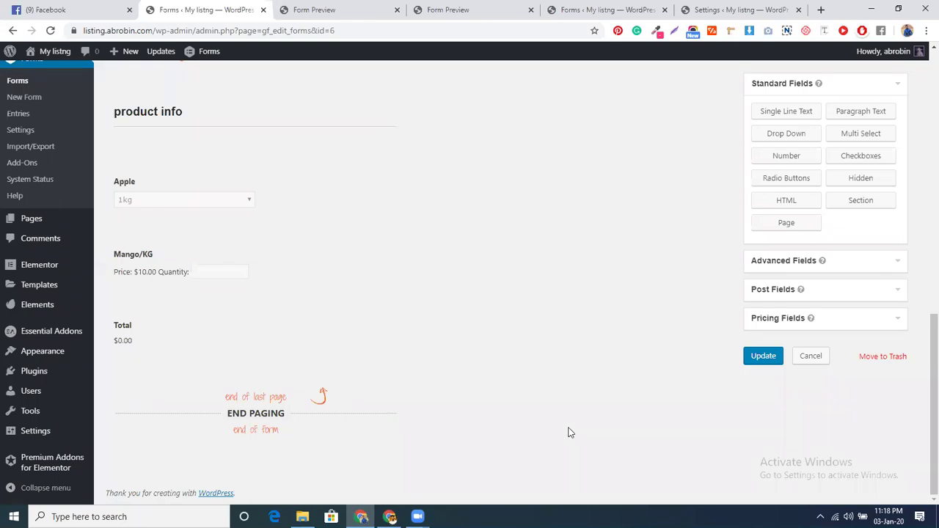
Expand the Post Fields group in the field sidebar
click(780, 289)
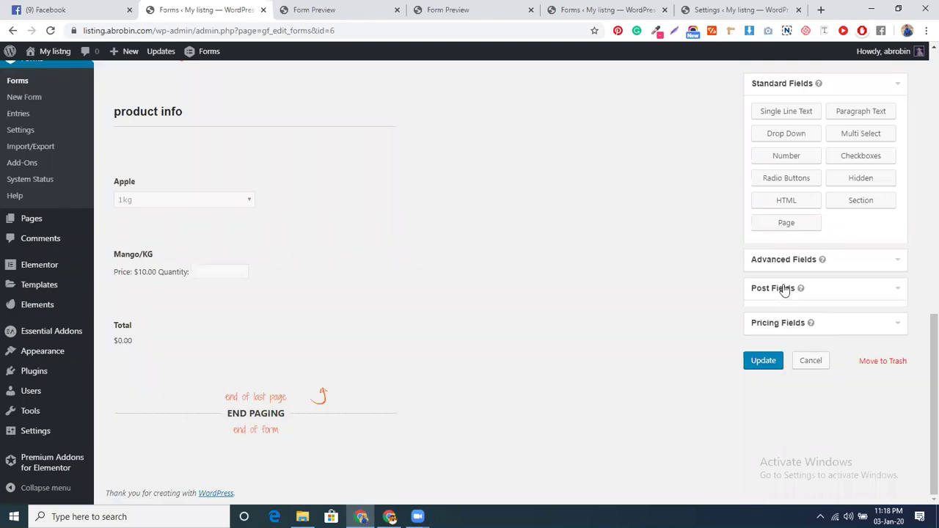